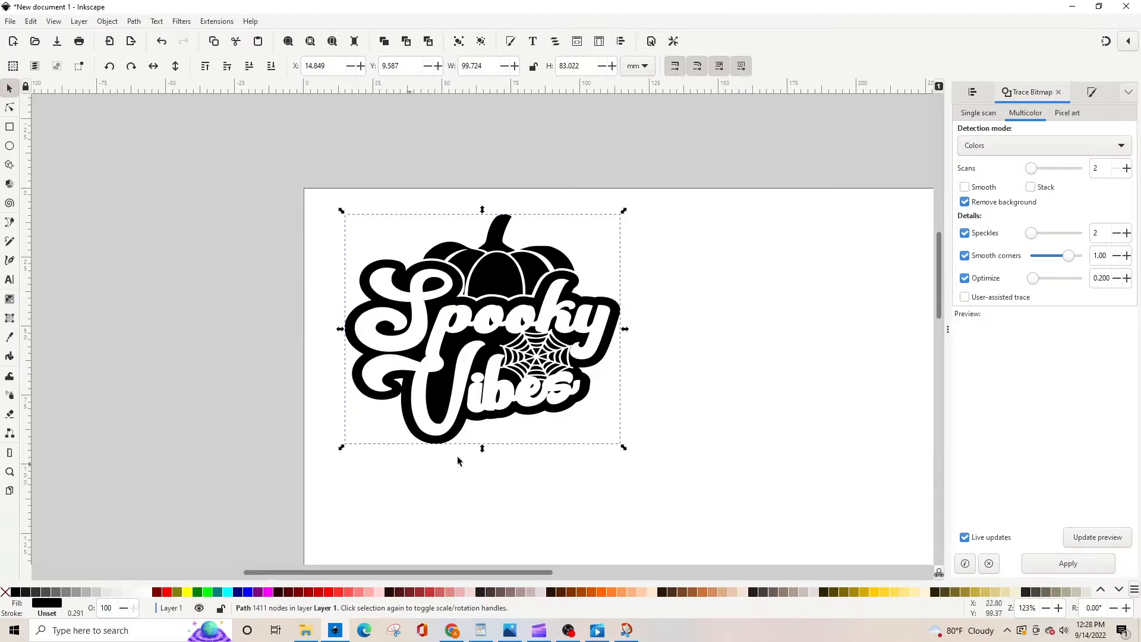
Step: Move the finished Spooky Vibes design to the page's upper-left corner and check the Vintage Party font page in Chrome
left_click_drag(504, 284, 472, 267)
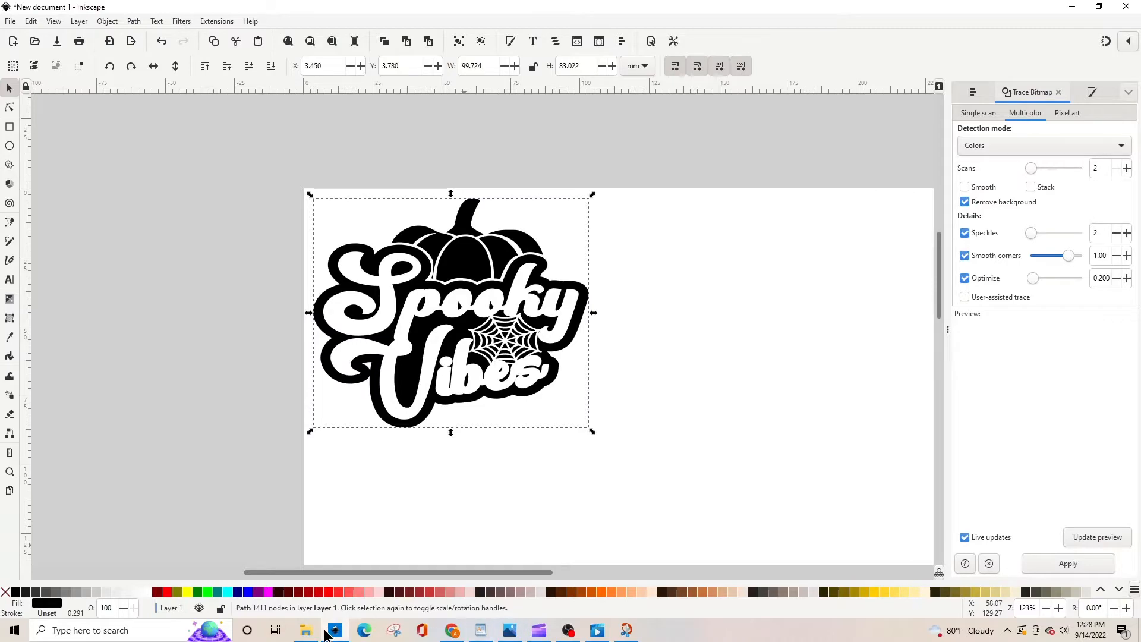
left_click(452, 630)
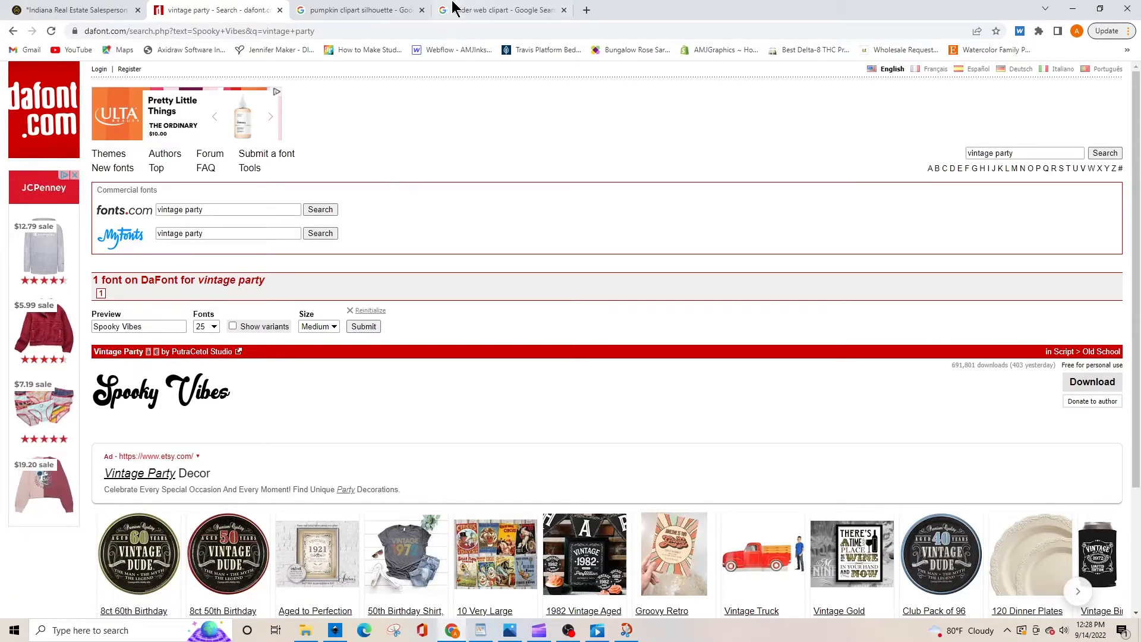
left_click(333, 631)
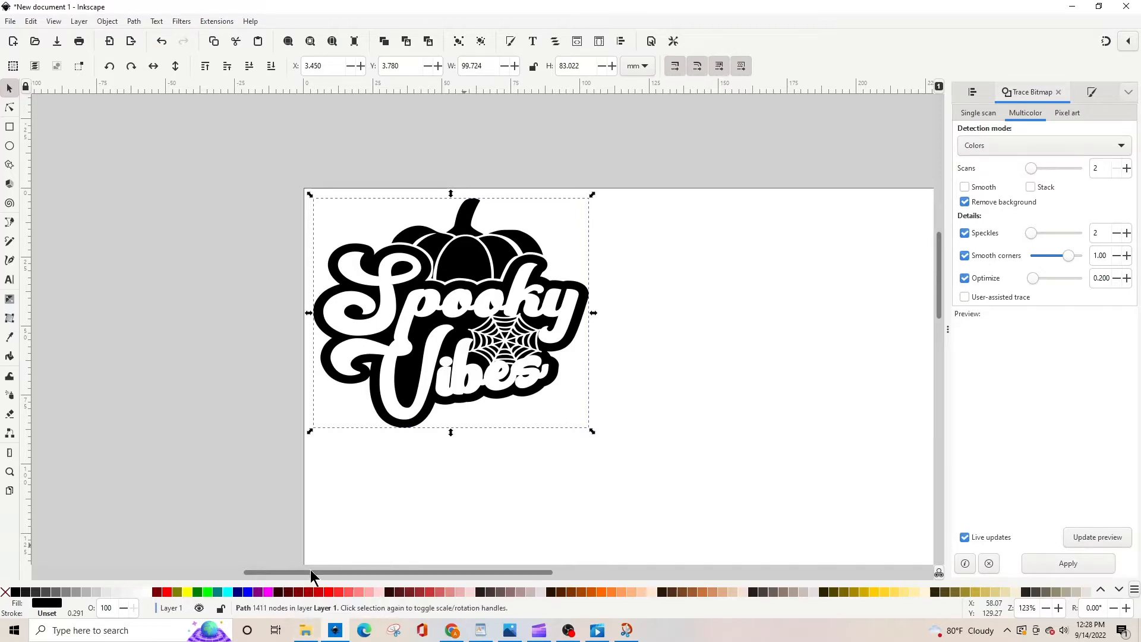
Step: Add the text "Spooky" on the empty page area beside the finished design
left_click_drag(310, 570, 369, 577)
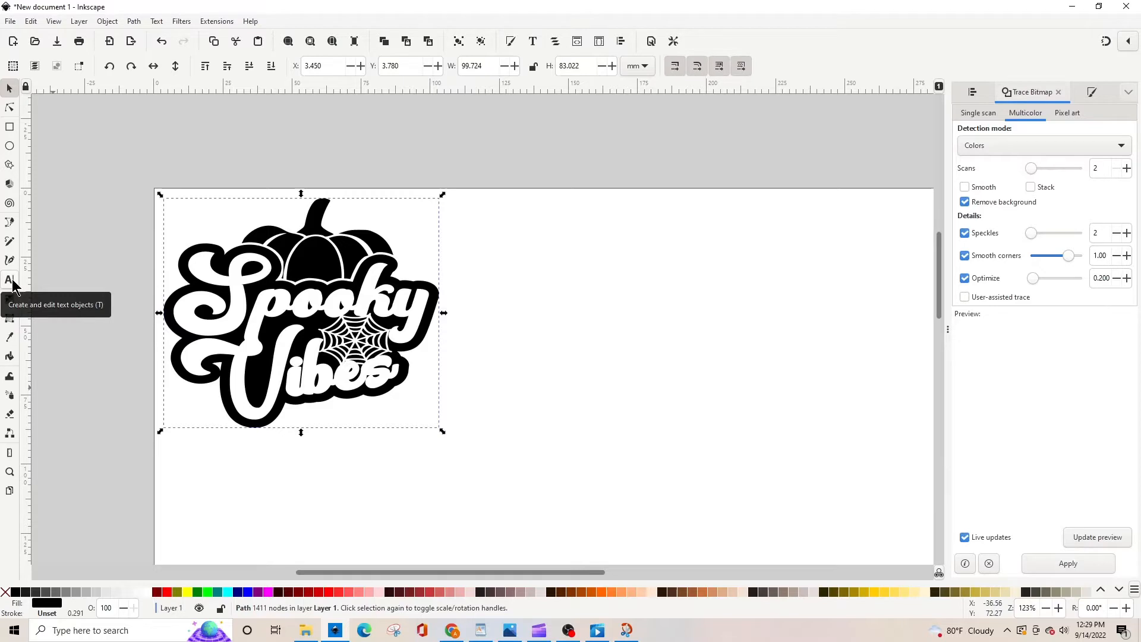
left_click(9, 280)
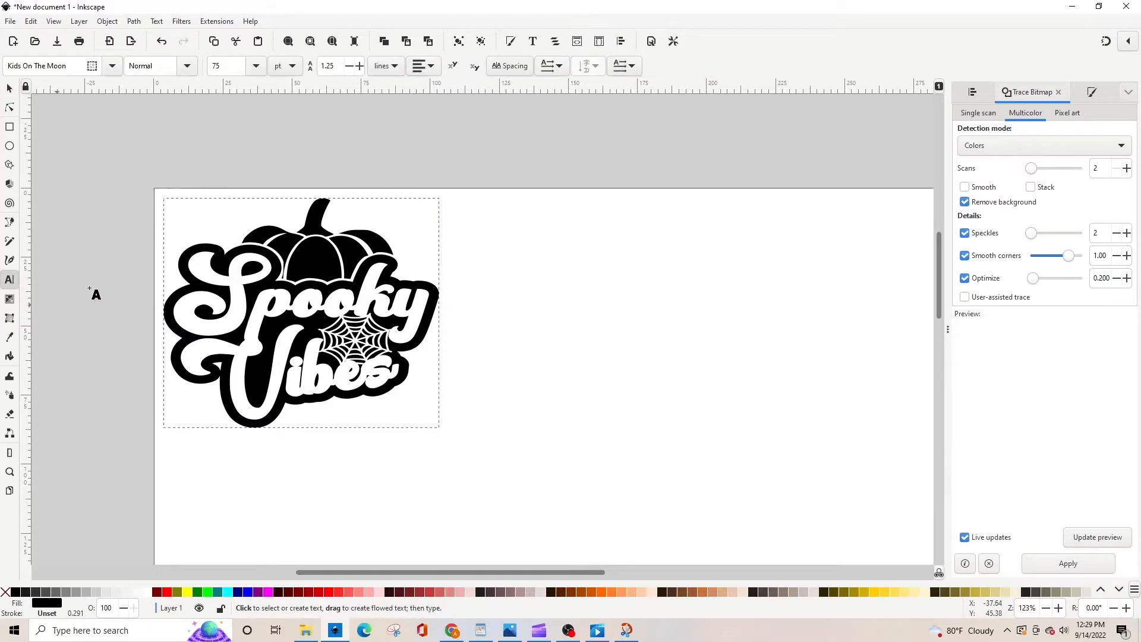
left_click(513, 268)
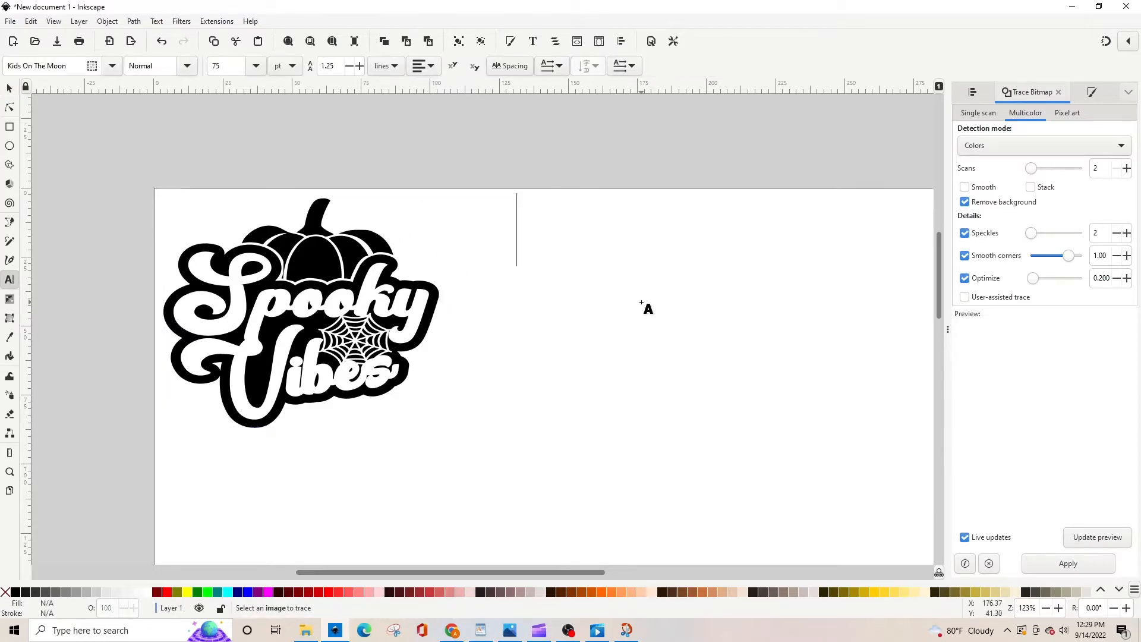
type("S")
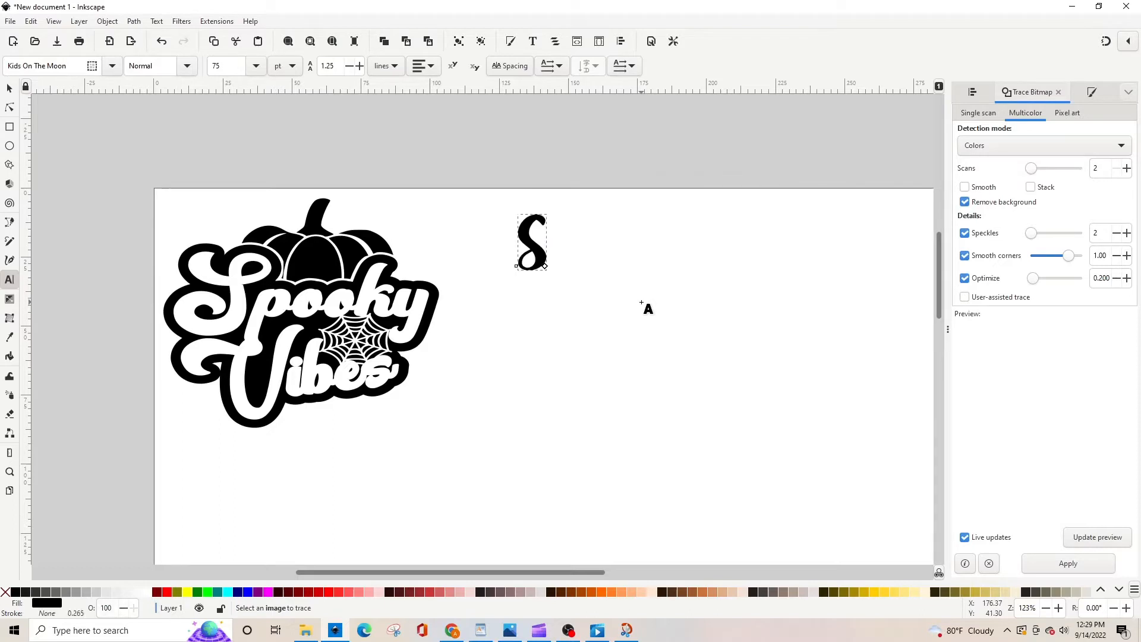
type("pooky")
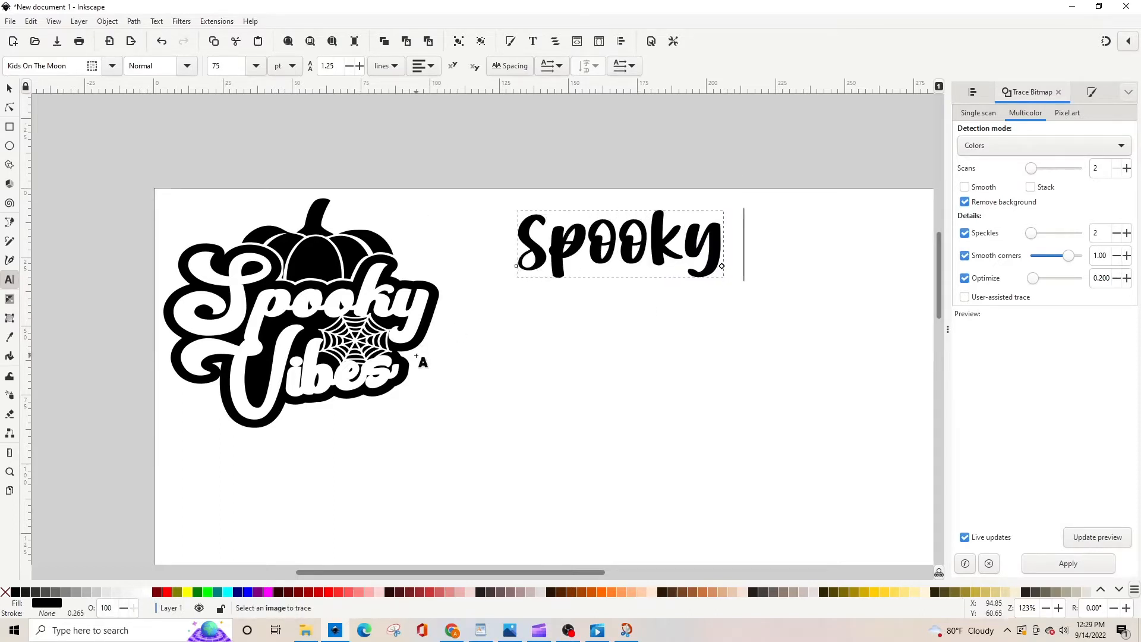
Step: Add "Vibes" as a separate text object below "Spooky" and space the two words apart
left_click(554, 322)
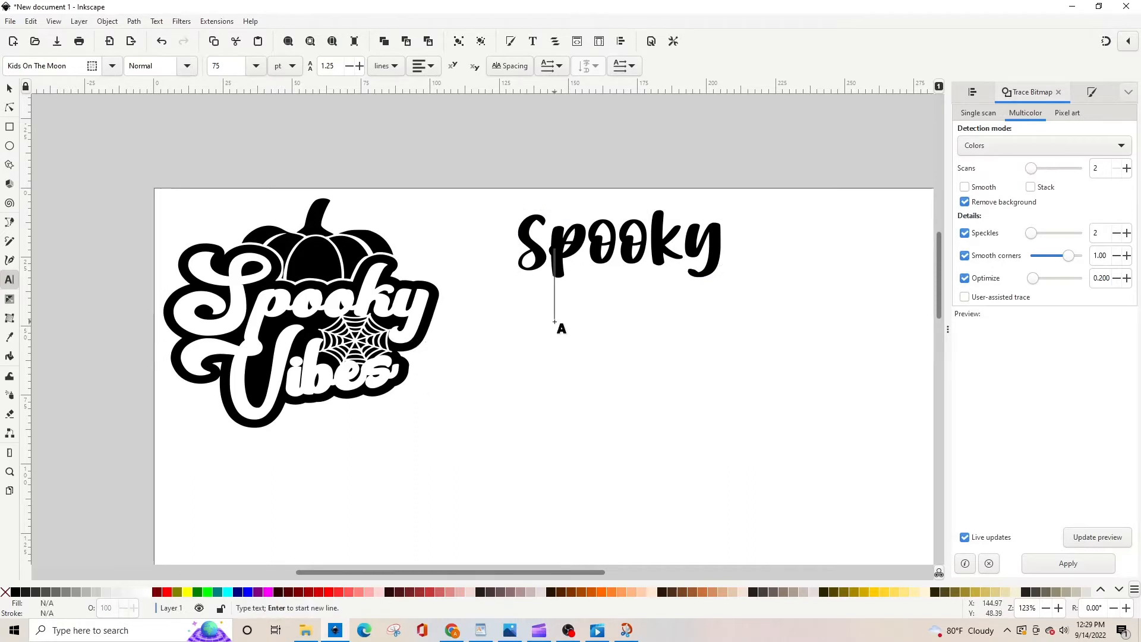
right_click(554, 322)
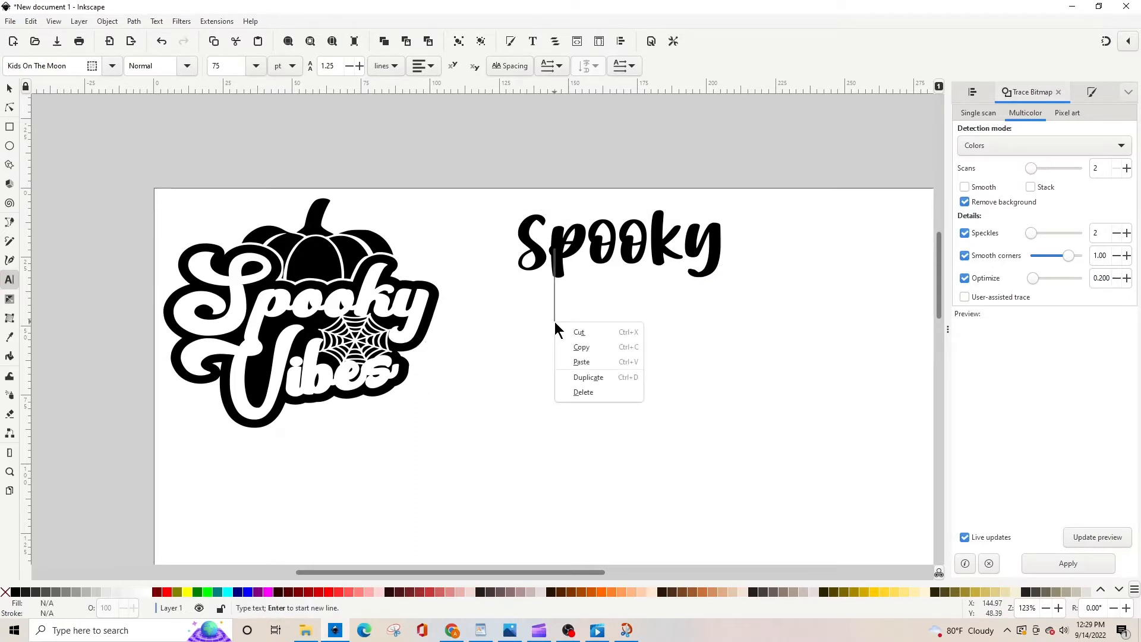
left_click(552, 310)
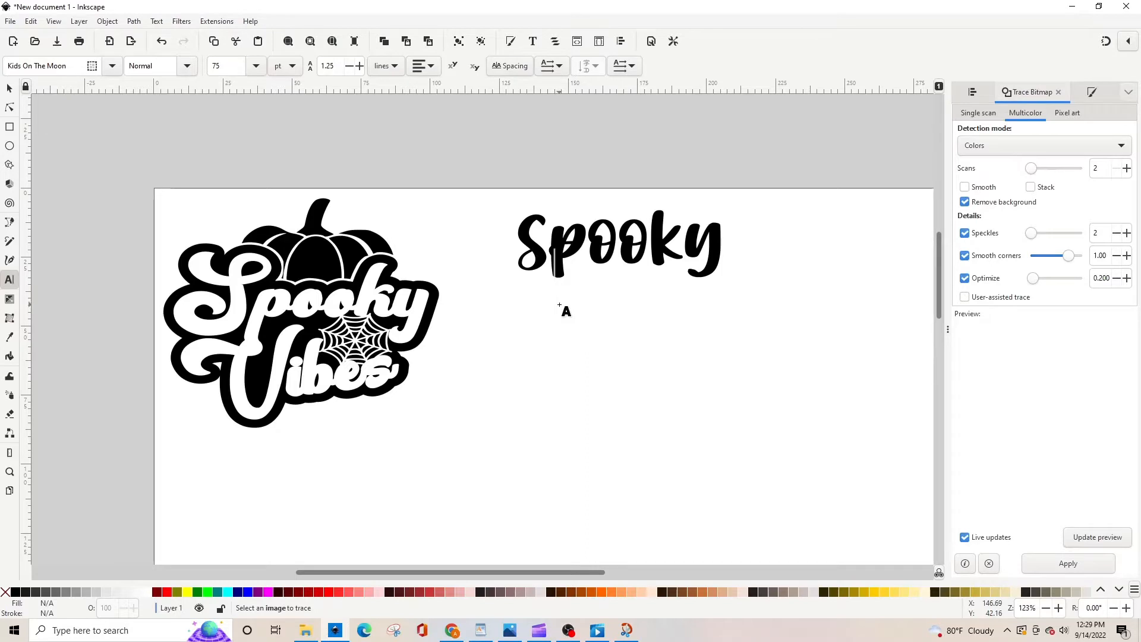
type("Vibes")
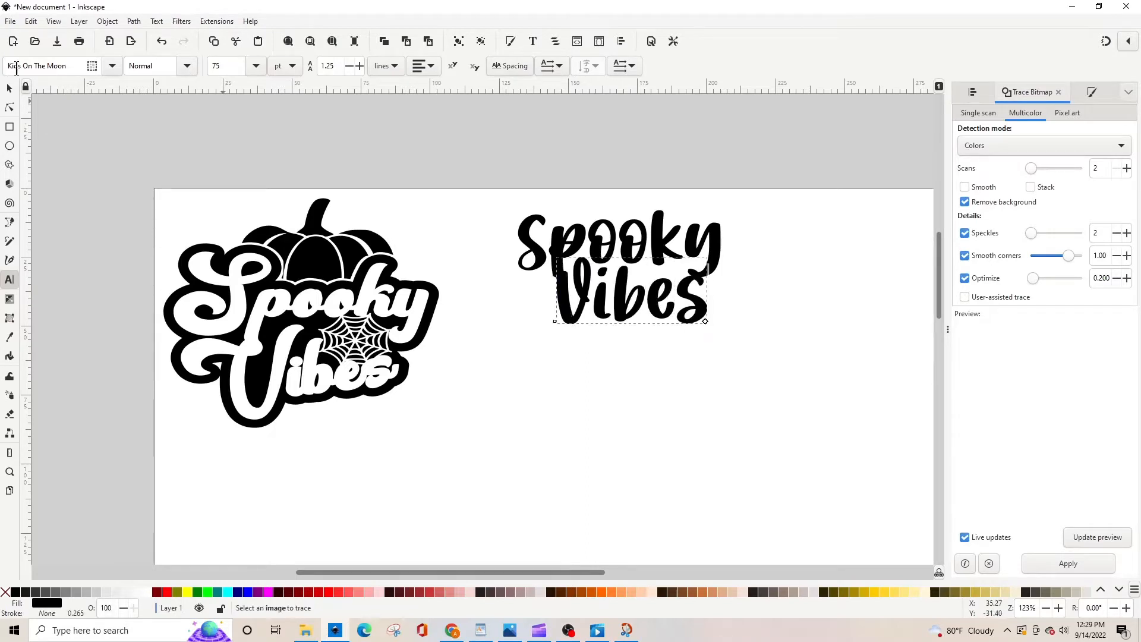
left_click(8, 93)
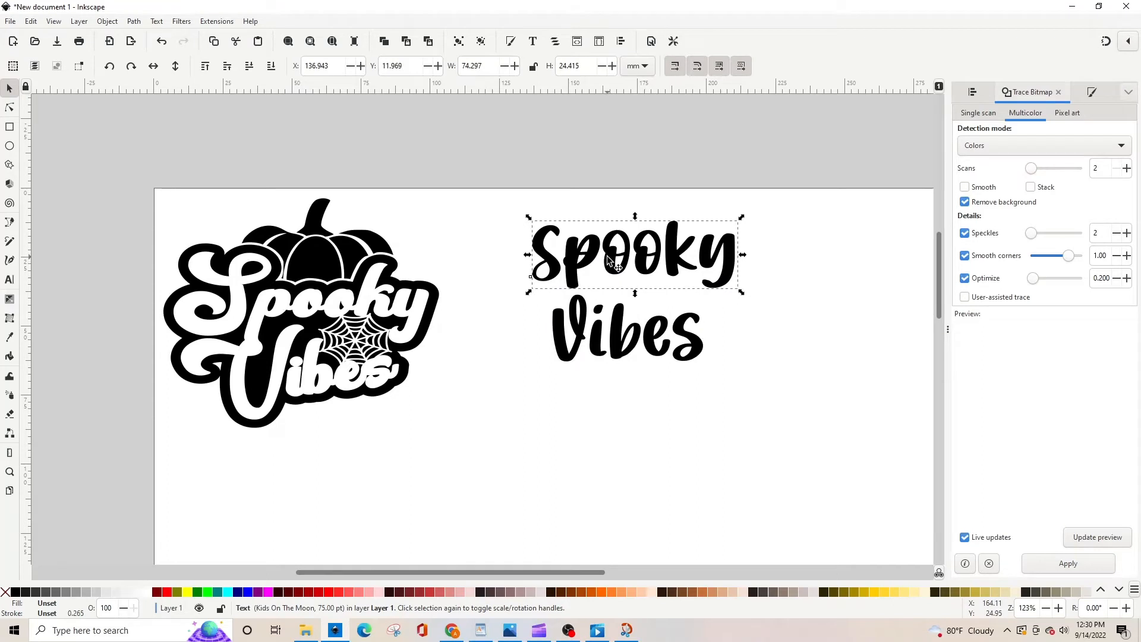
Step: Change the font of the whole word "Spooky" to Vintage Party
left_click(609, 259)
double_click(611, 257)
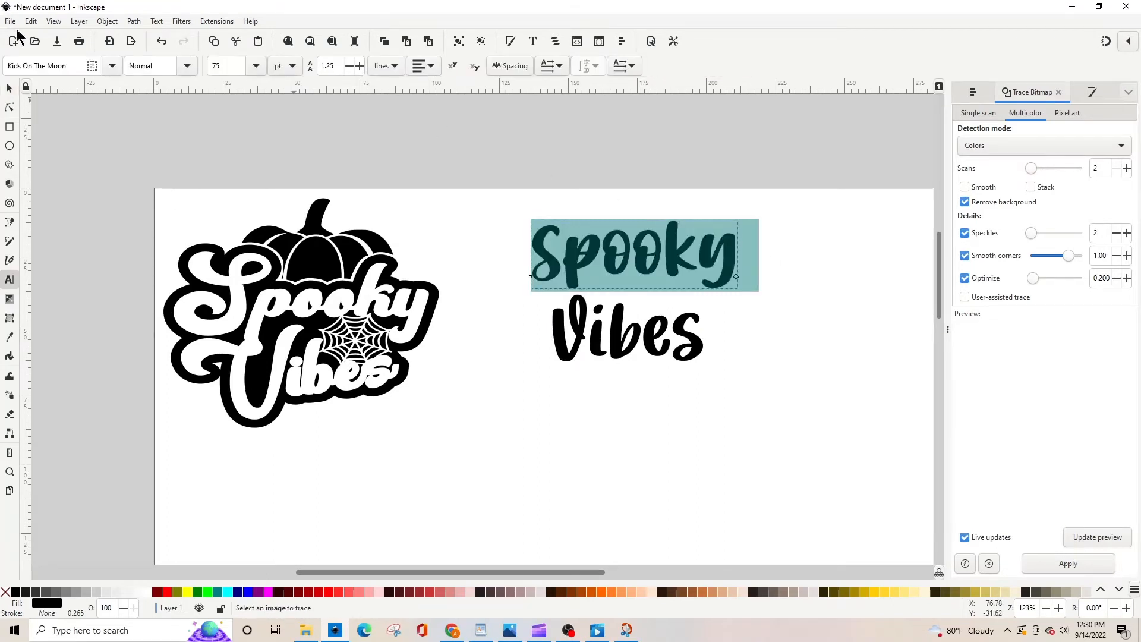
triple_click(55, 65)
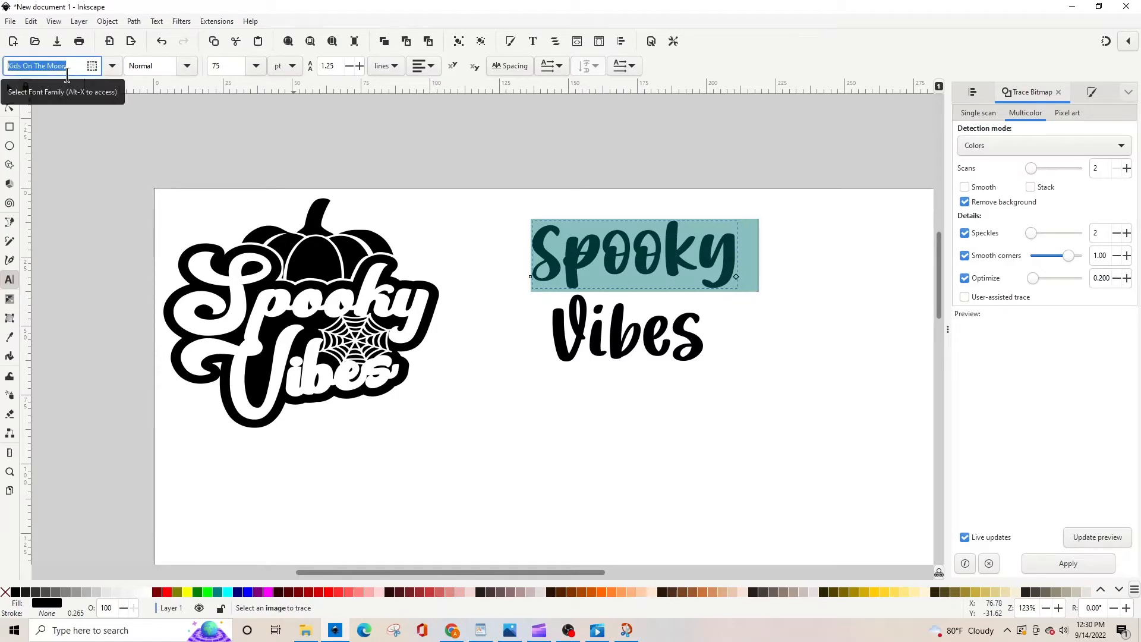
type("Vin")
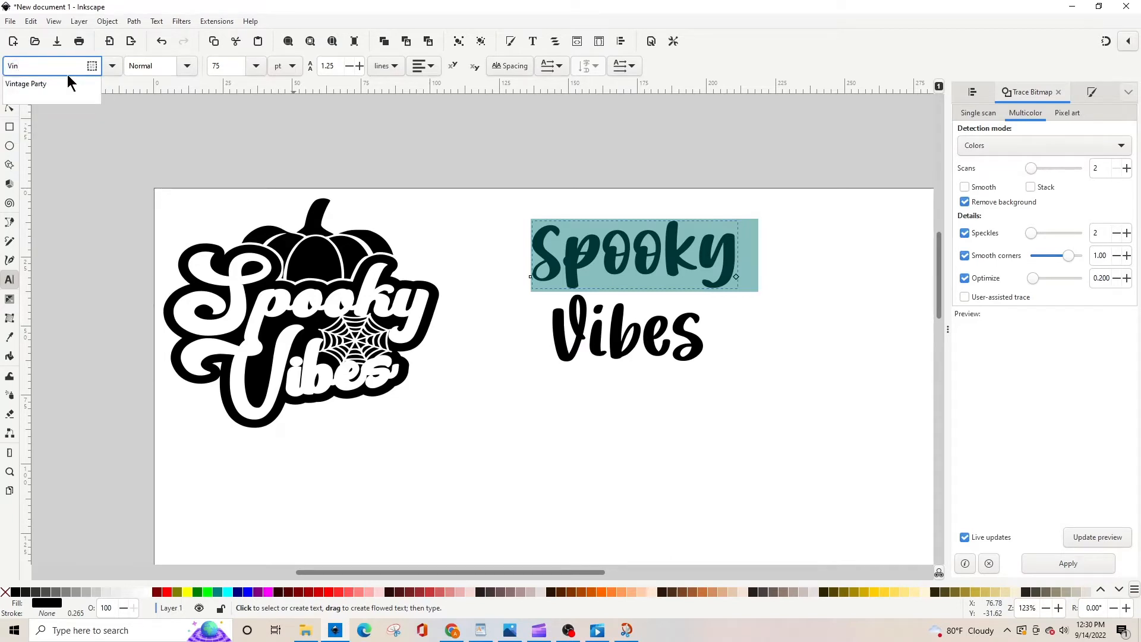
left_click(56, 87)
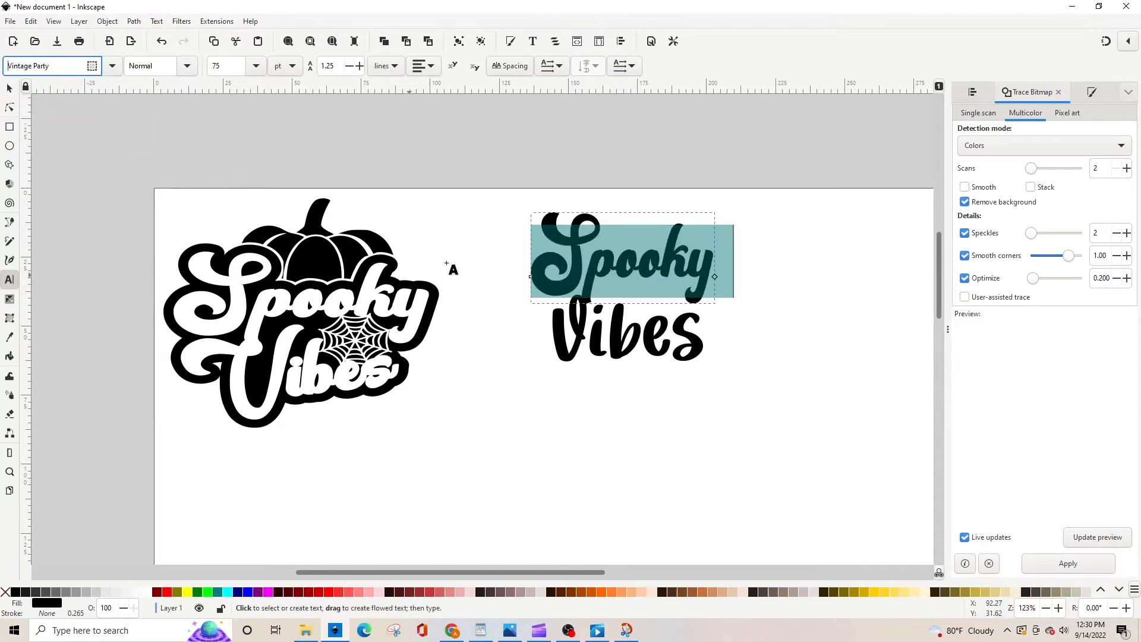
Step: Change the font of the whole word "Vibes" to Vintage Party
left_click(617, 343)
key("ctrl+a")
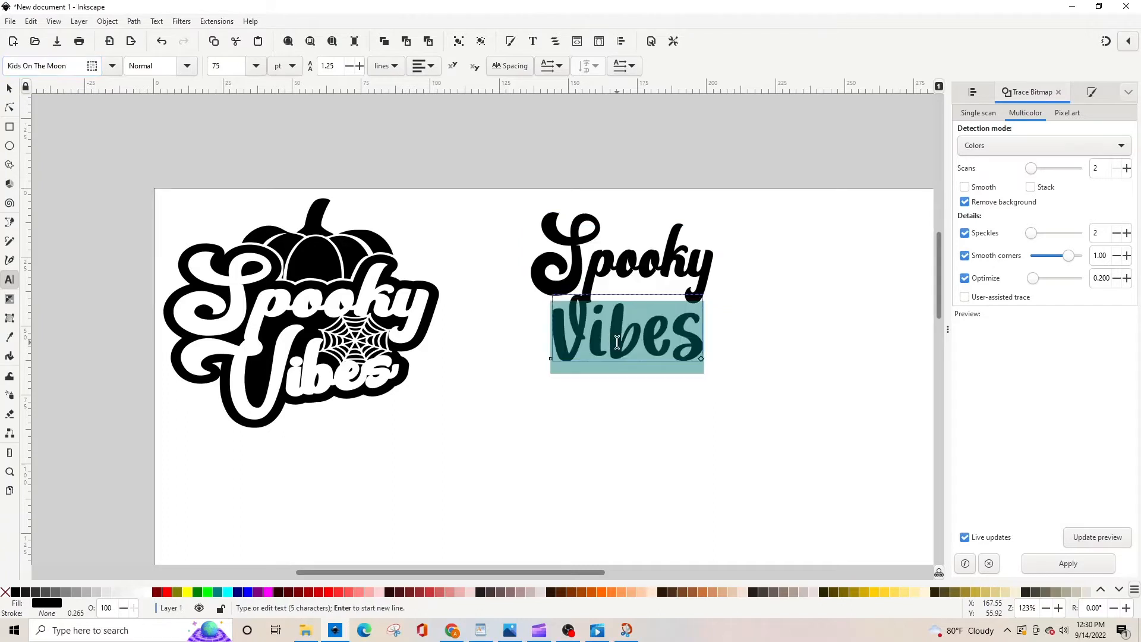
left_click(48, 70)
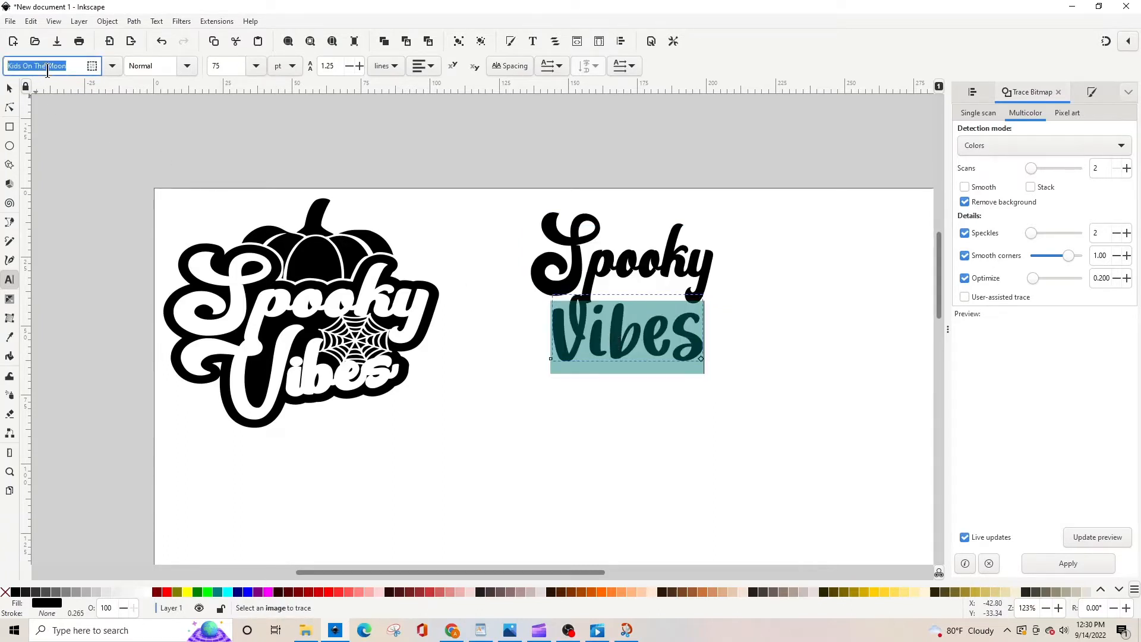
type("Vintage Party")
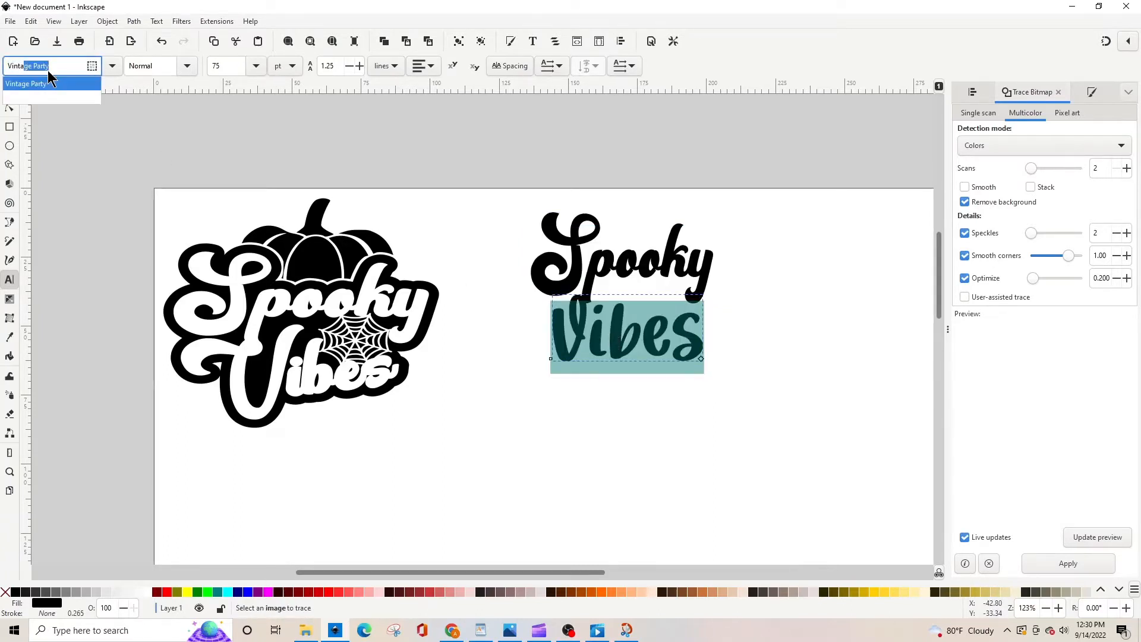
left_click(45, 83)
left_click(10, 90)
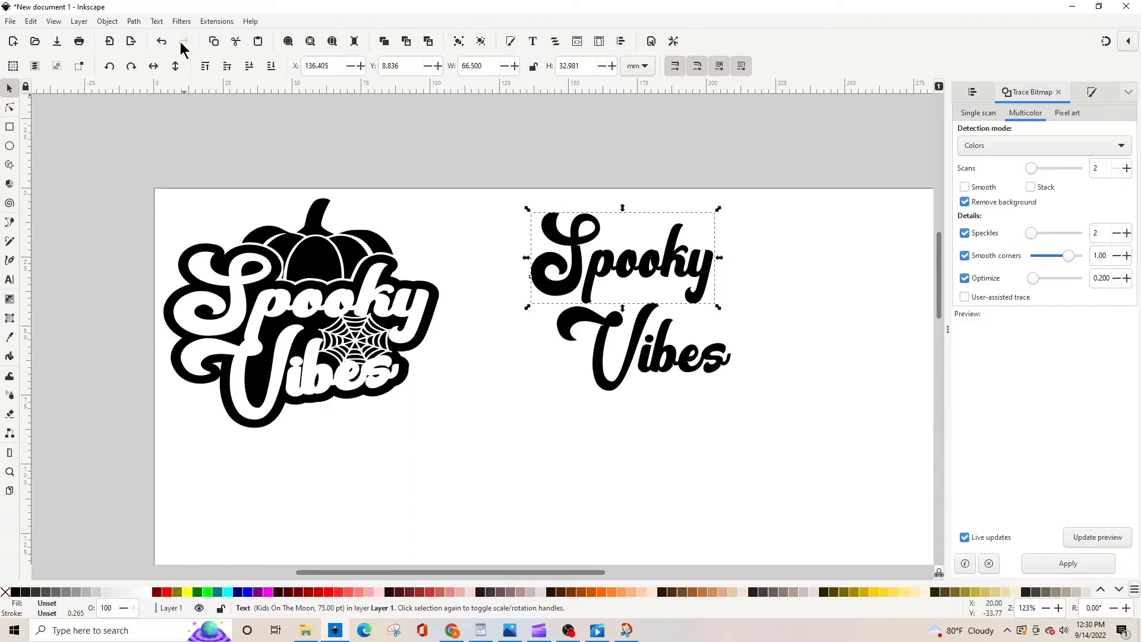
Step: Convert the "Spooky" text to a path, ungroup its letters and union them into one shape
left_click(137, 22)
left_click(145, 37)
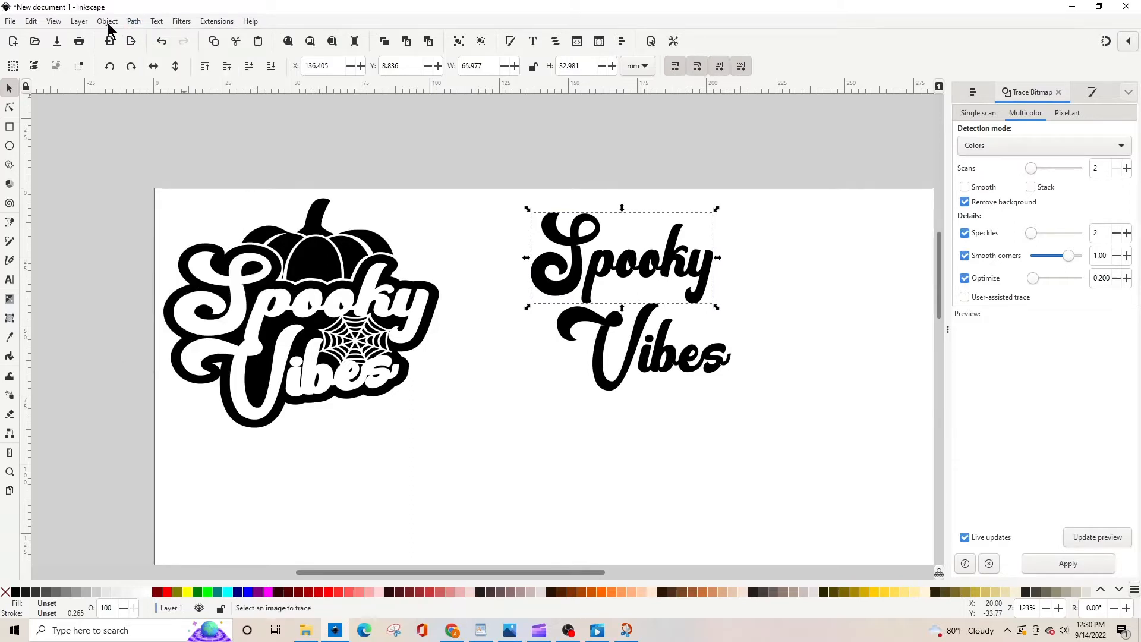
left_click(107, 22)
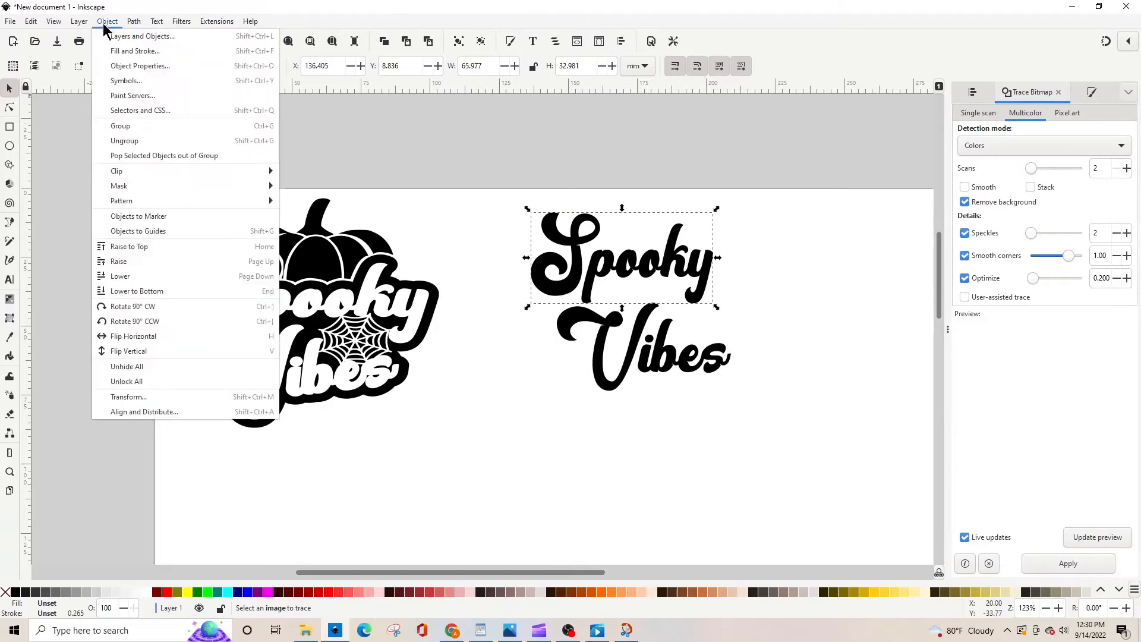
left_click(113, 146)
left_click(133, 22)
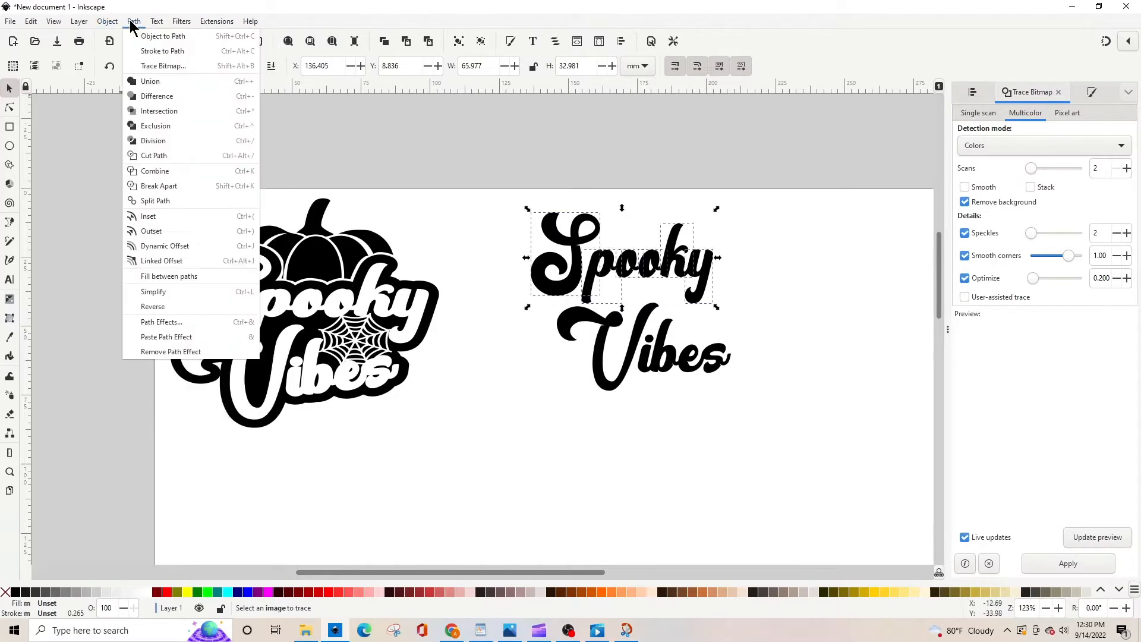
left_click(145, 84)
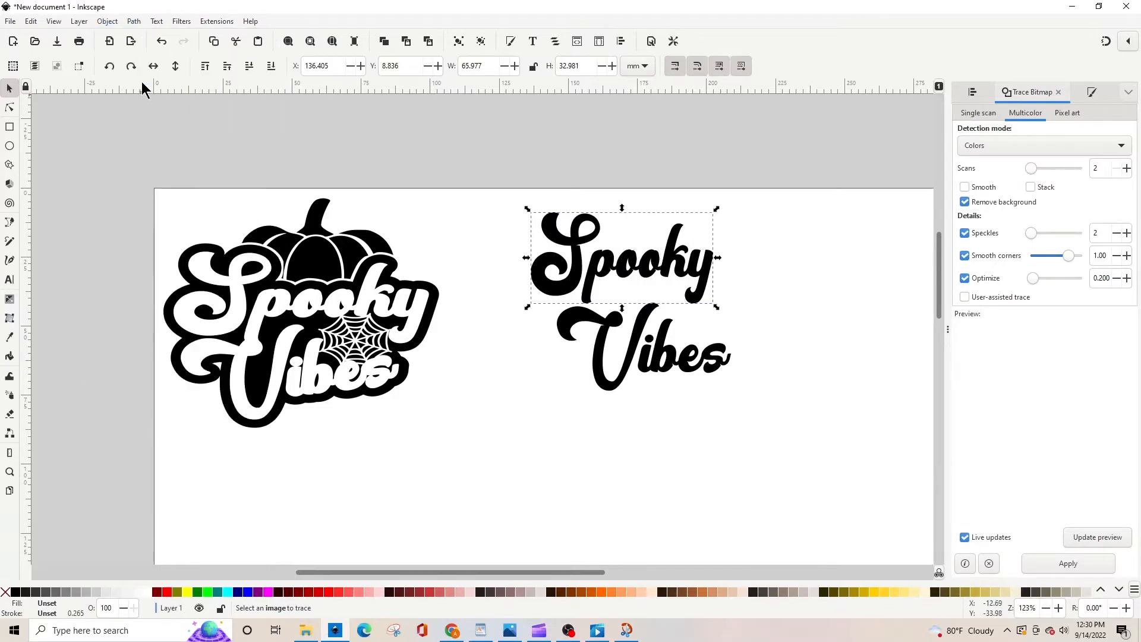
Step: Convert the "Vibes" text to ungrouped letter paths unioned into one shape, and move it slightly lower, clear of "Spooky"
left_click(633, 329)
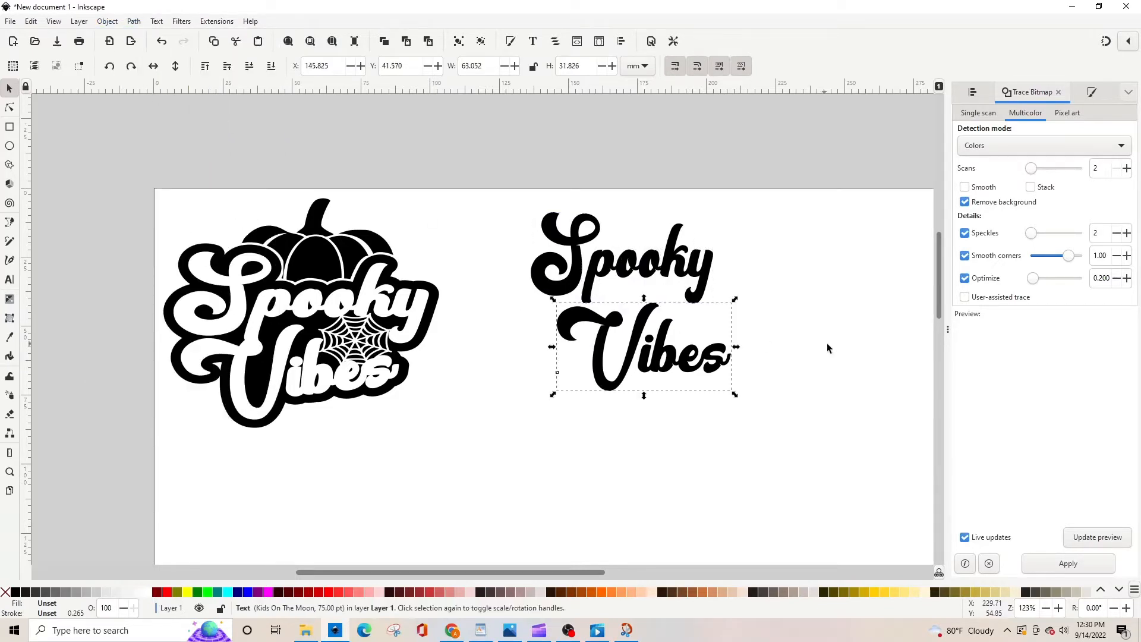
left_click(133, 22)
left_click(152, 40)
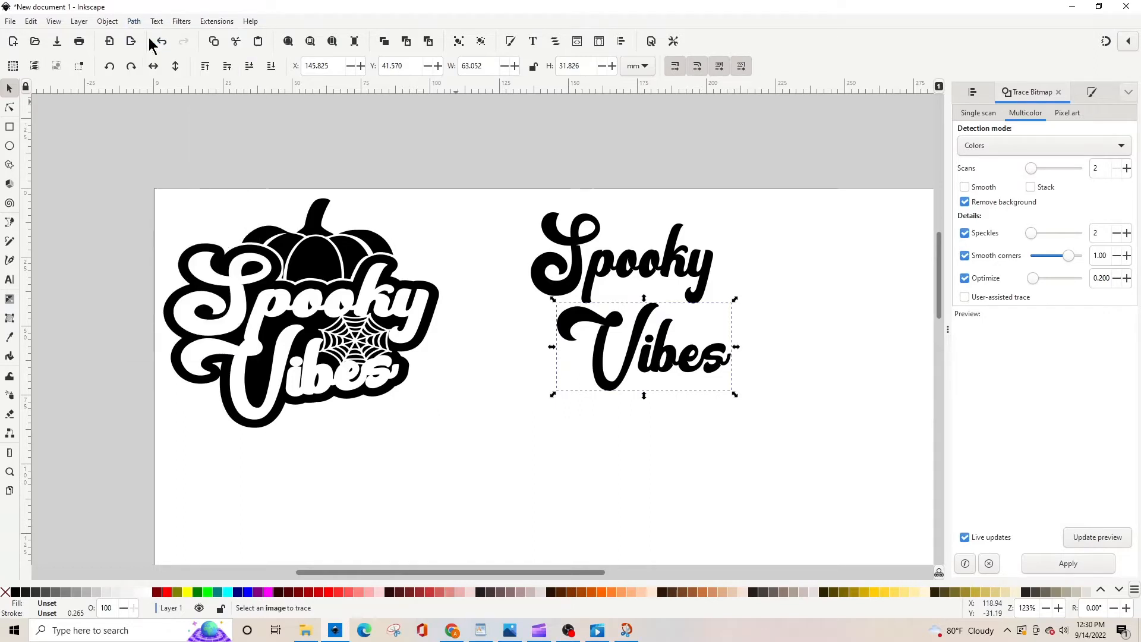
left_click(107, 21)
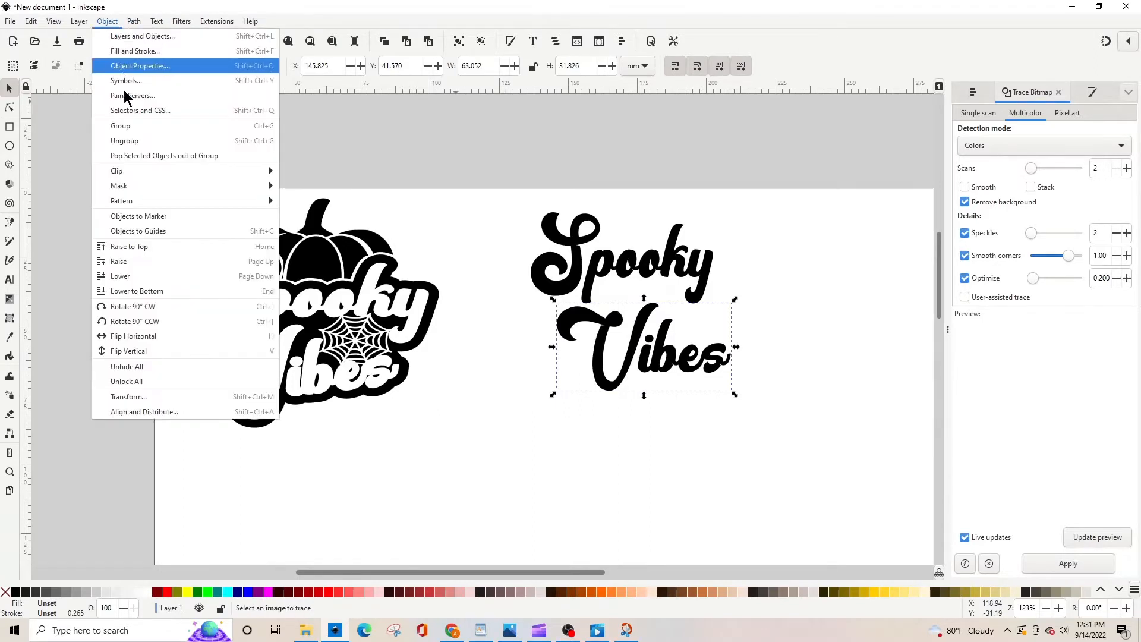
left_click(130, 145)
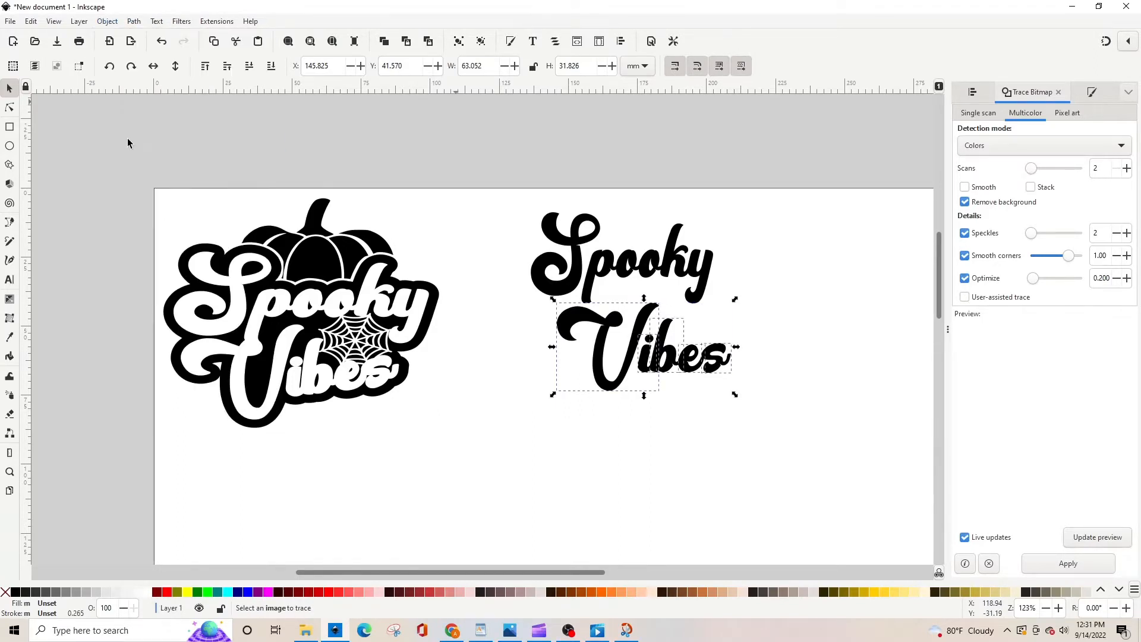
left_click(134, 22)
left_click(144, 83)
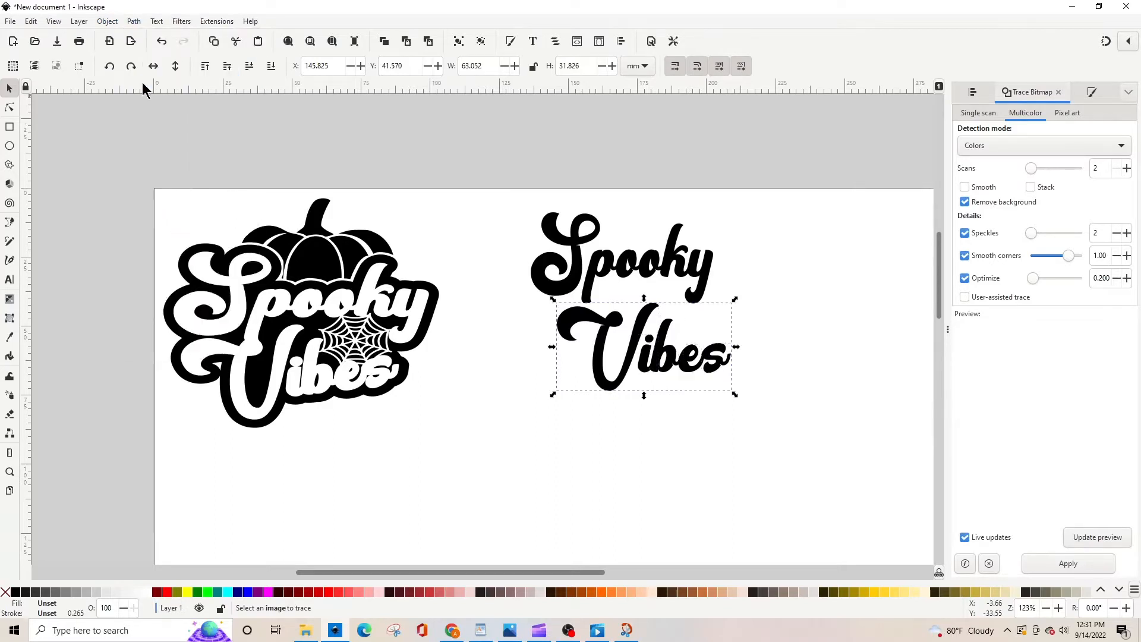
left_click_drag(621, 371, 614, 390)
Step: Examine the path nodes of the "Spooky" shape and of the "Vibes" shape
left_click(572, 241)
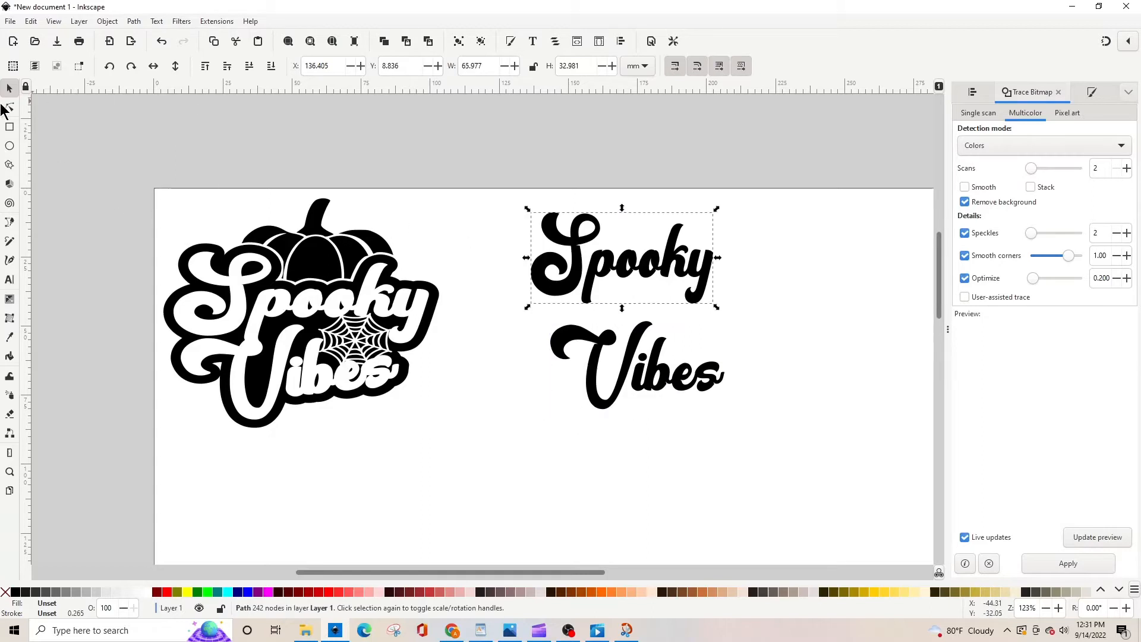
left_click(9, 108)
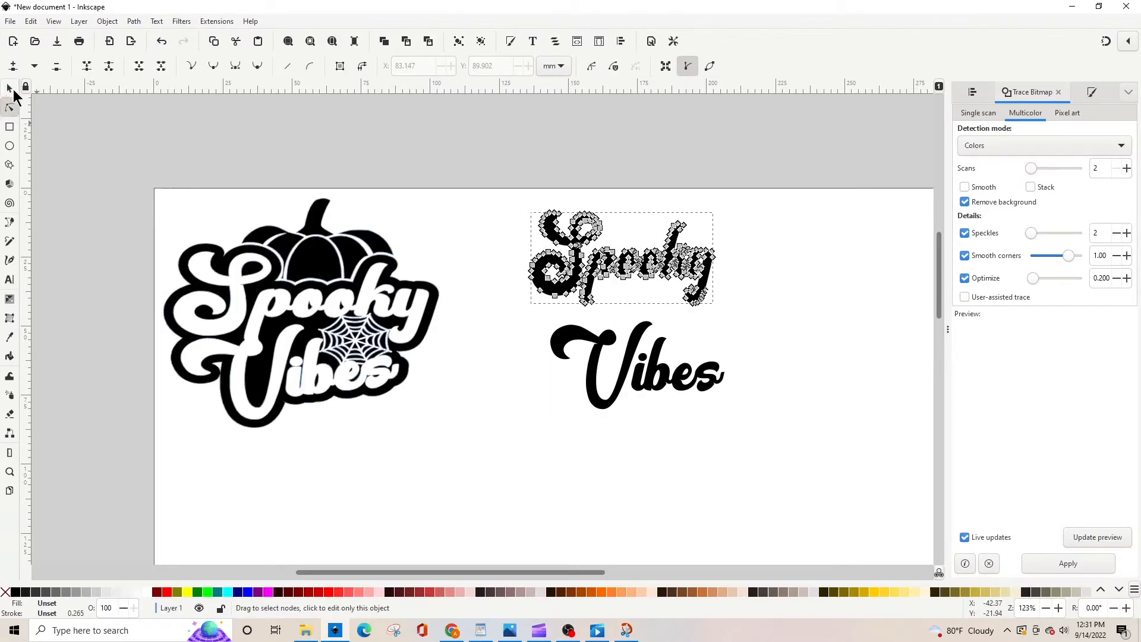
left_click(10, 89)
left_click(637, 402)
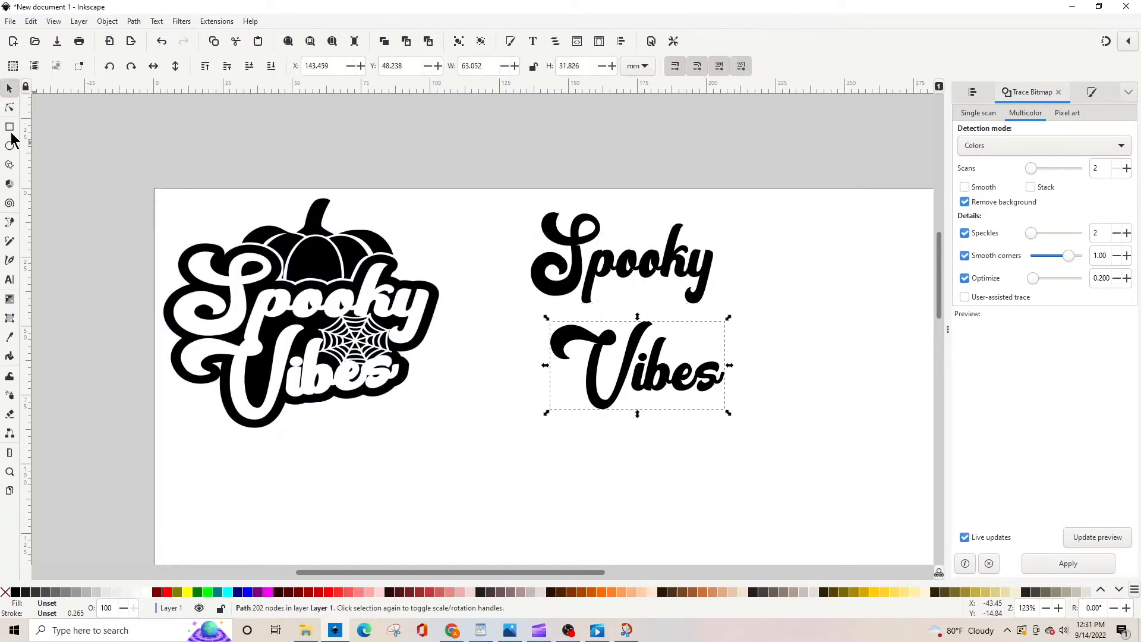
left_click(9, 108)
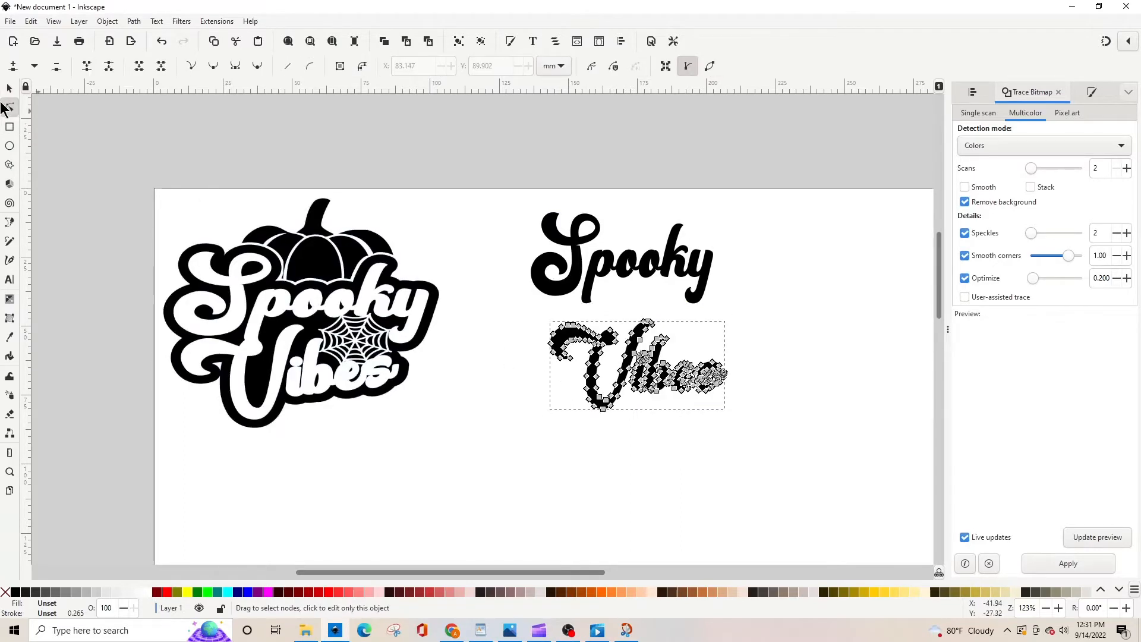
left_click(10, 89)
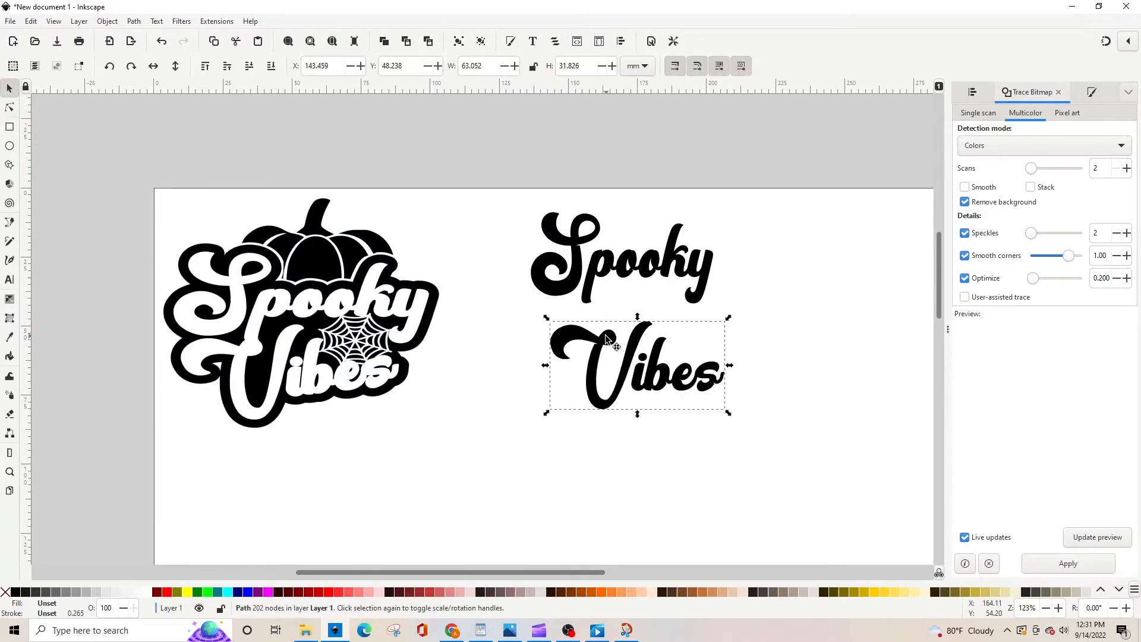
Step: Move "Vibes" up and slightly left beneath "Spooky", and shift "Spooky" right and slightly down so it sits just above "Vibes"
left_click_drag(606, 338, 597, 327)
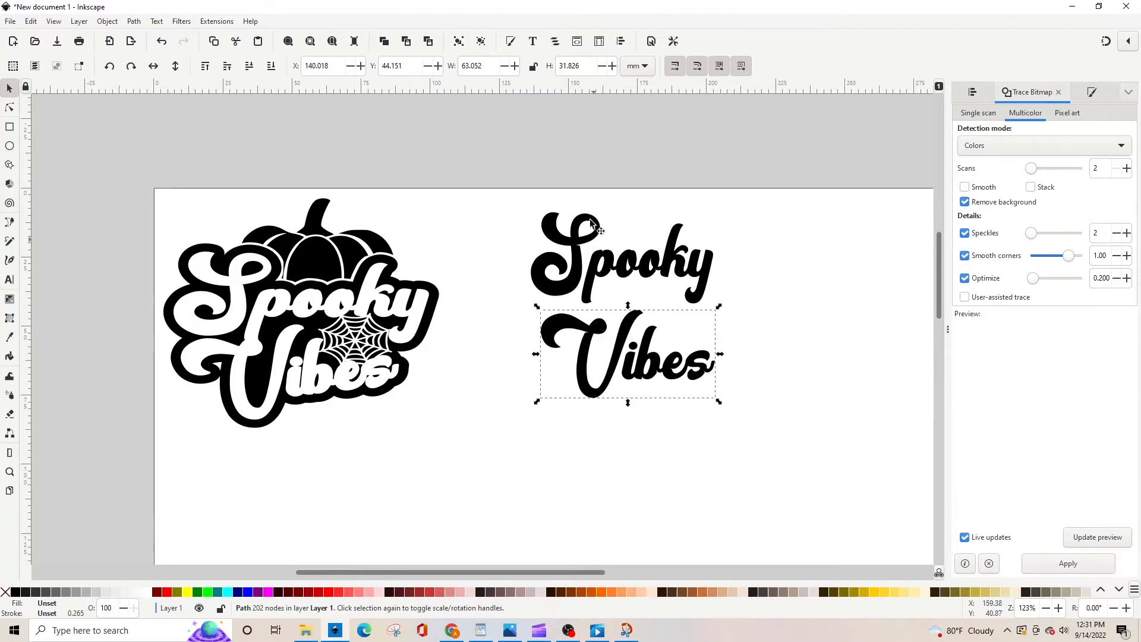
left_click(579, 262)
key("Right")
key("Right")
key("Right")
key("Right")
key("Right")
key("Right")
key("Right")
key("Right")
key("Right")
key("Right")
key("Right")
key("Right")
key("Right")
key("Right")
key("Right")
key("Right")
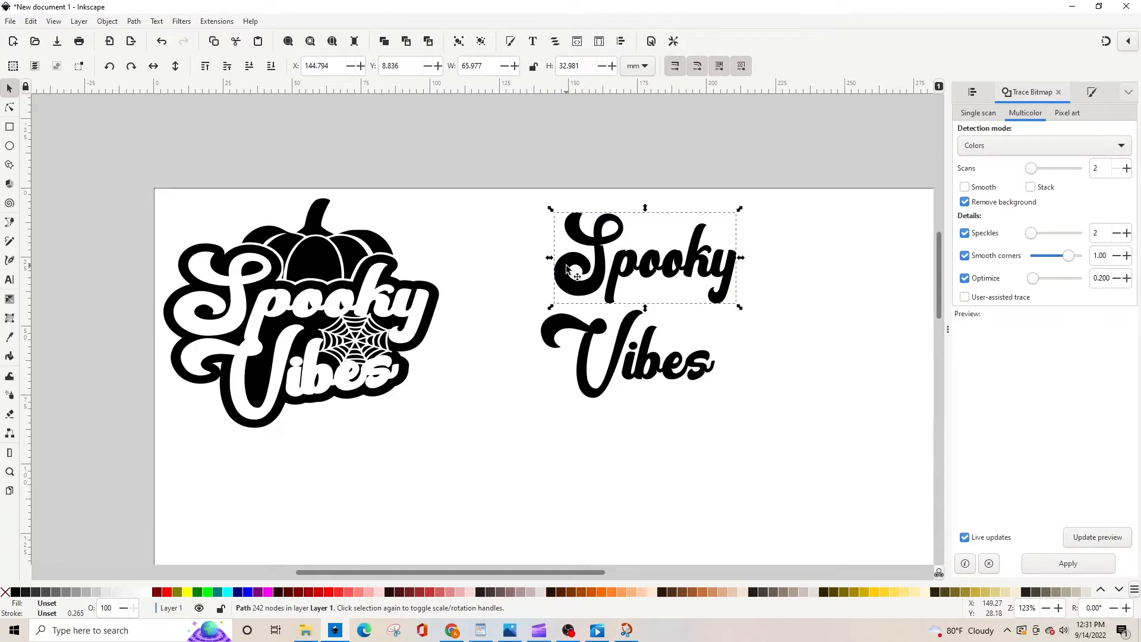
left_click_drag(631, 268, 623, 275)
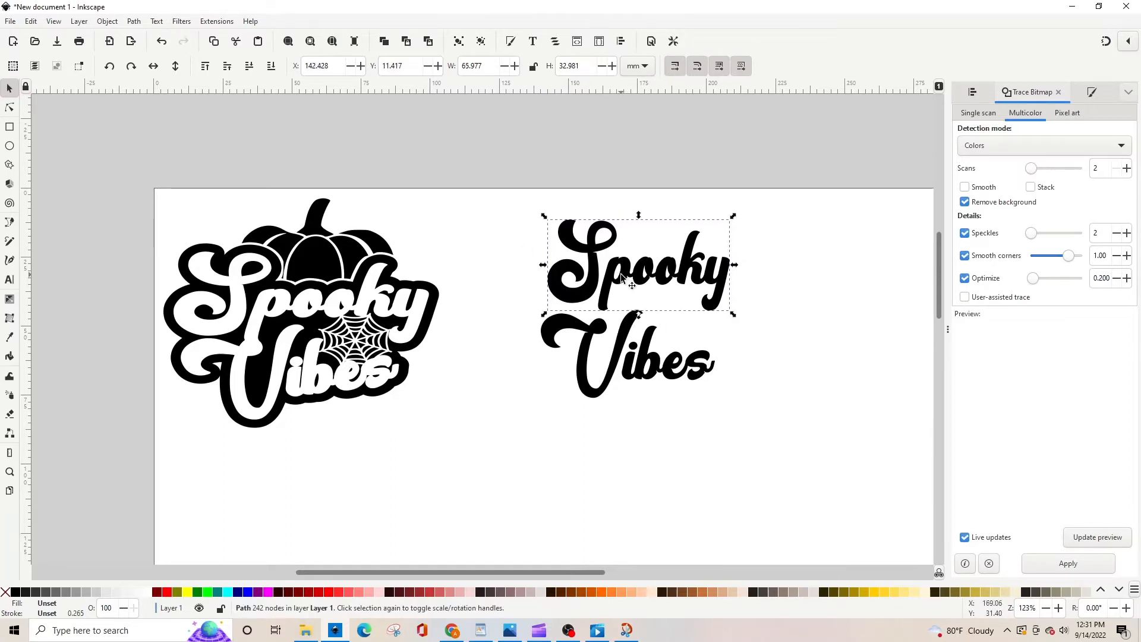
Step: Try thickening the "Spooky" path by applying Outset four times
left_click(108, 21)
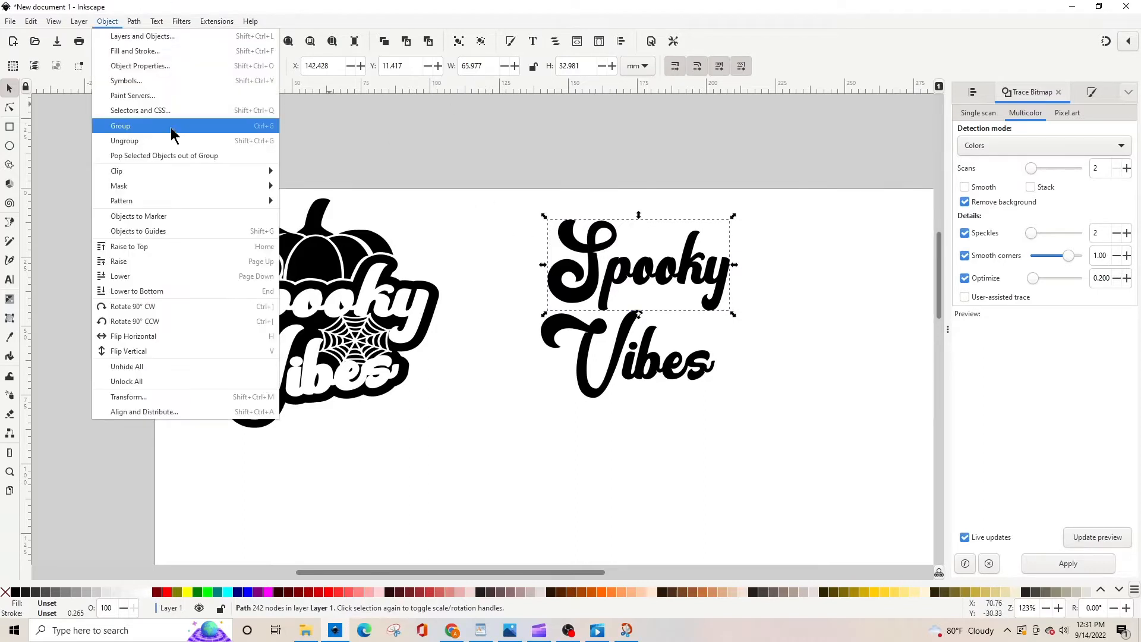
mouse_move(146, 18)
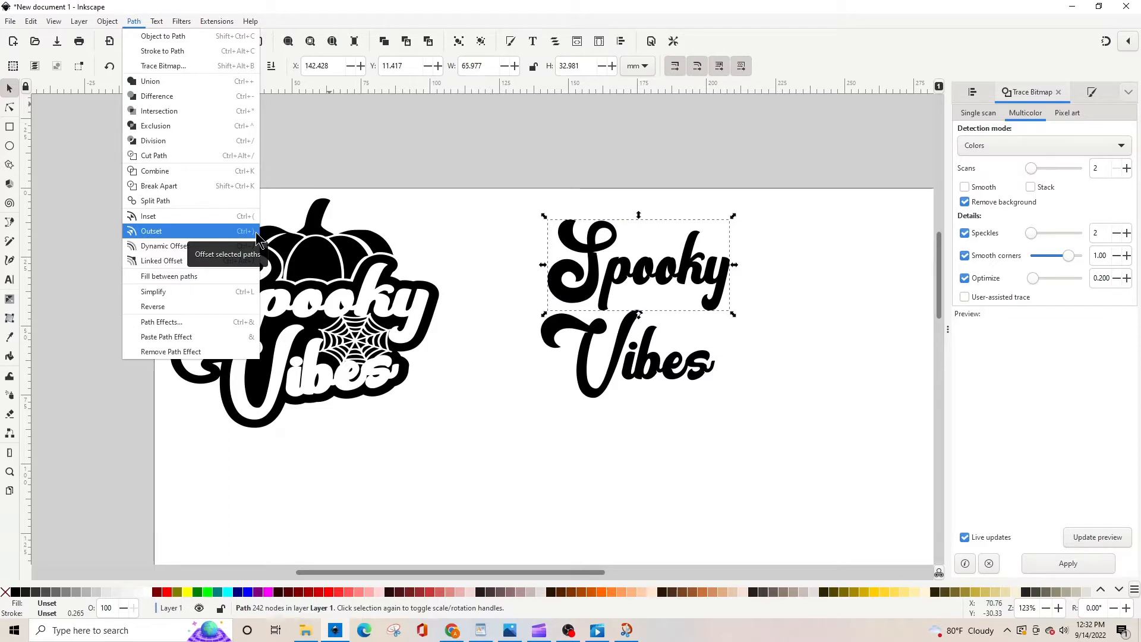
left_click(809, 381)
left_click(684, 280)
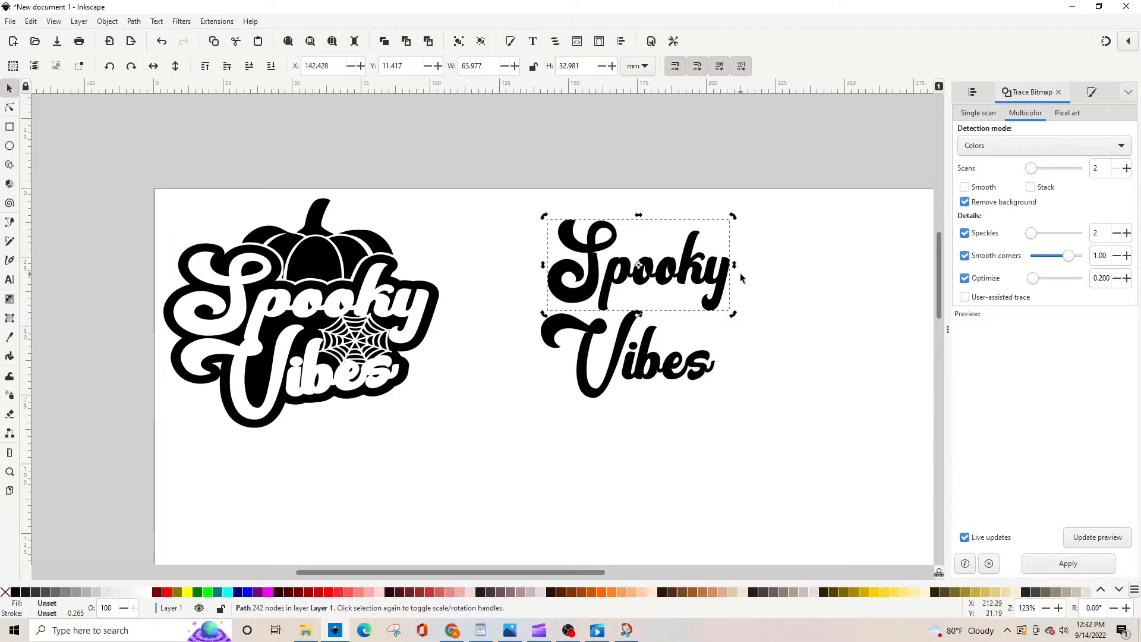
left_click(696, 281)
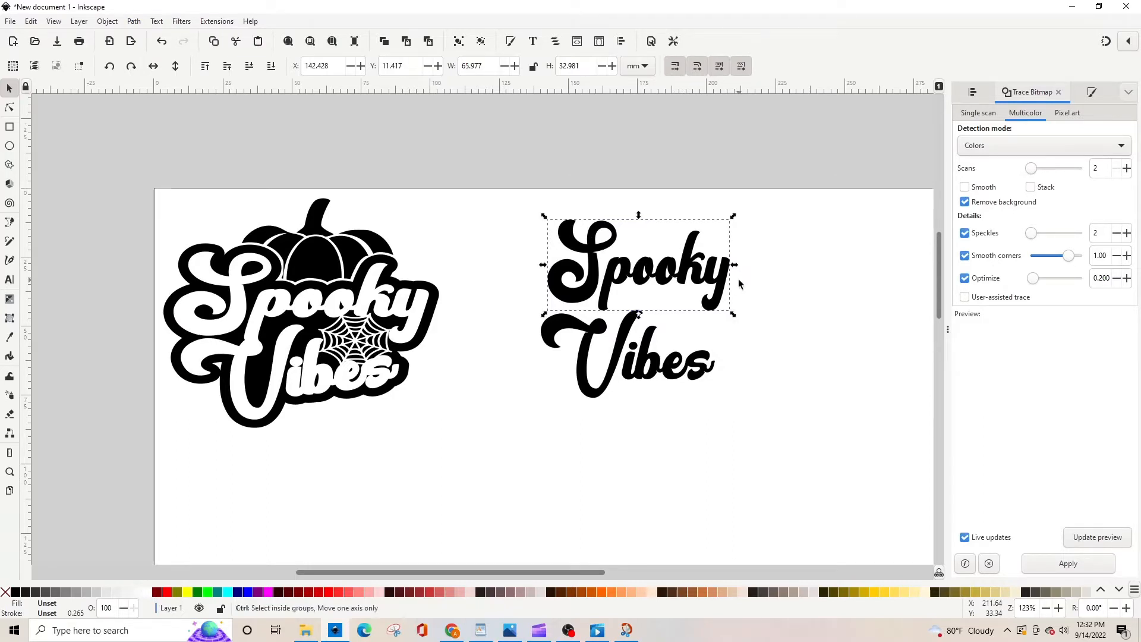
key("ctrl+parenthesisright")
key("ctrl+parenthesisright")
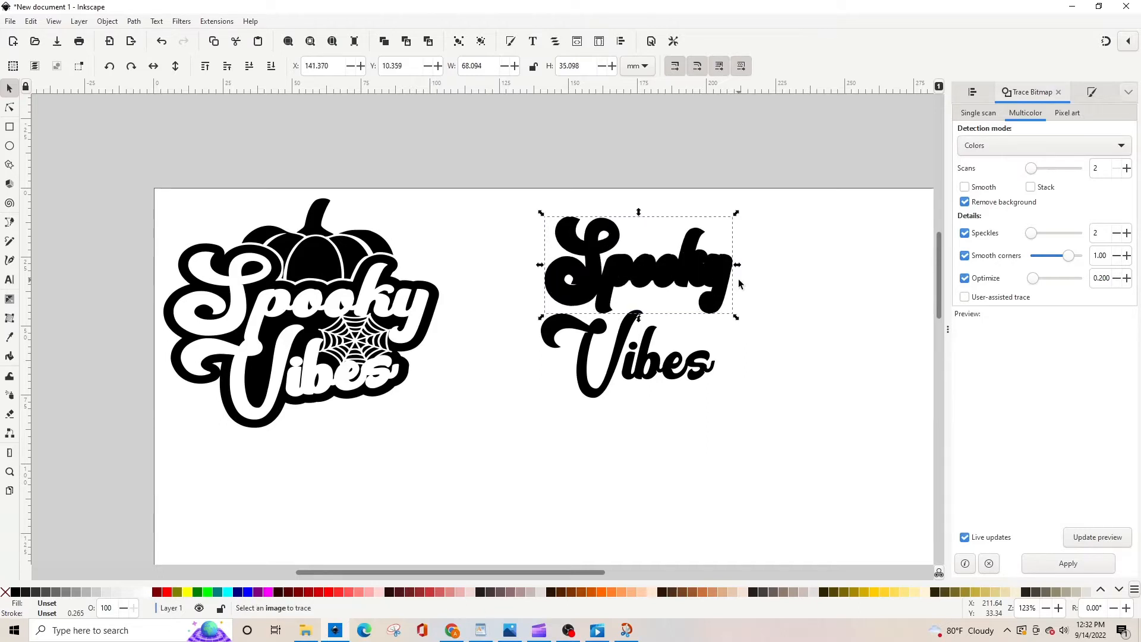
key("ctrl+parenthesisright")
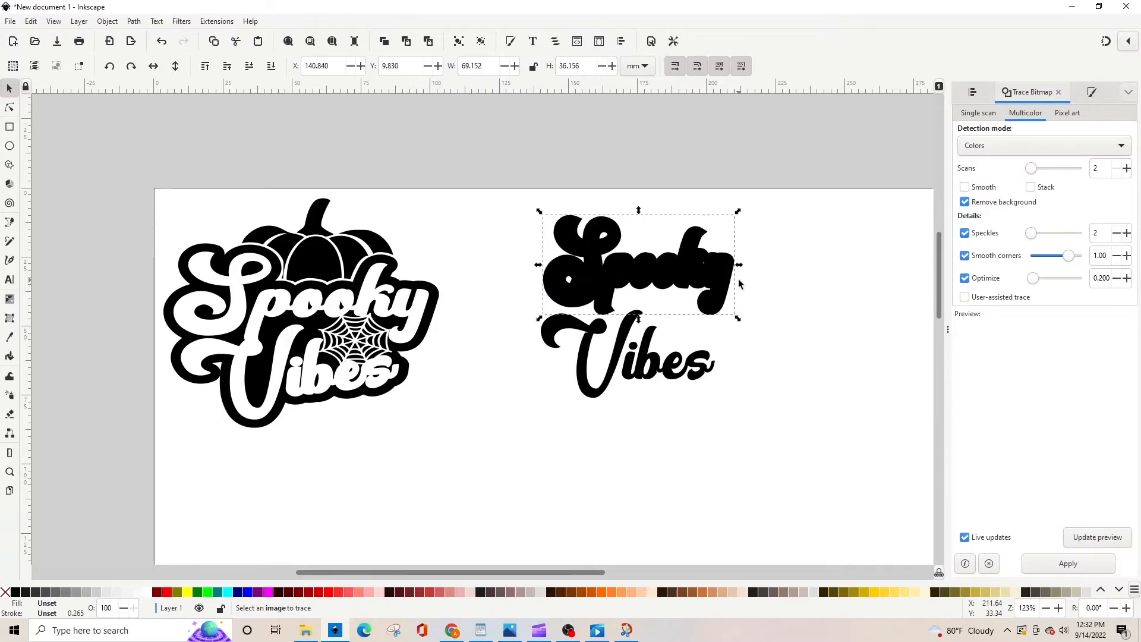
key("ctrl+parenthesisright")
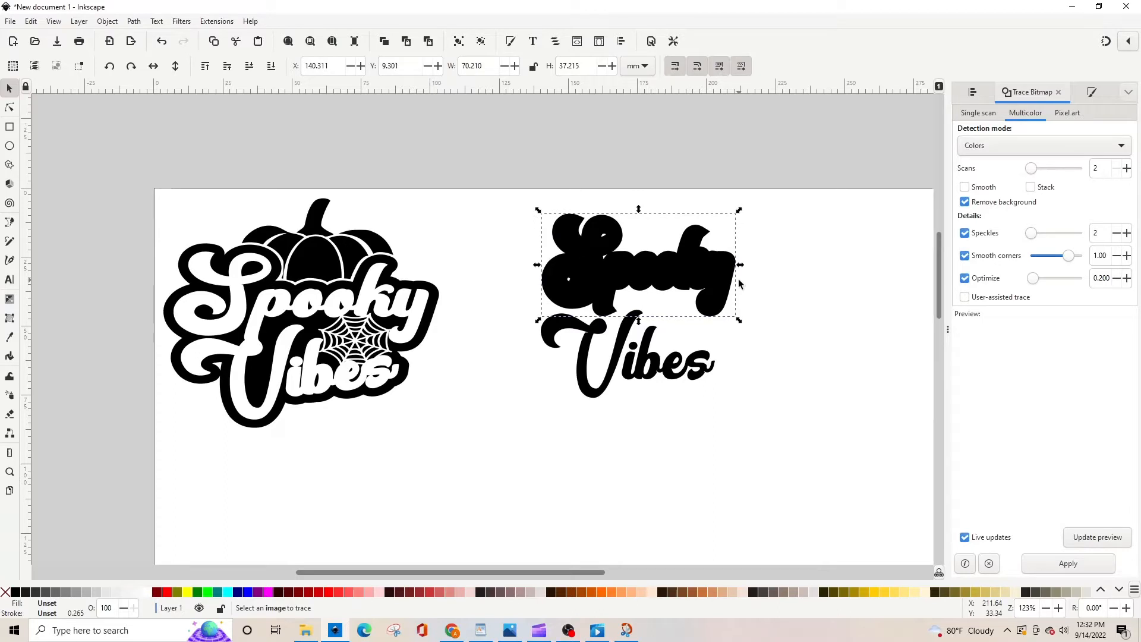
Step: Inset the "Spooky" path four times, and outset it once
key("ctrl+parenthesisleft")
key("ctrl+parenthesisleft")
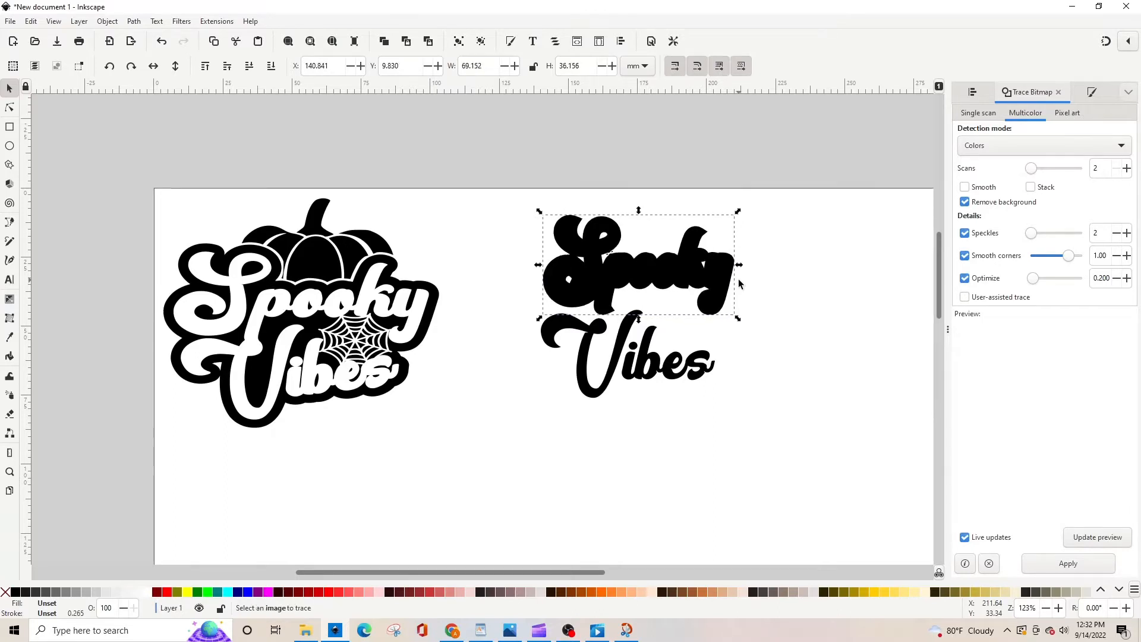
key("ctrl+parenthesisleft")
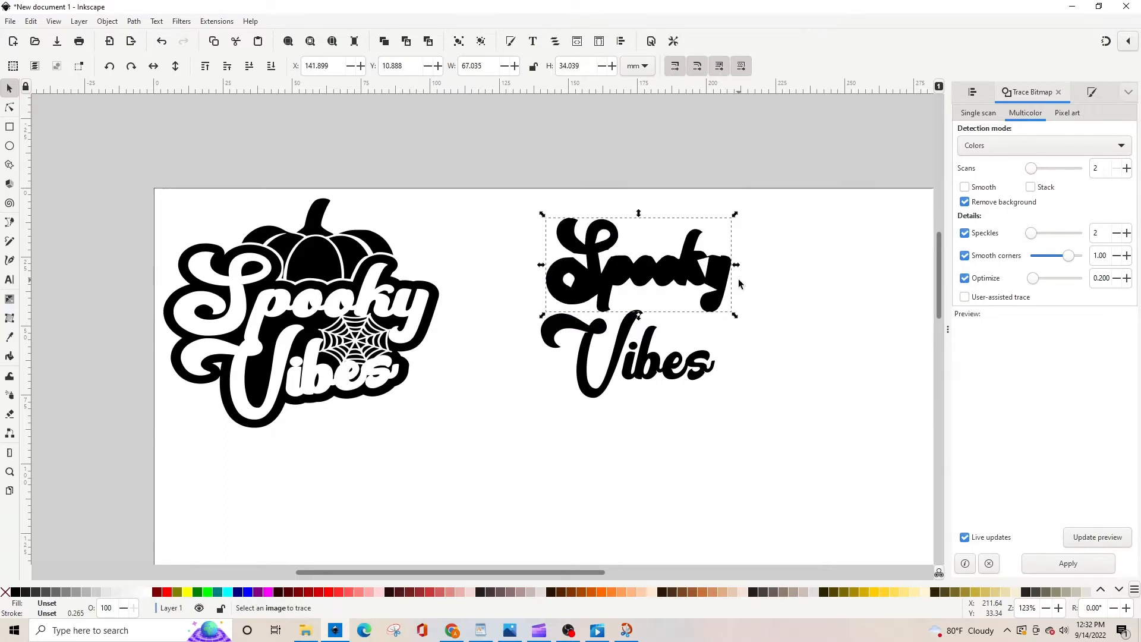
key("ctrl+parenthesisleft")
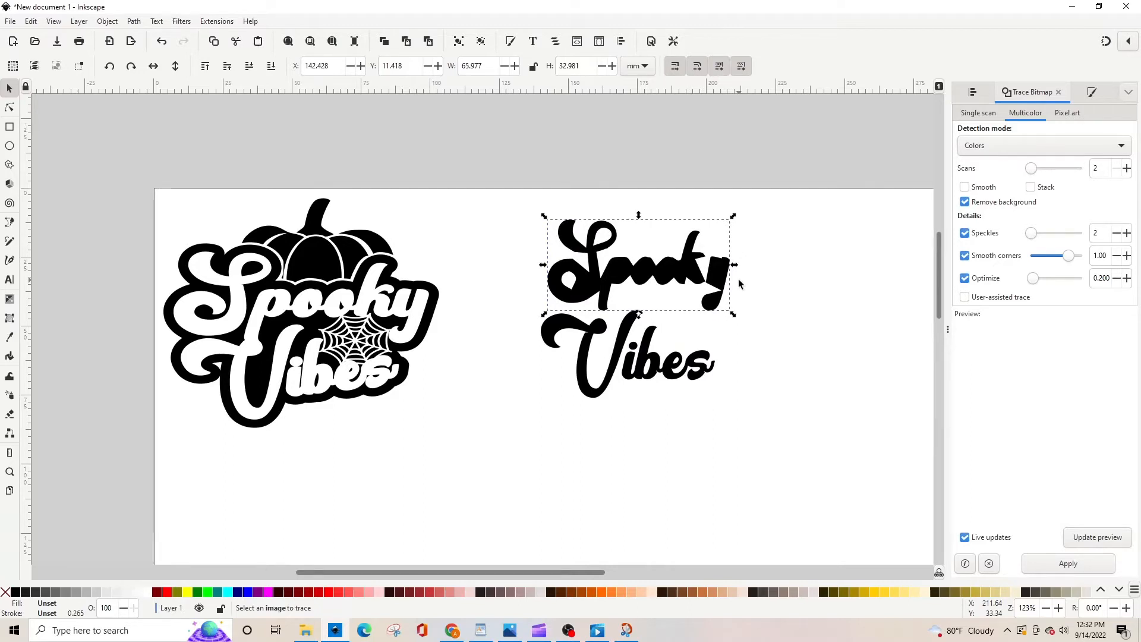
key("ctrl")
key("period")
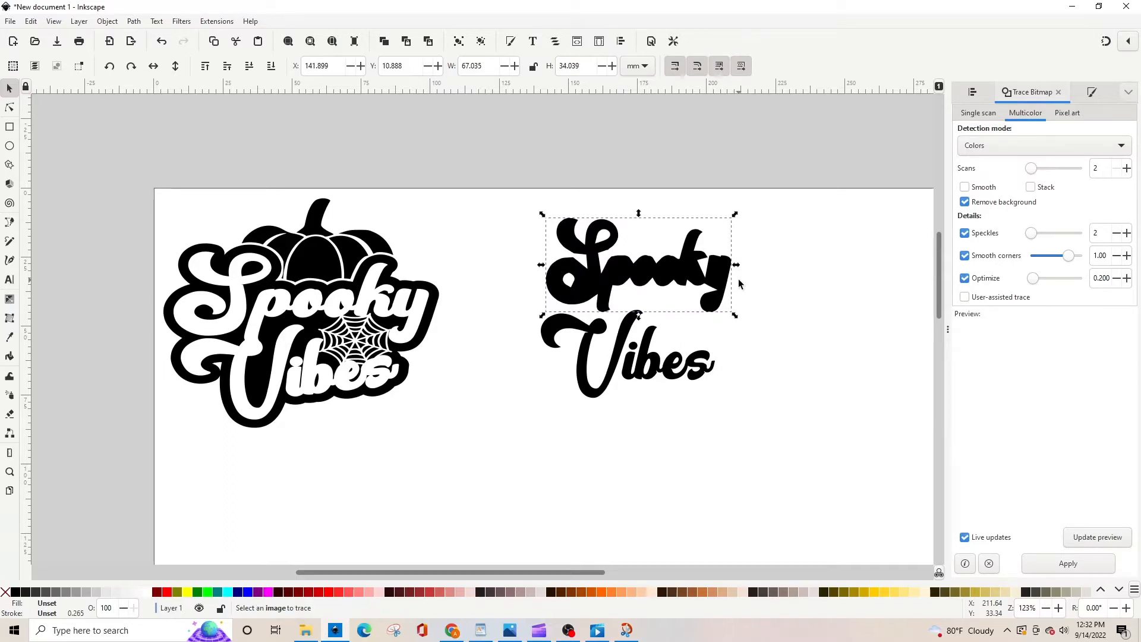
Step: Undo all the outsets and insets applied to "Spooky"
key("ctrl+z")
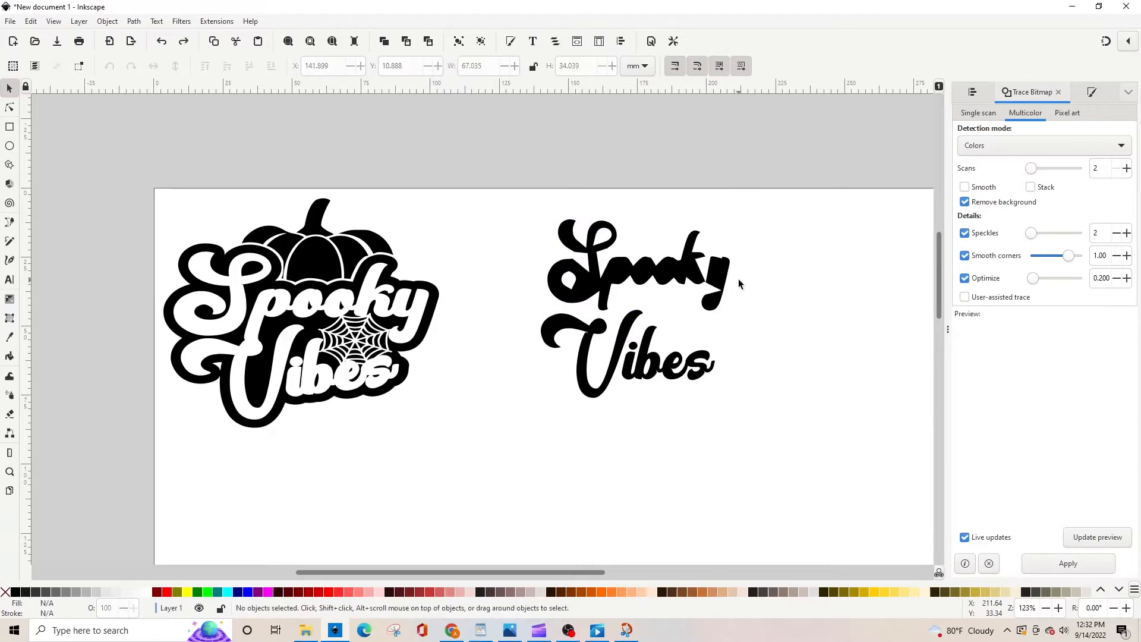
key("ctrl+z")
key("ctrl+z")
key("ctrl+z")
key("ctrl+z")
key("ctrl+z")
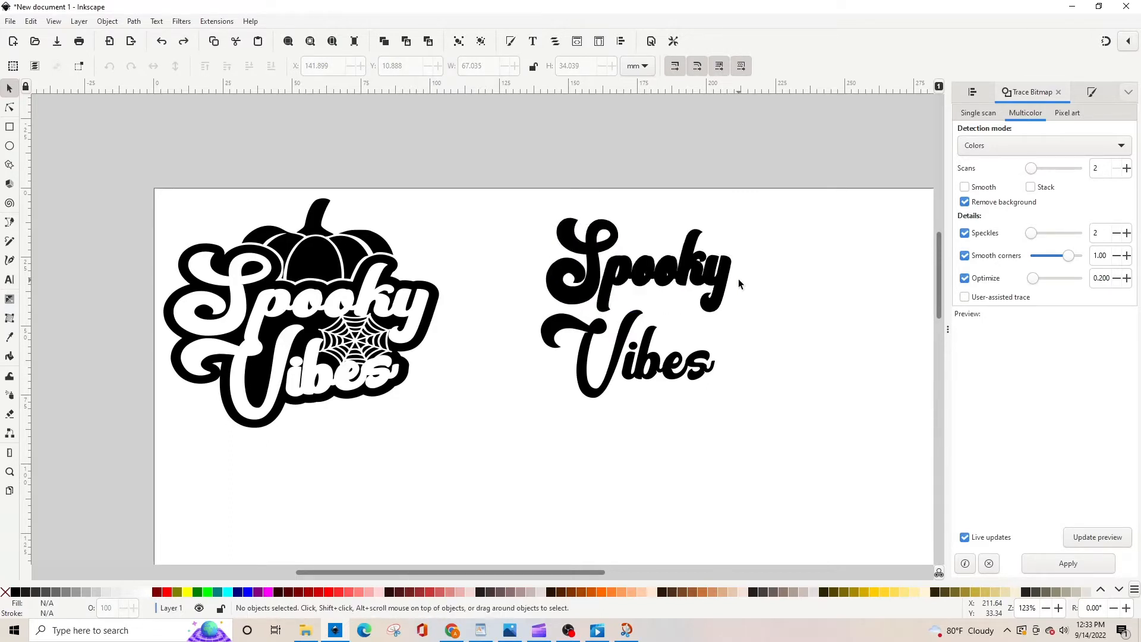
key("ctrl+z")
Step: Thicken "Spooky" slightly with a Dynamic Offset pulled outward, and convert the result to an editable path with Union
left_click(666, 276)
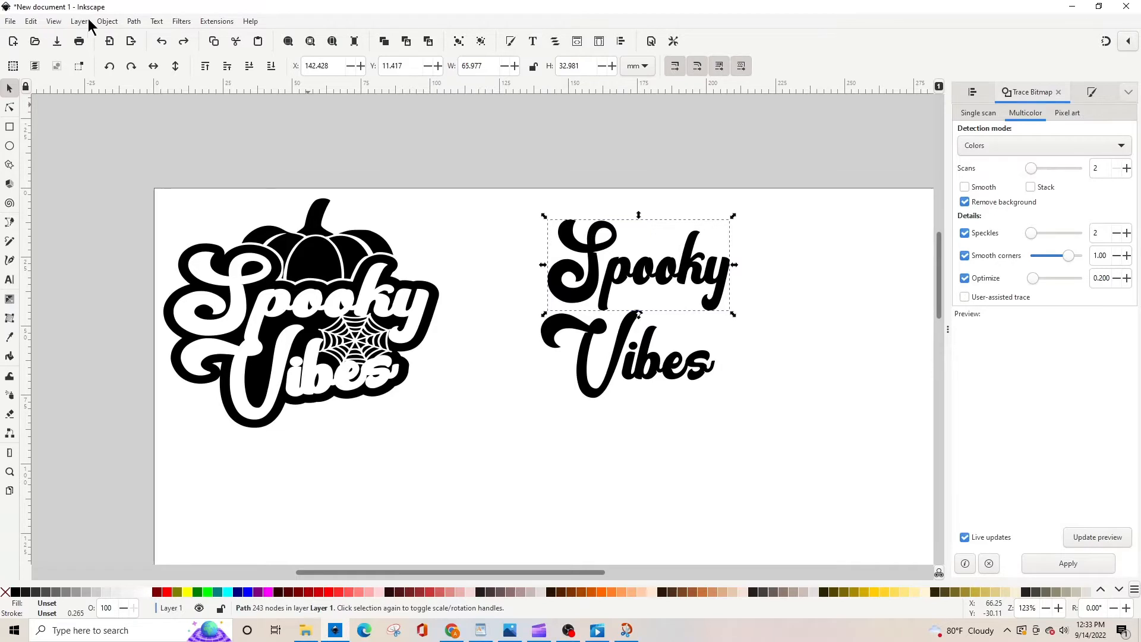
left_click(133, 22)
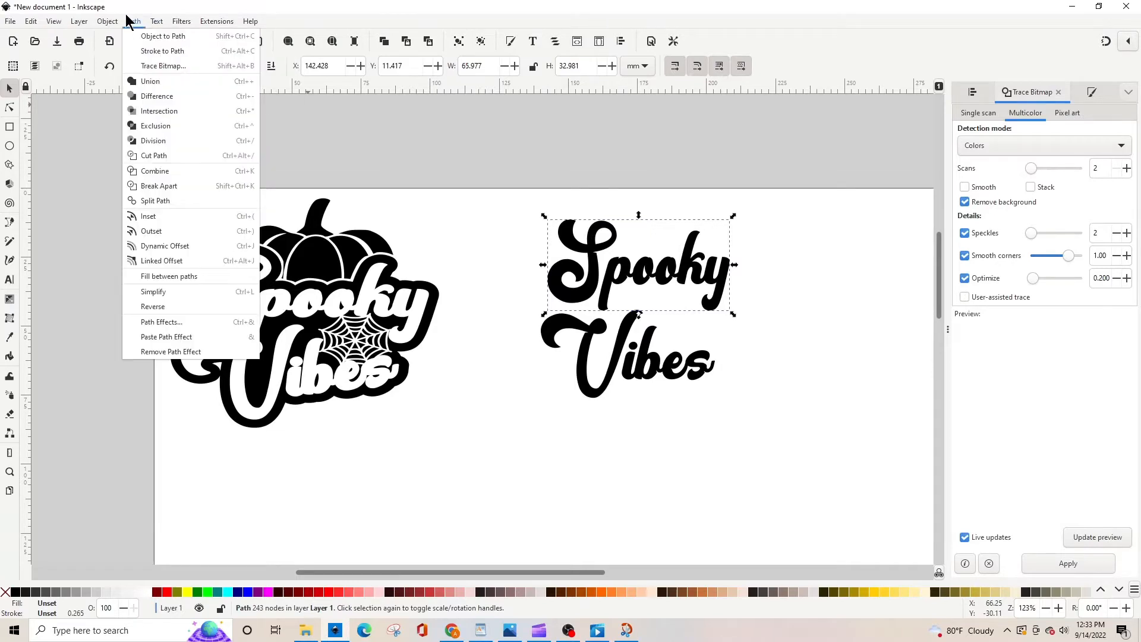
left_click(167, 250)
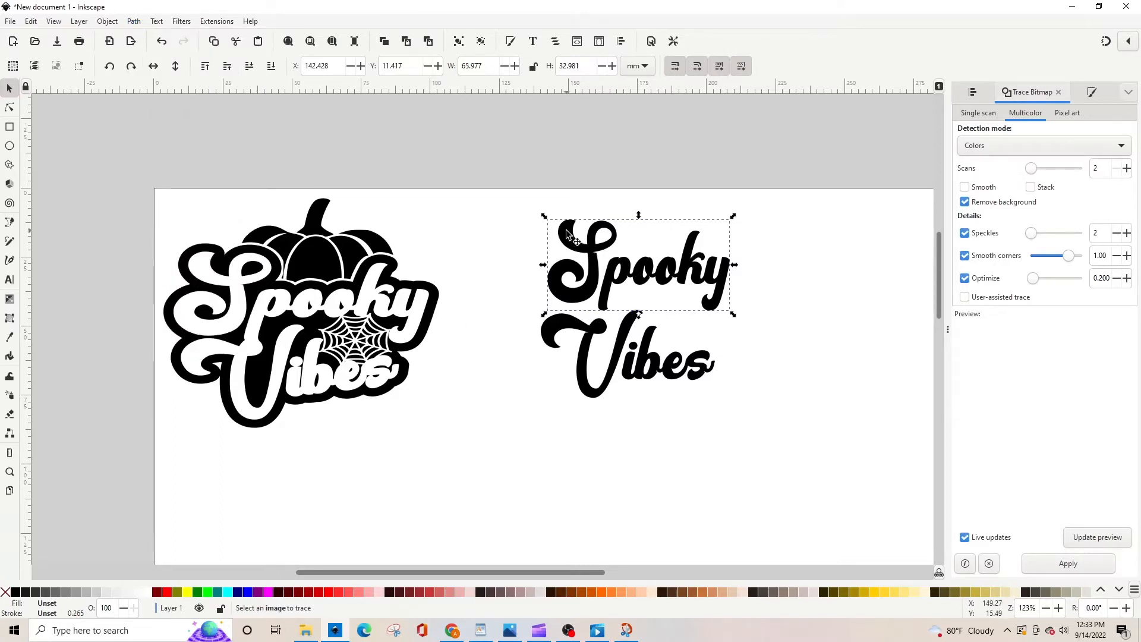
key("n")
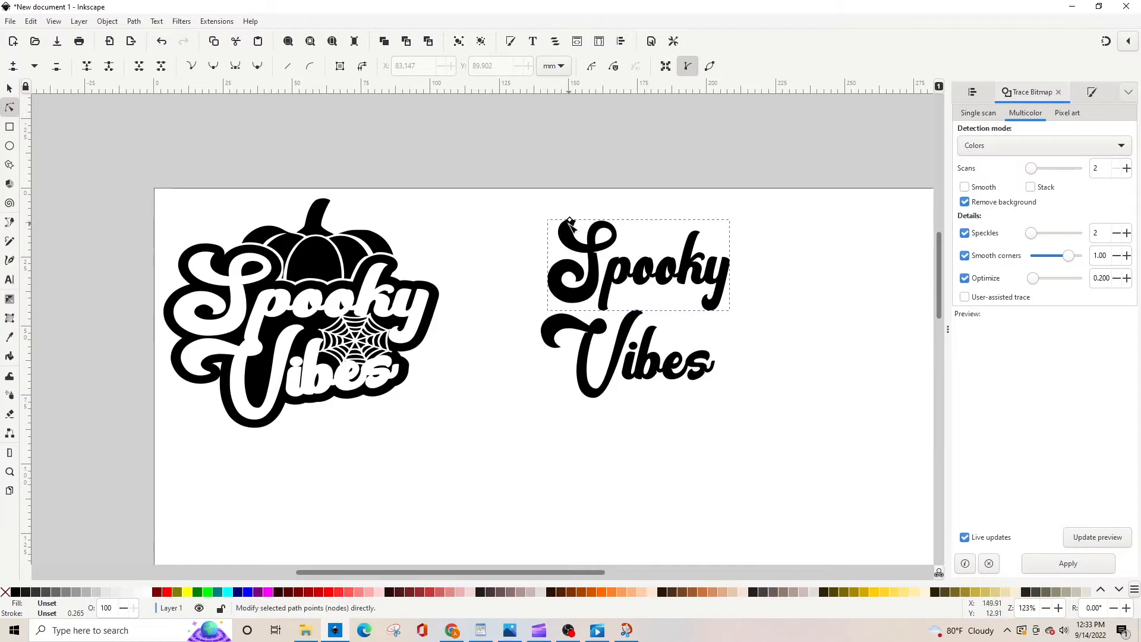
key("3")
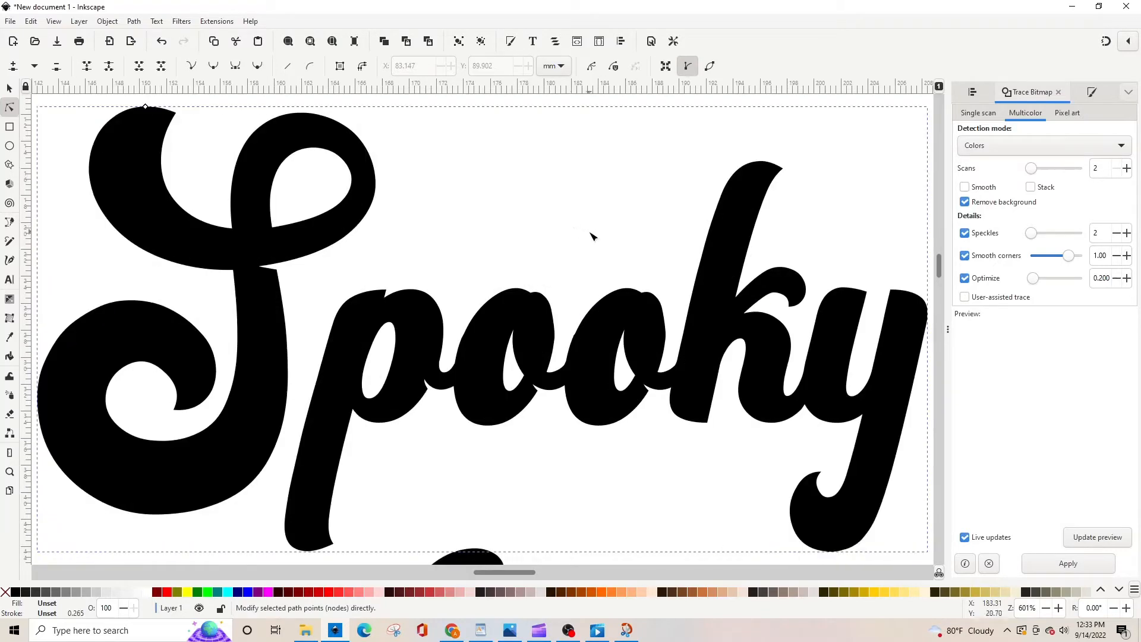
key("minus")
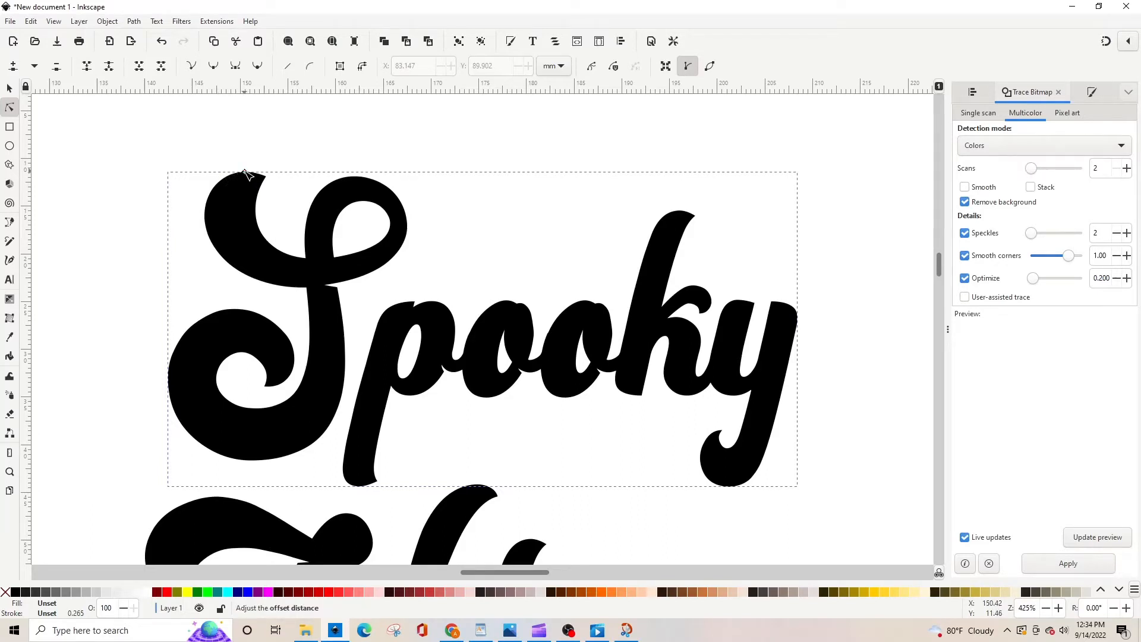
left_click_drag(246, 173, 249, 172)
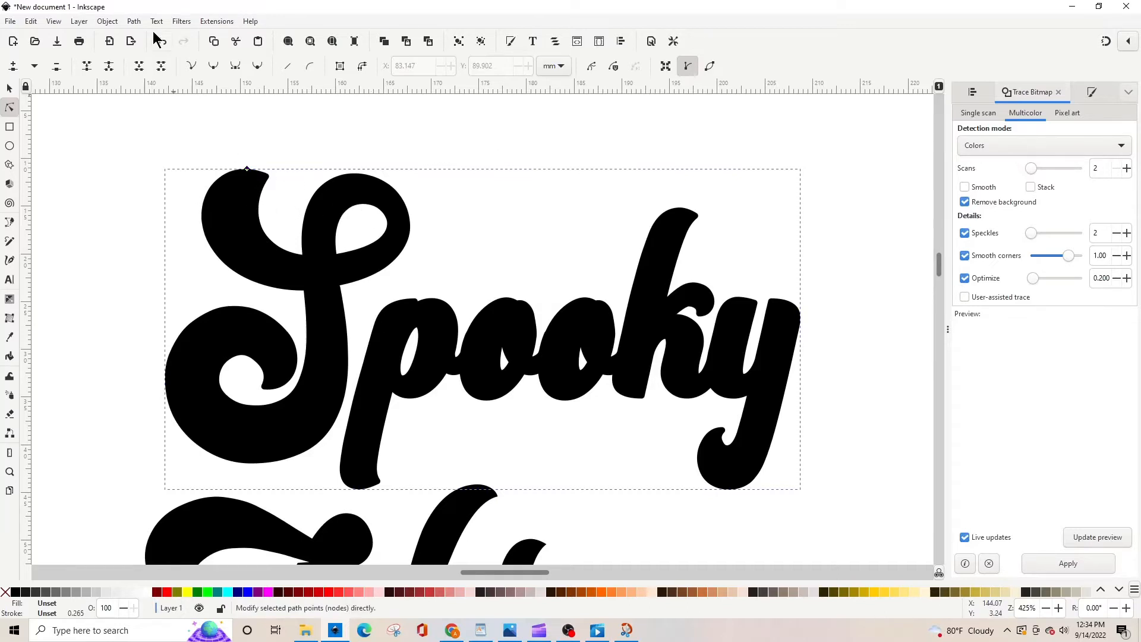
left_click(135, 28)
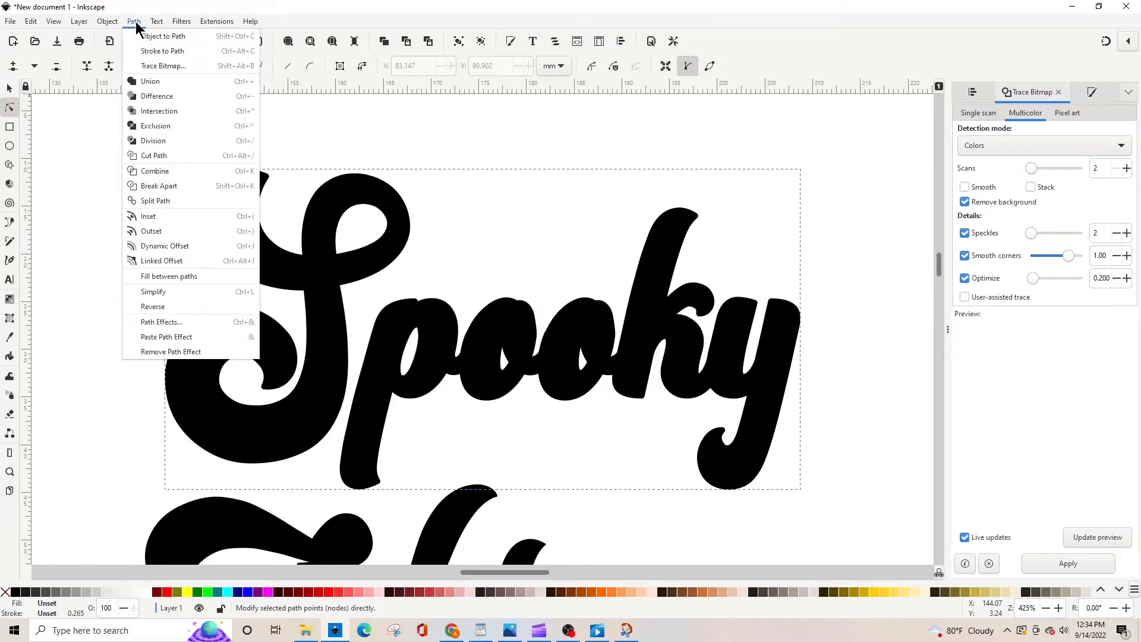
left_click(148, 89)
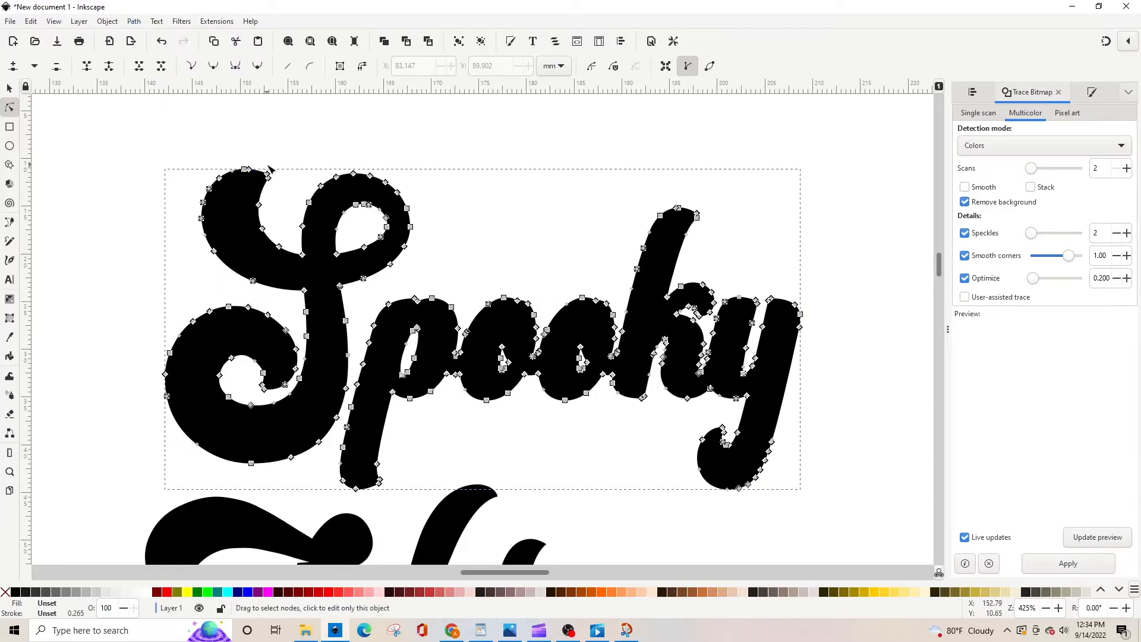
Step: Move the "Vibes" path down by about 4 mm to leave a clear gap below "Spooky"
scroll(303, 156, "down", 10)
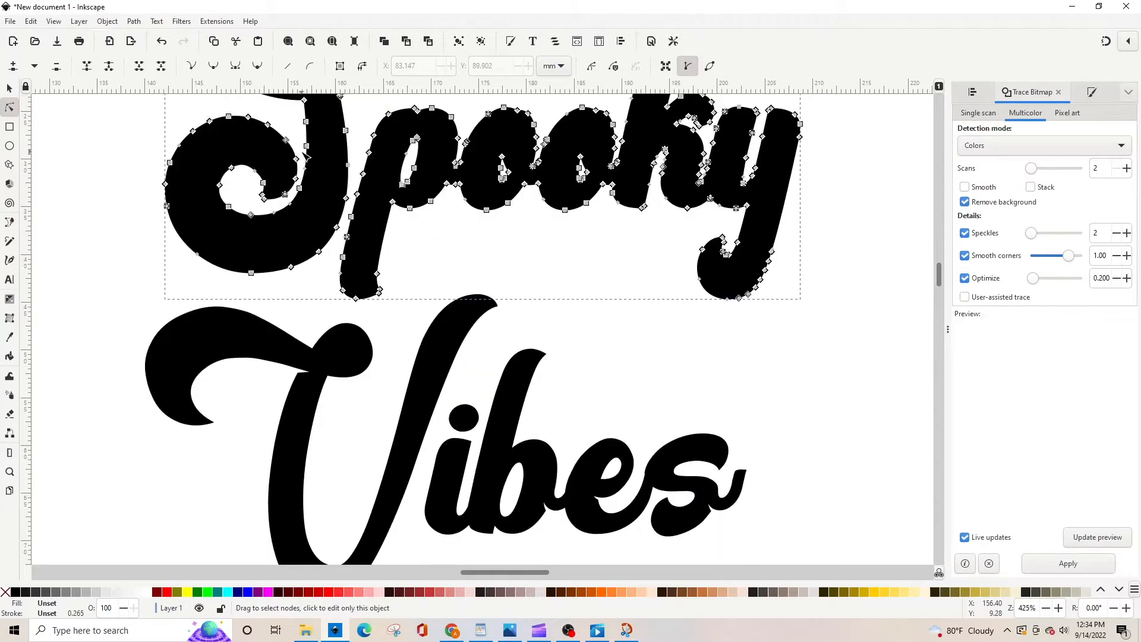
left_click(309, 326)
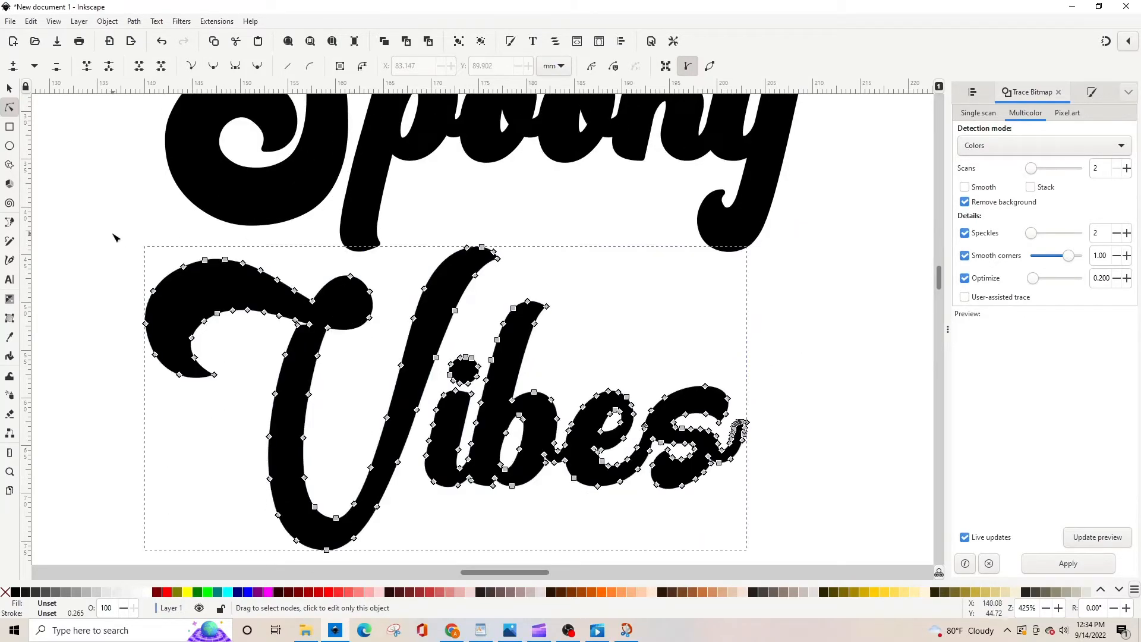
left_click(10, 88)
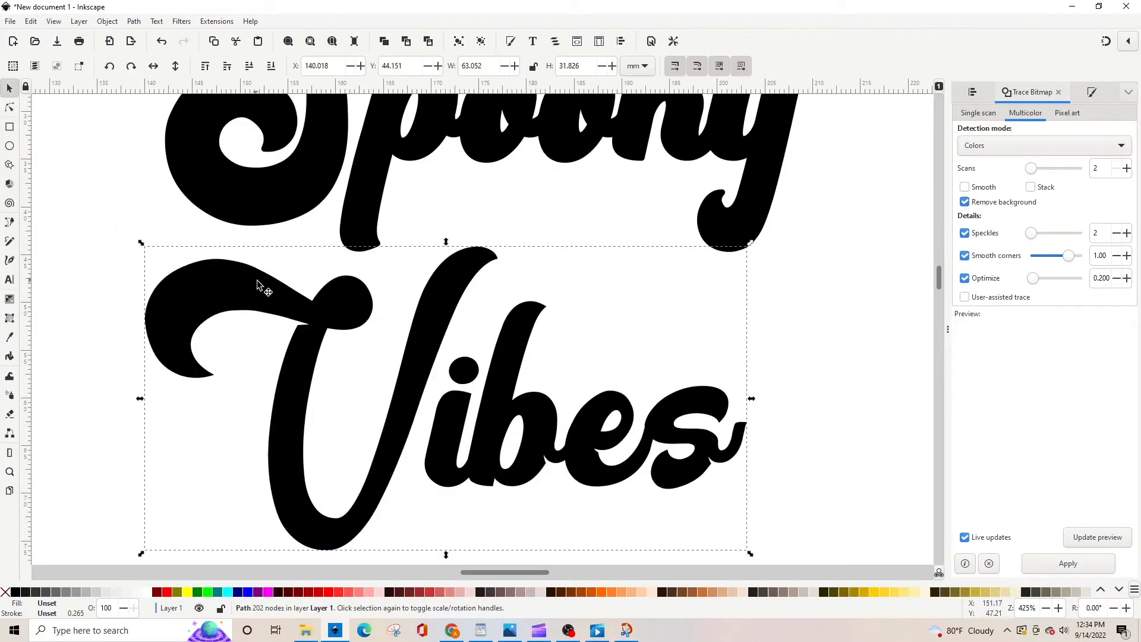
left_click_drag(317, 296, 318, 336)
scroll(318, 337, "down", 2)
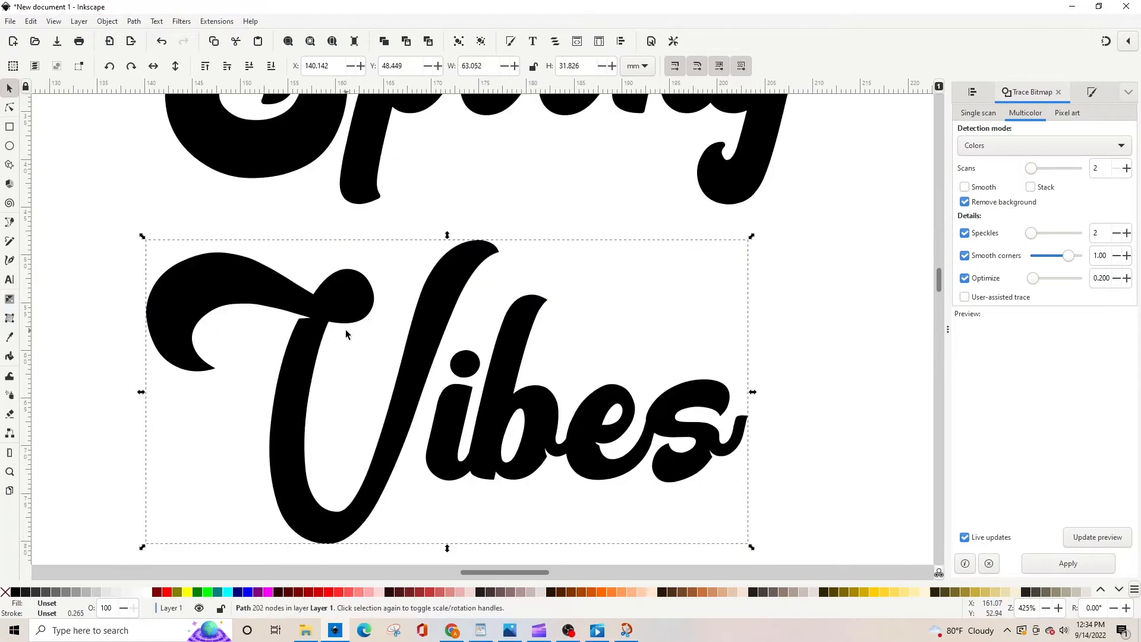
Step: Thicken "Vibes" with a Dynamic Offset pulled outward to about 63.8 mm overall width, and convert it to a path with Union
left_click(134, 21)
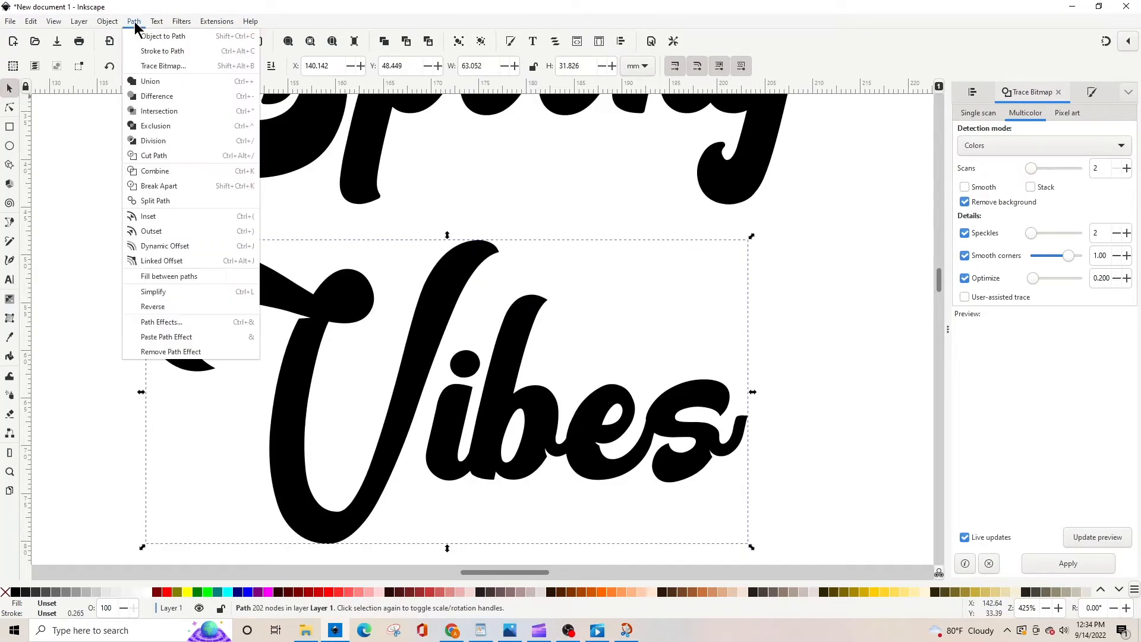
left_click(189, 255)
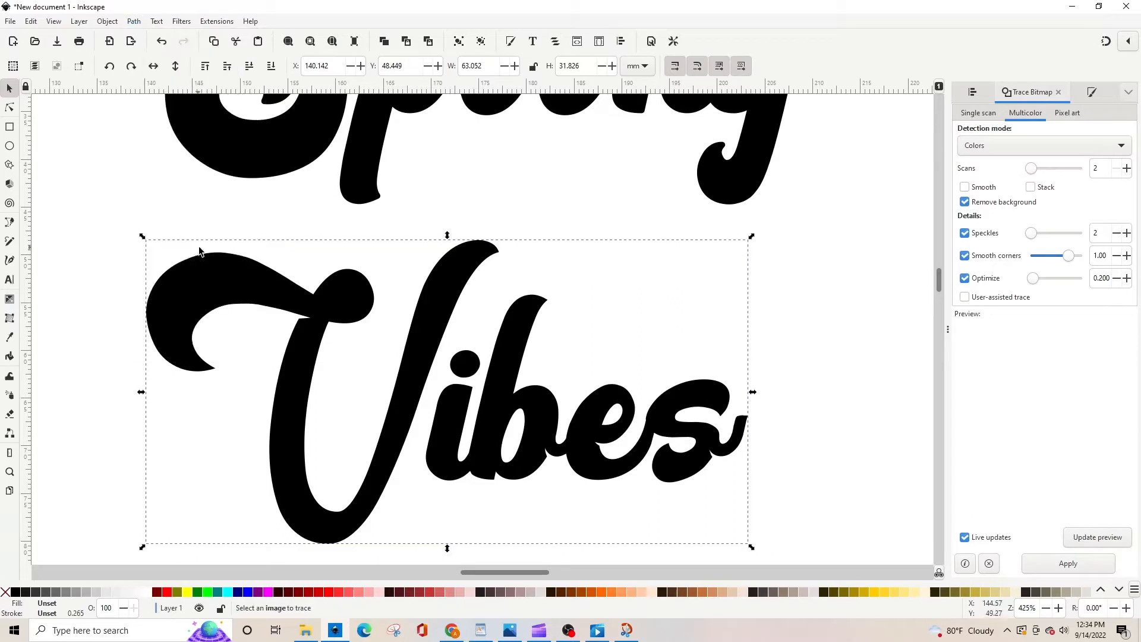
left_click(248, 280)
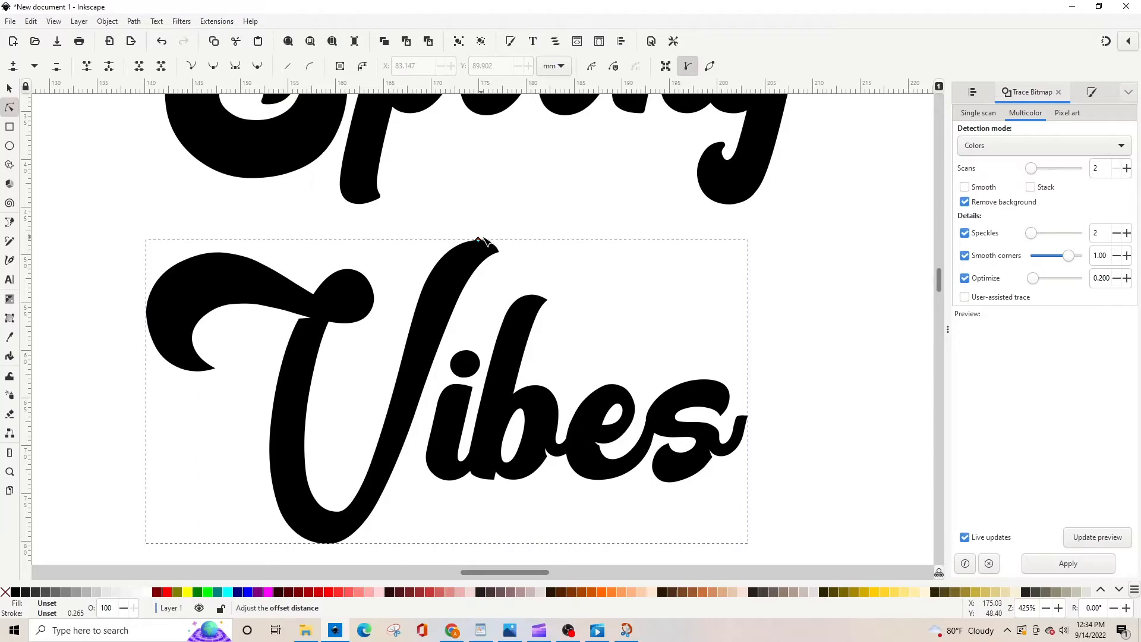
left_click_drag(481, 239, 483, 235)
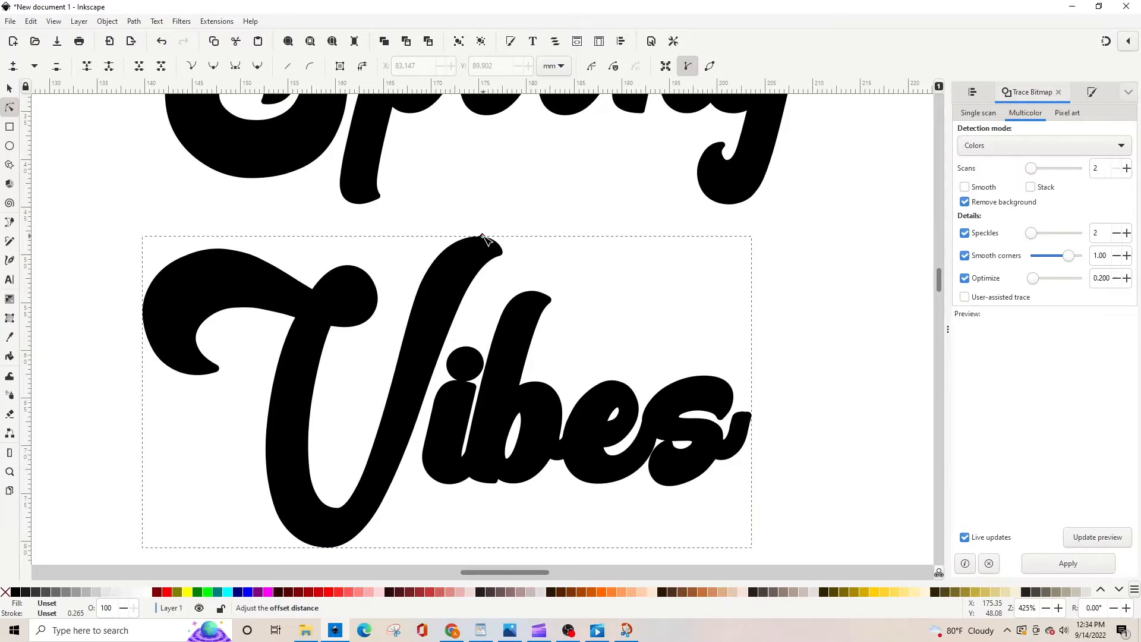
left_click(9, 88)
left_click(135, 21)
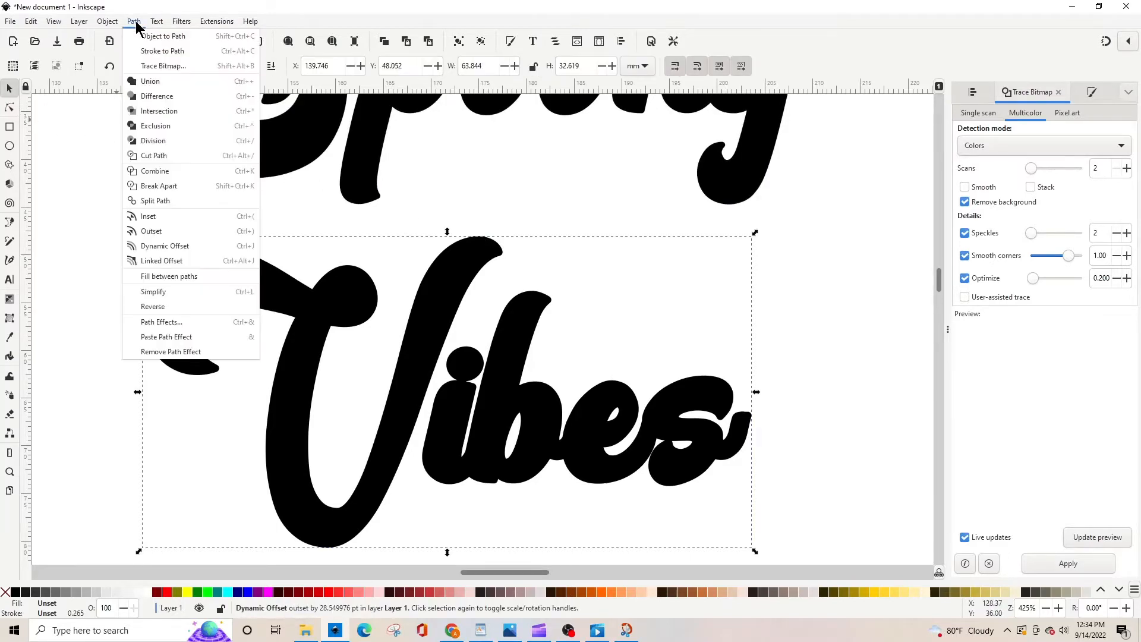
left_click(152, 82)
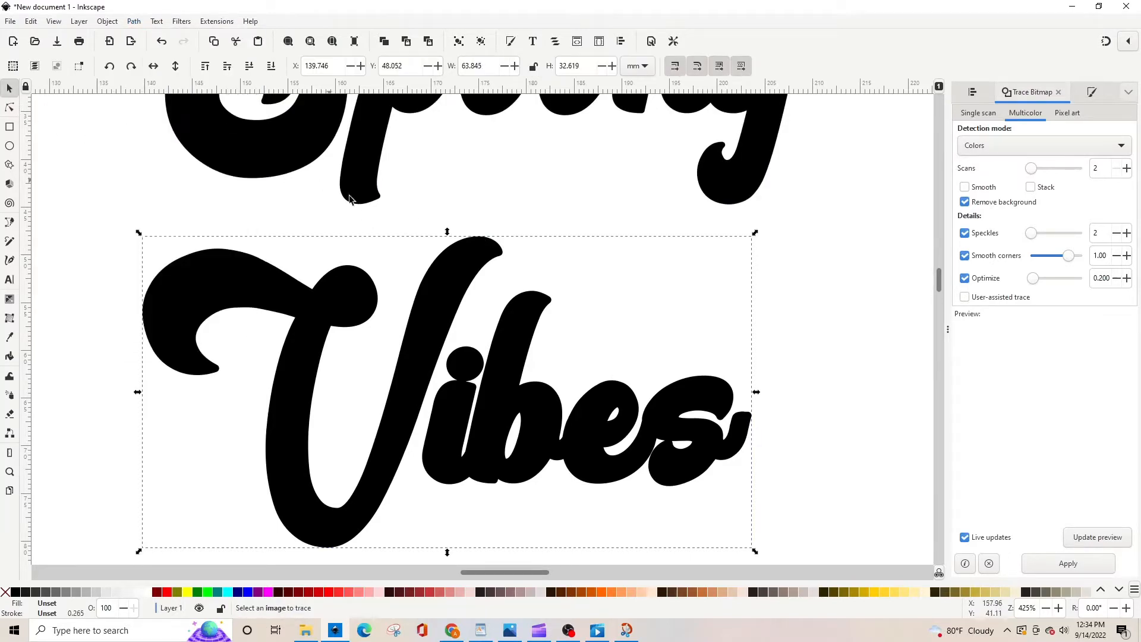
Step: Move "Vibes" up about 4.5 mm and "Spooky" slightly down so the two words sit closer together
key("minus")
key("minus")
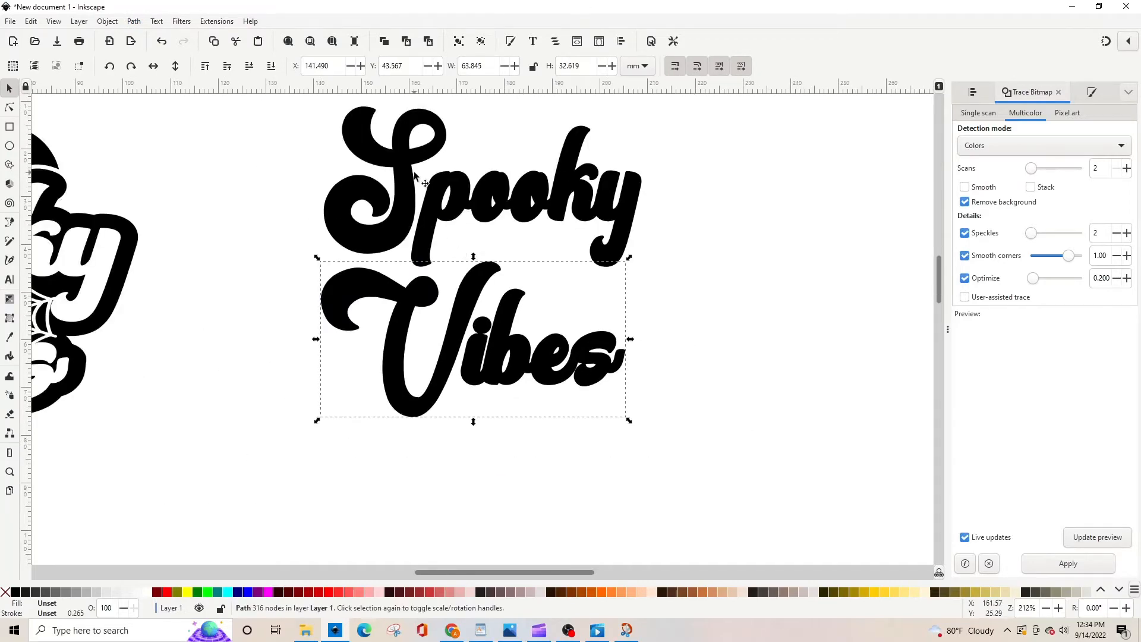
key("minus")
key("minus")
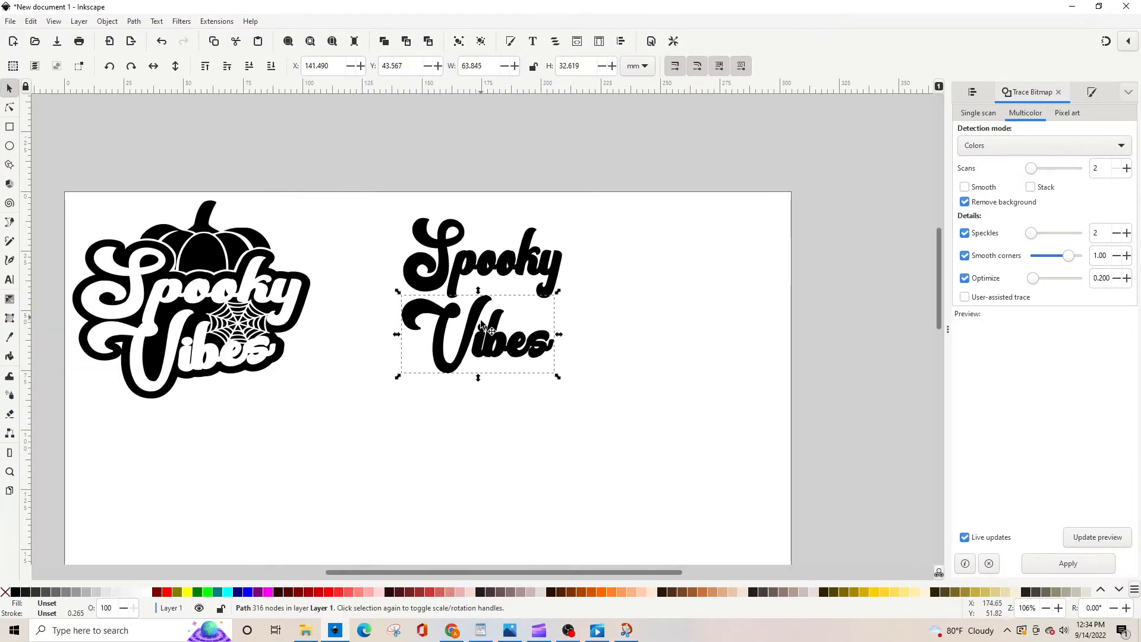
left_click_drag(484, 266, 494, 280)
Step: Rotate "Vibes" slightly counterclockwise and move it up about 2.7 mm to nest closer under "Spooky"
left_click(498, 346)
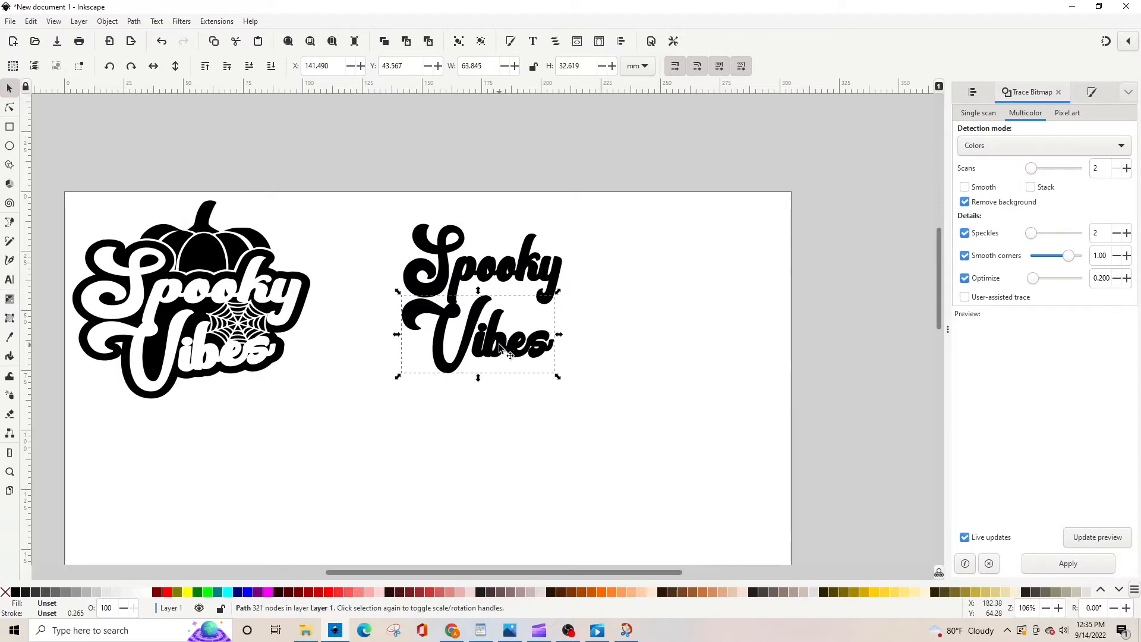
left_click(499, 346)
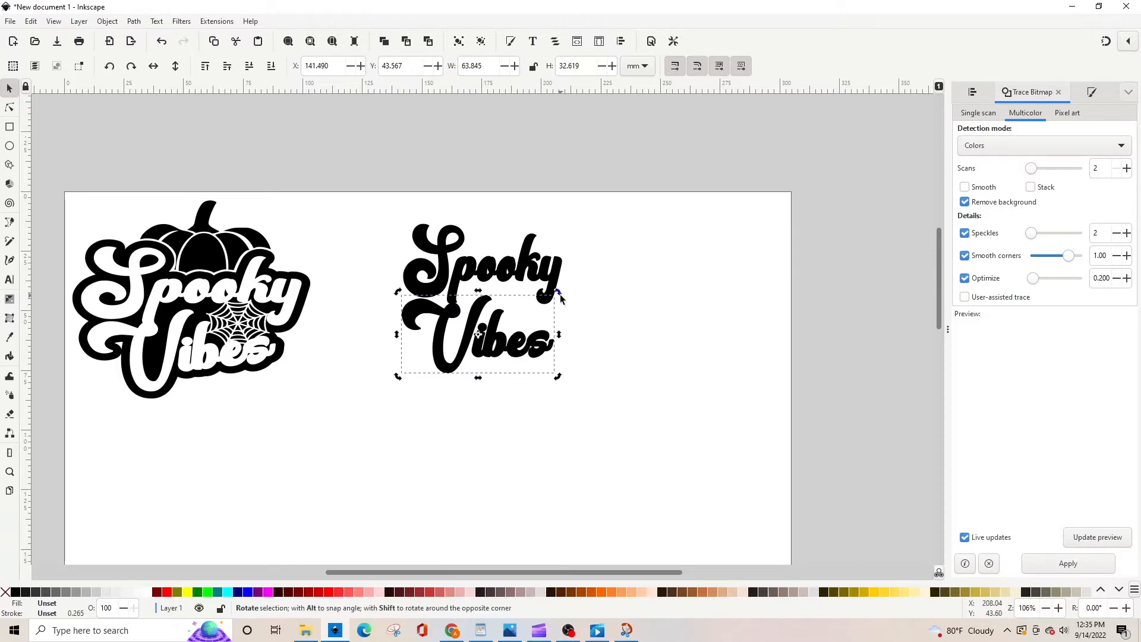
left_click_drag(560, 297, 549, 291)
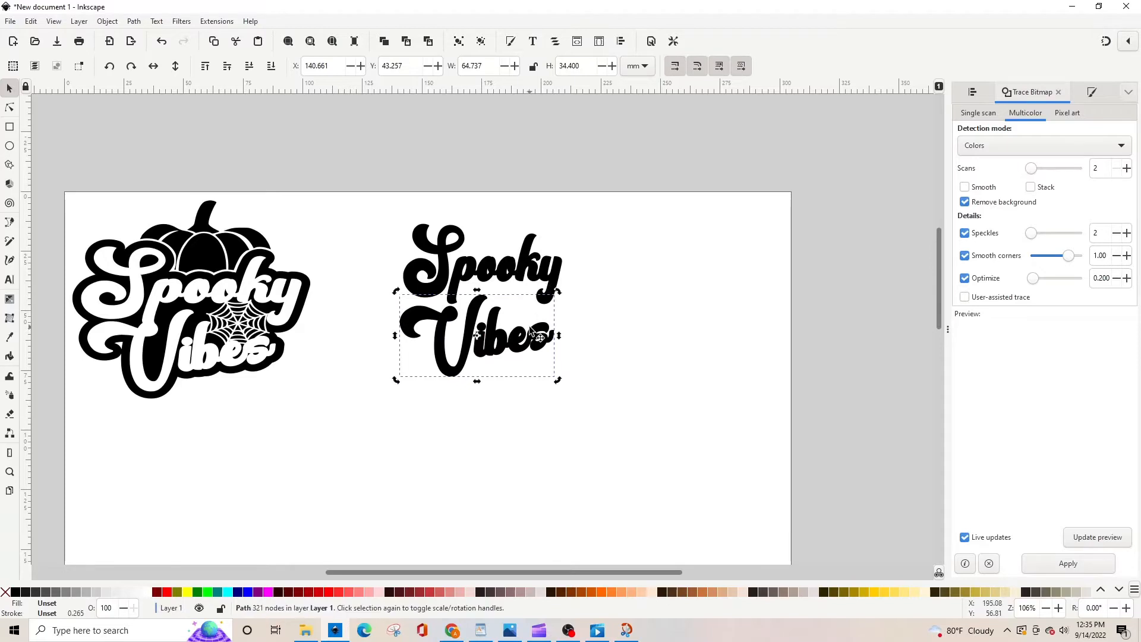
left_click_drag(513, 339, 514, 332)
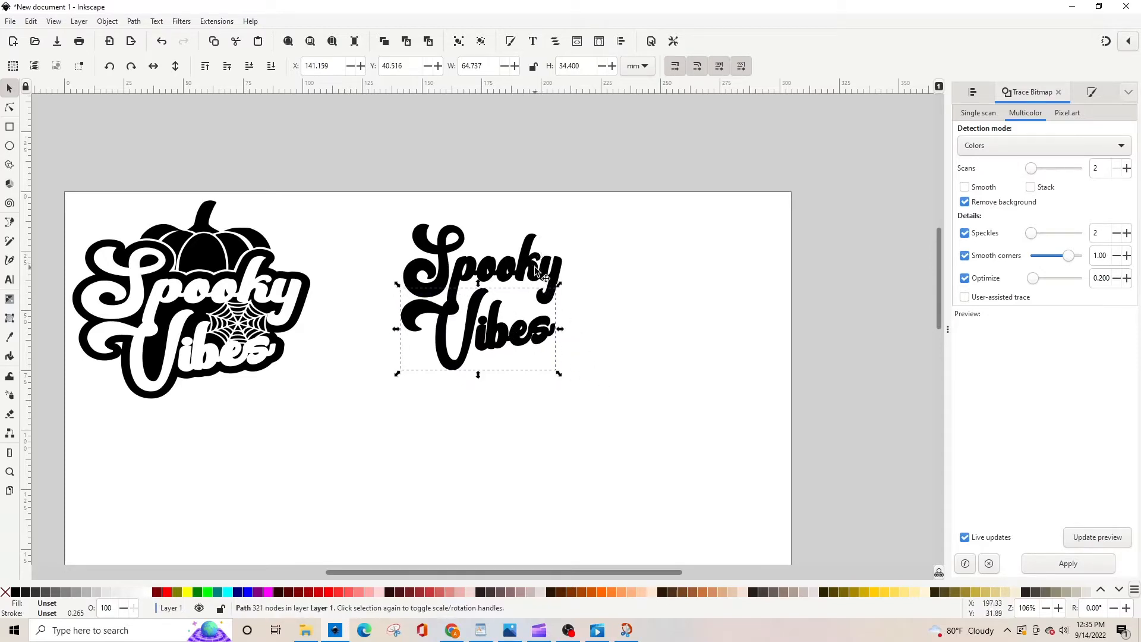
left_click(623, 347)
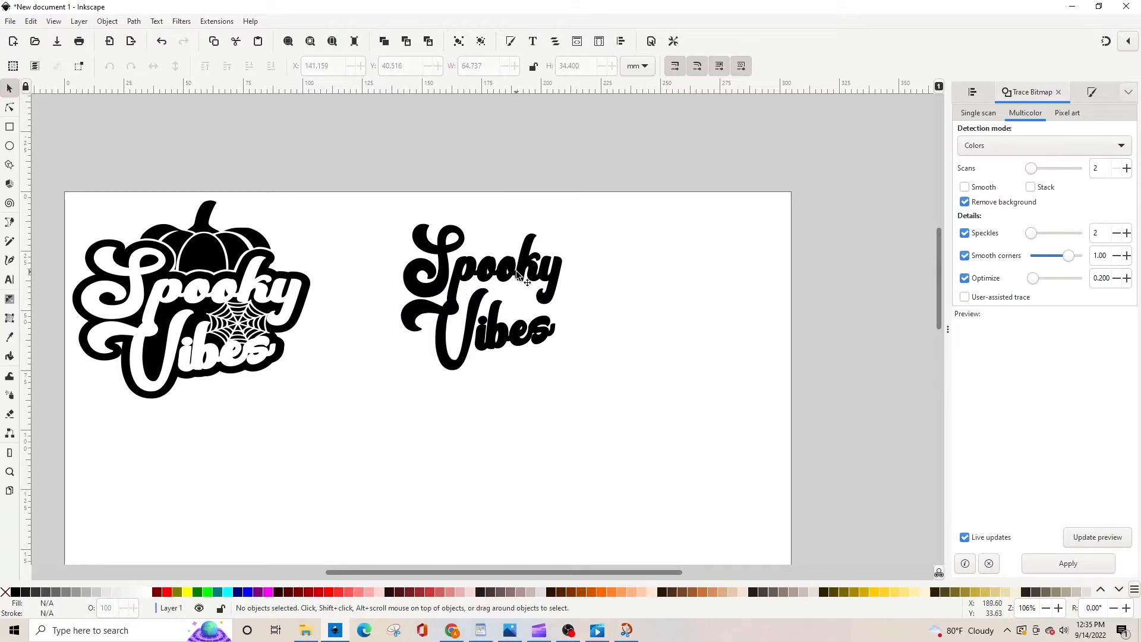
Step: Merge the "Spooky" and "Vibes" paths into a single path with Union
left_click(534, 265)
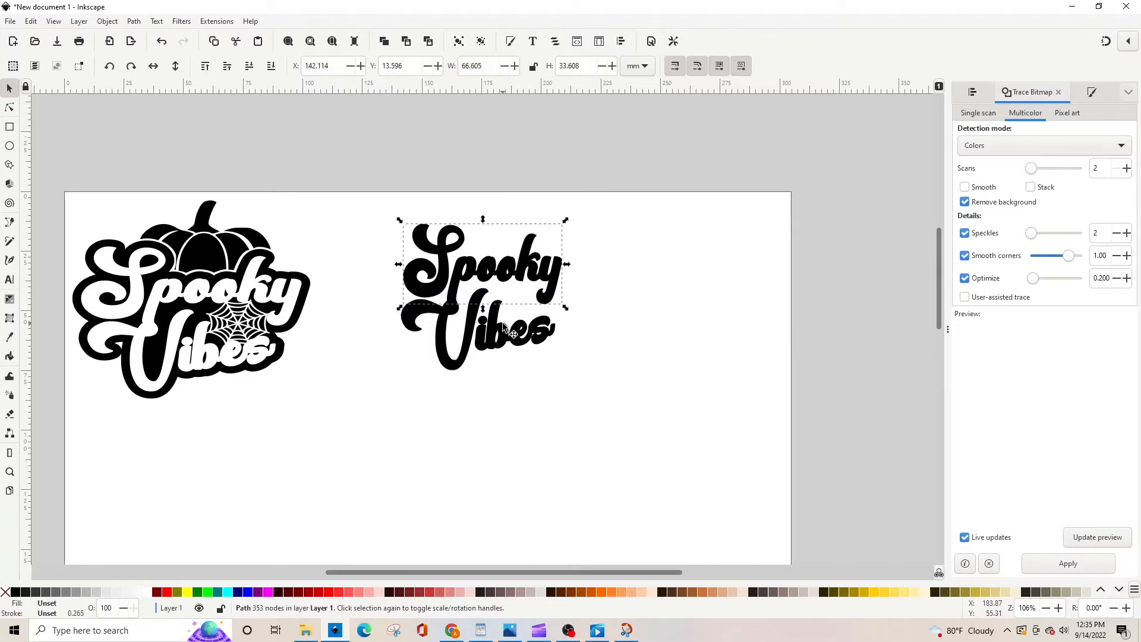
key("shift")
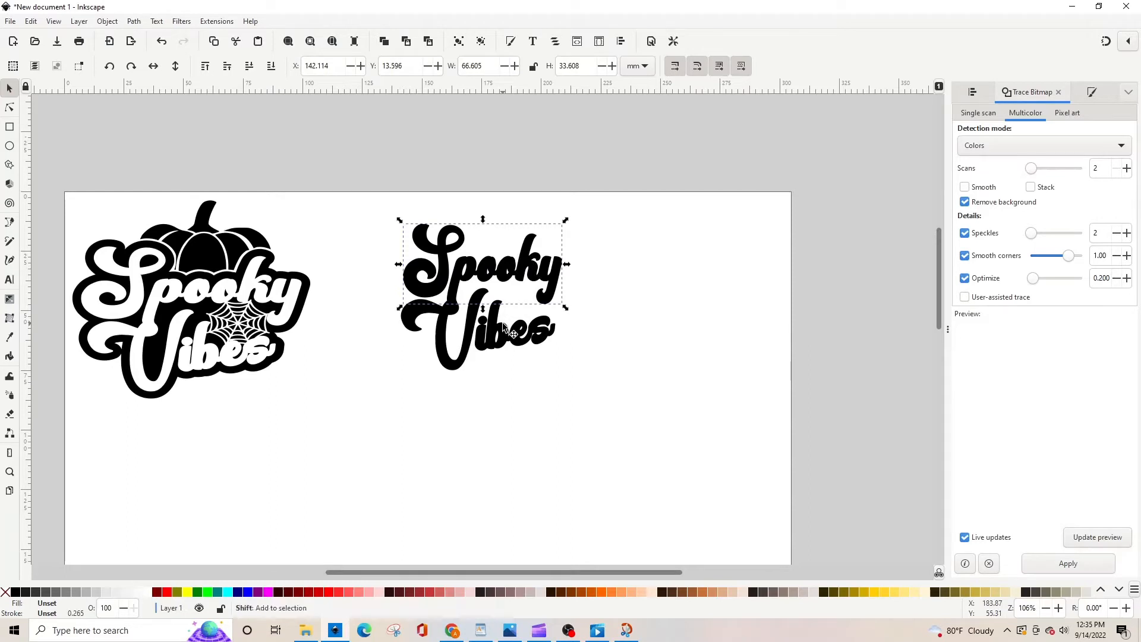
left_click(497, 339, "shift")
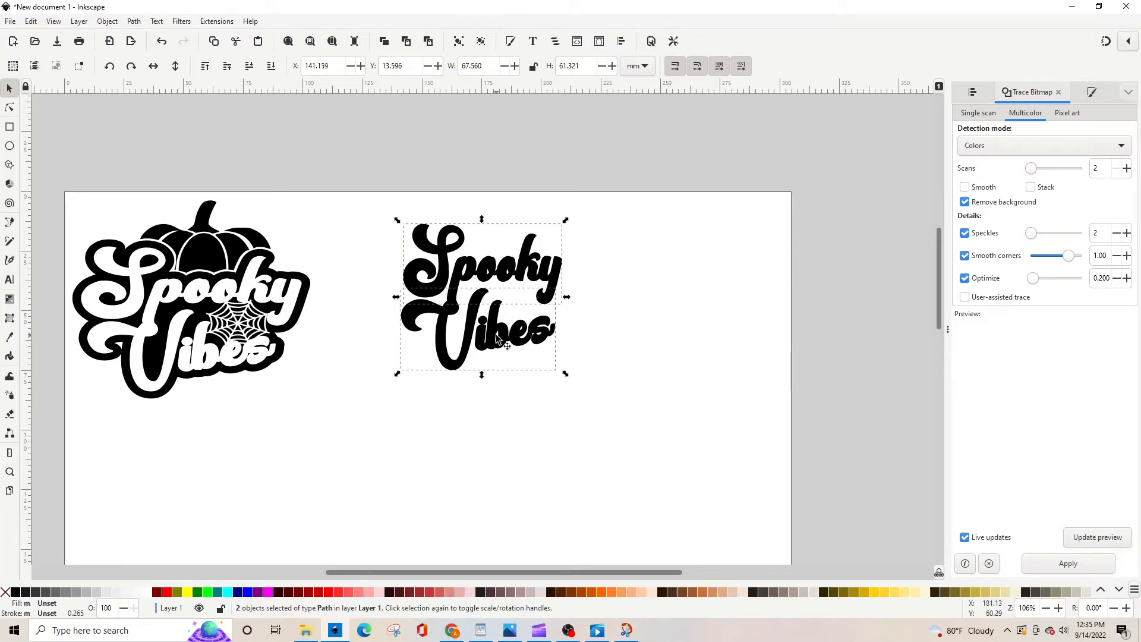
left_click(135, 22)
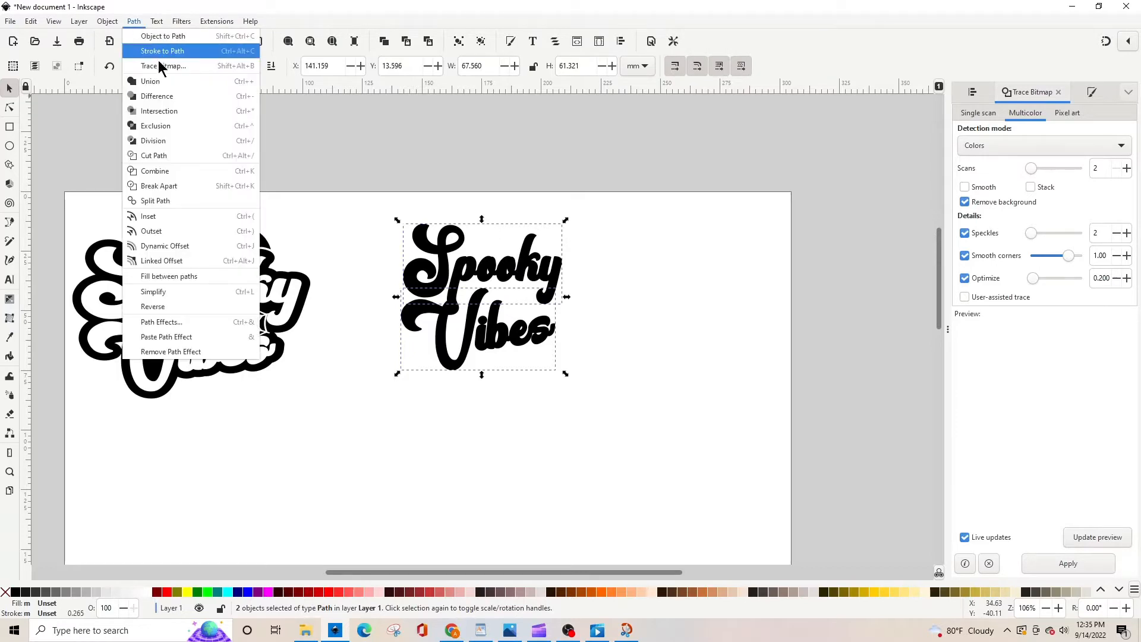
left_click(158, 82)
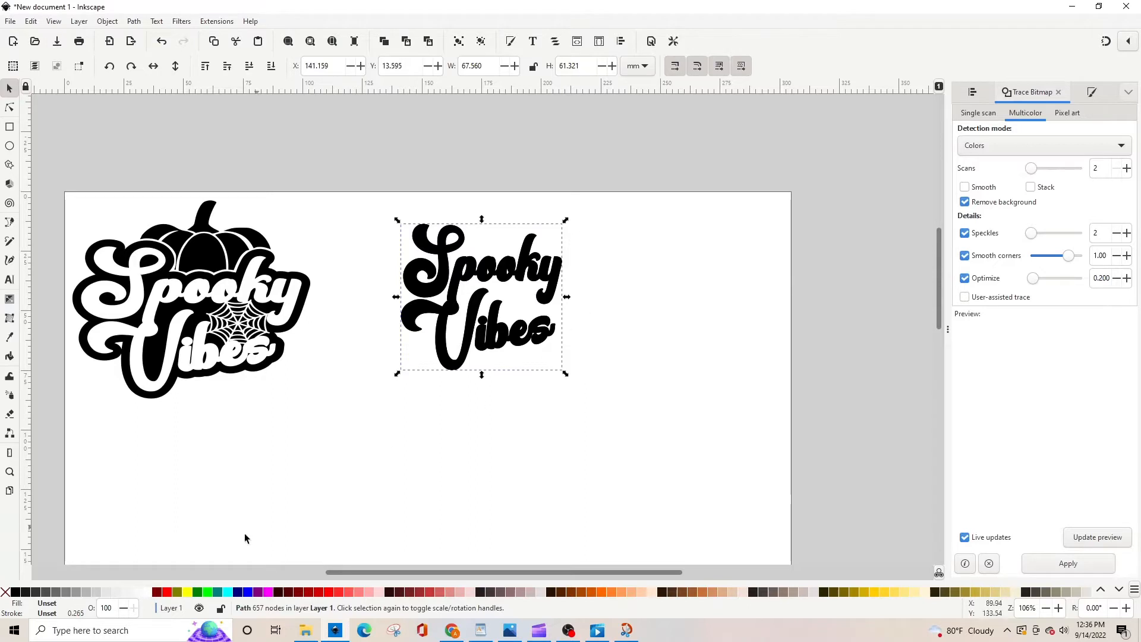
Step: Place a bright green duplicate of the merged lettering behind the black original
left_click(206, 598)
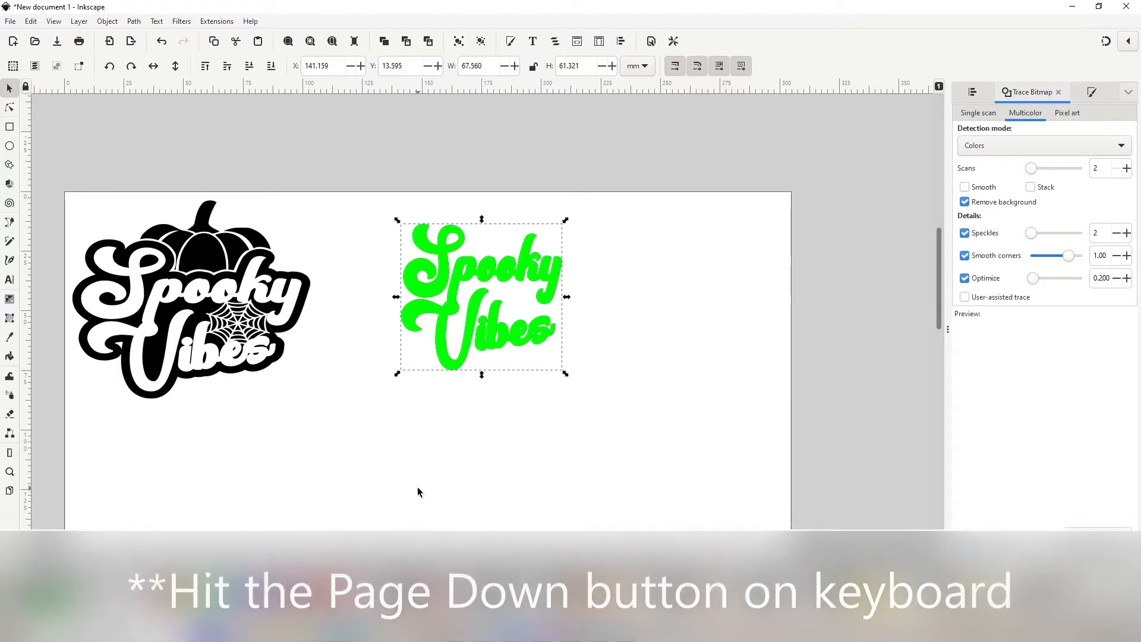
key("Page_Down")
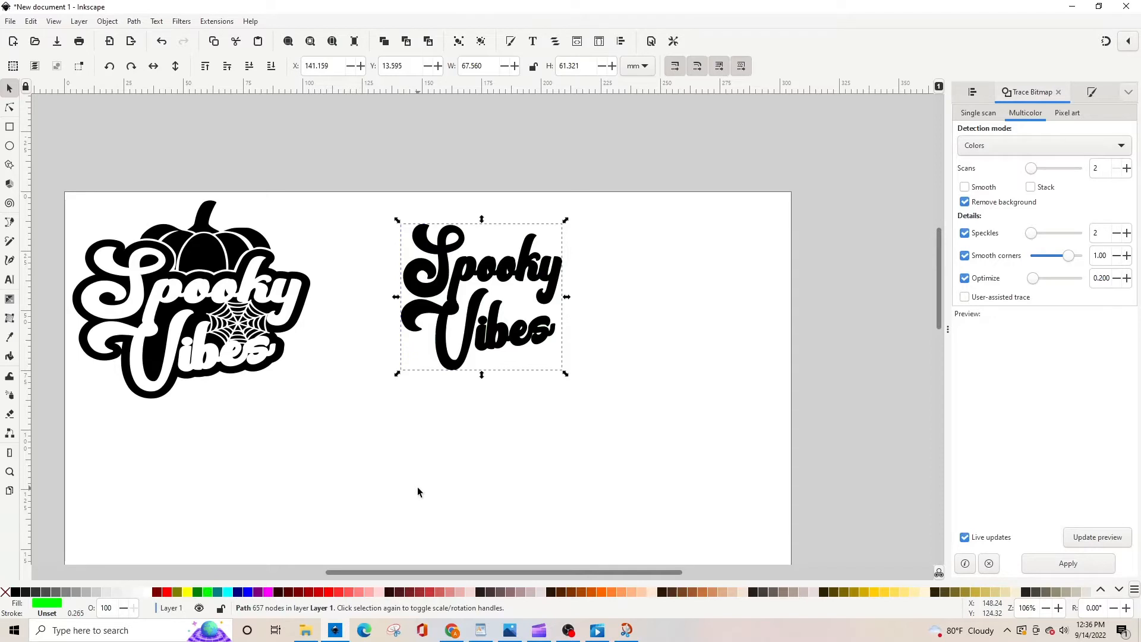
Step: Try to build a border around the lettering by outsetting the green copy repeatedly to about 73.9 mm overall width
key("ctrl+parenright")
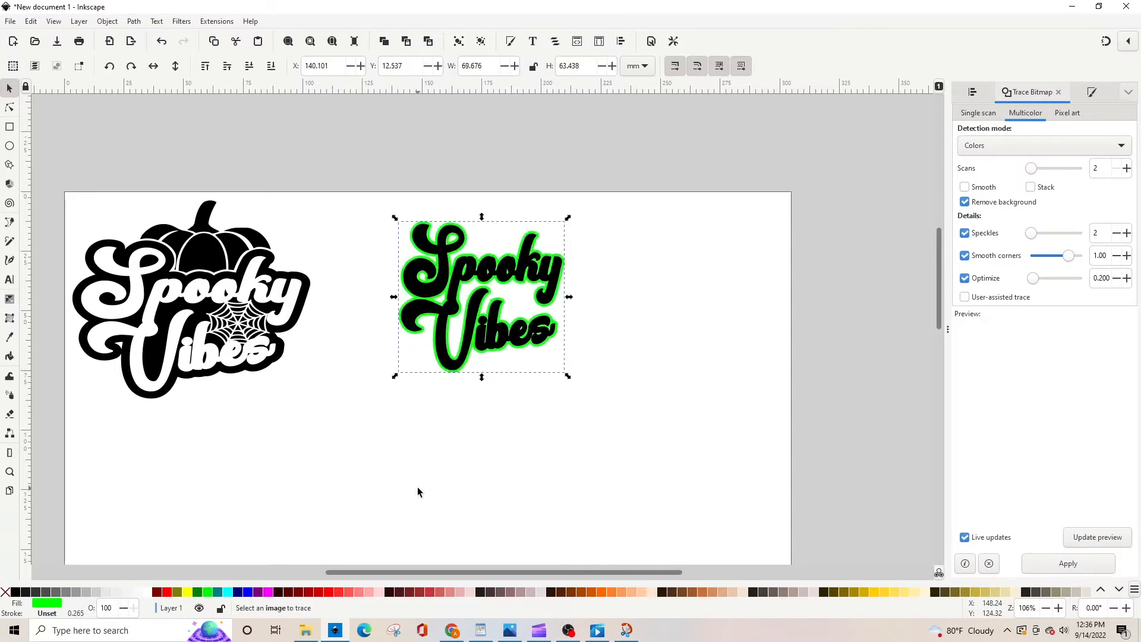
key("ctrl+parenright")
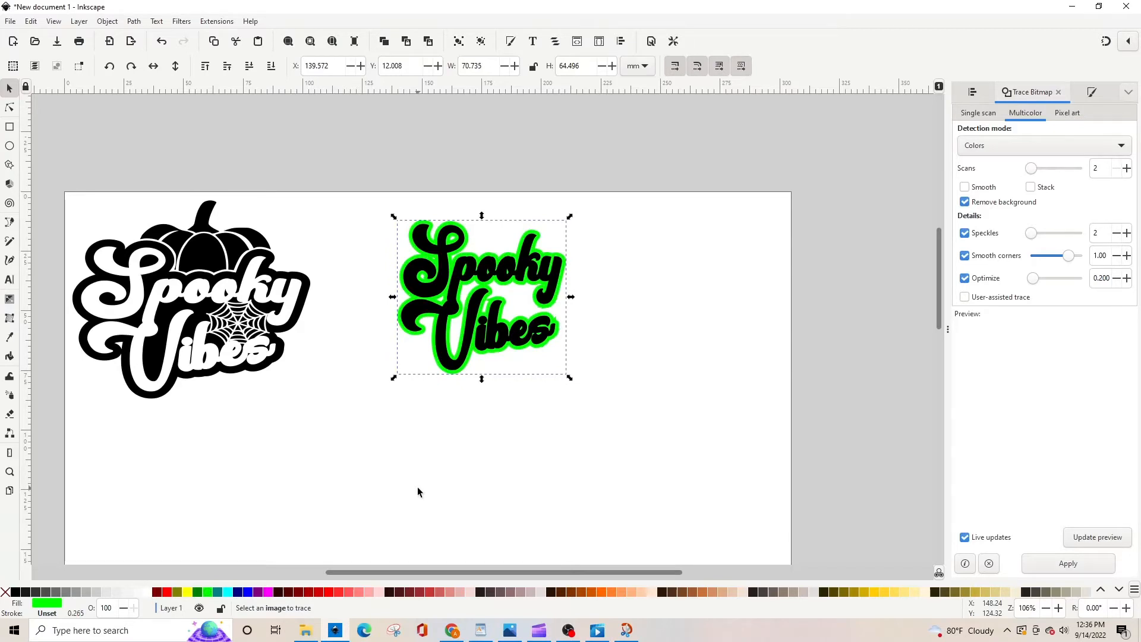
key("ctrl+parenright")
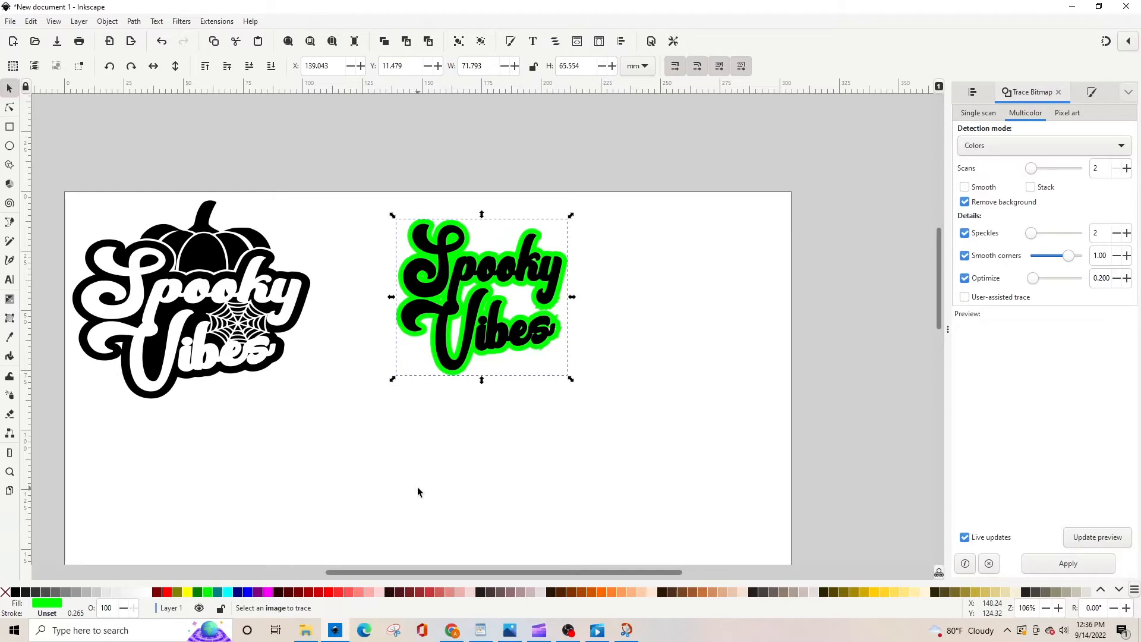
key("ctrl+parenright")
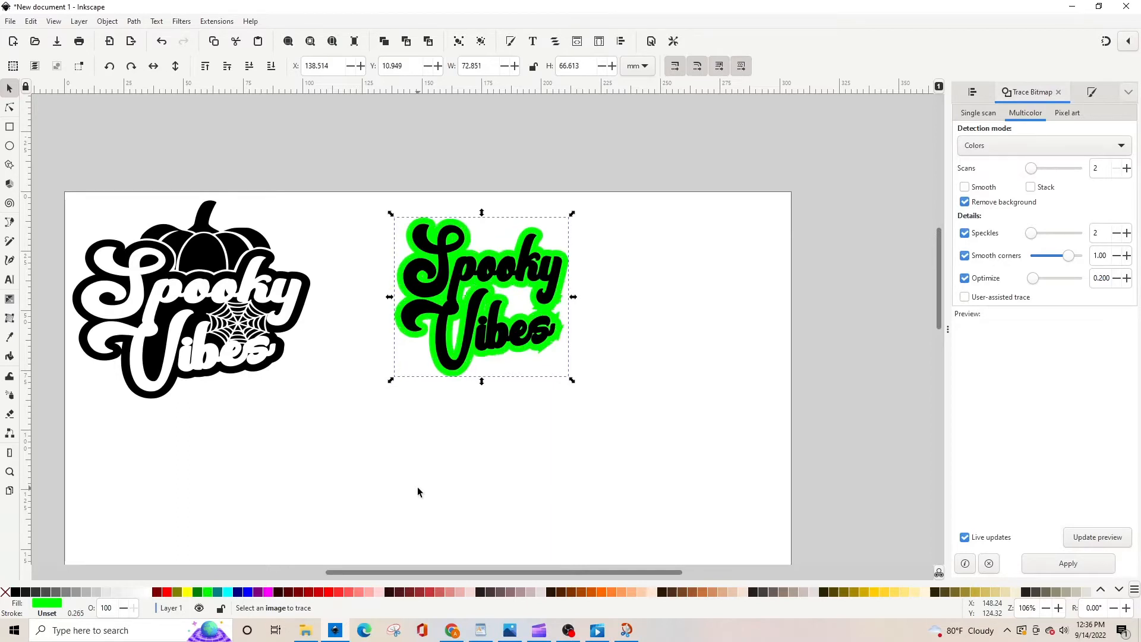
key("ctrl+parenright")
key("3")
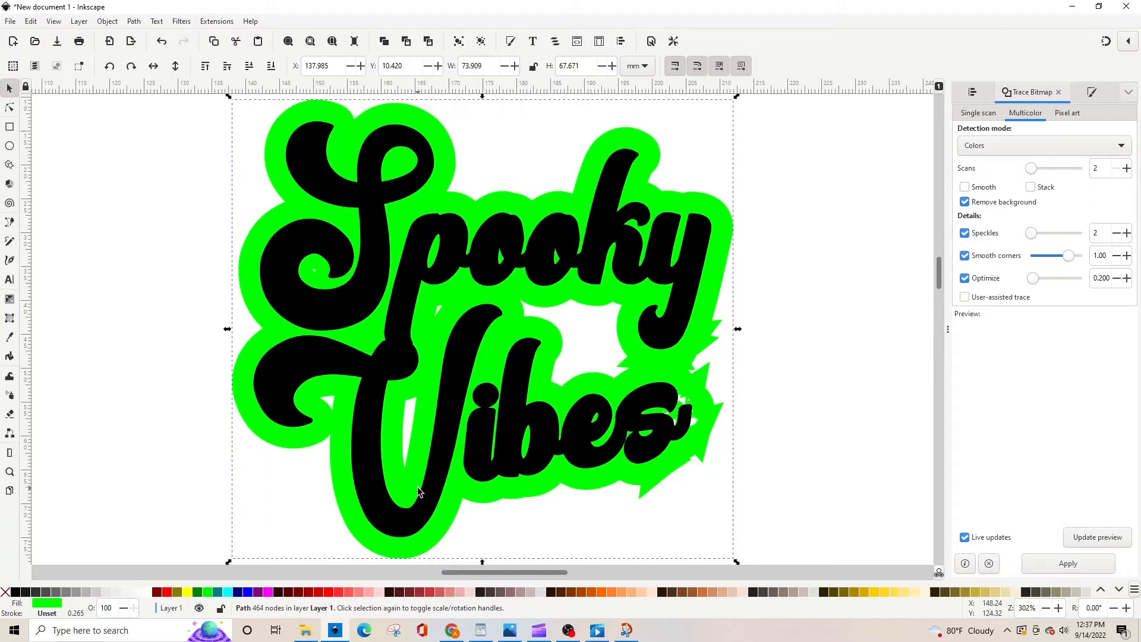
Step: Undo all the outsets applied to the green copy
key("ctrl+z")
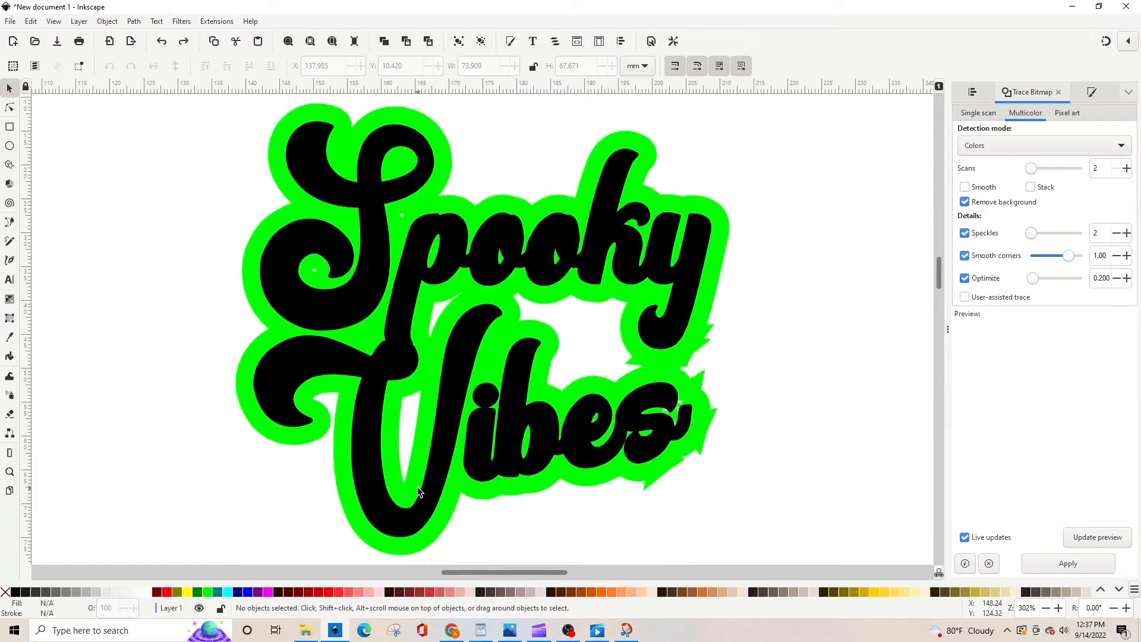
key("ctrl+z")
key("ctrl+z")
key("ctrl+z")
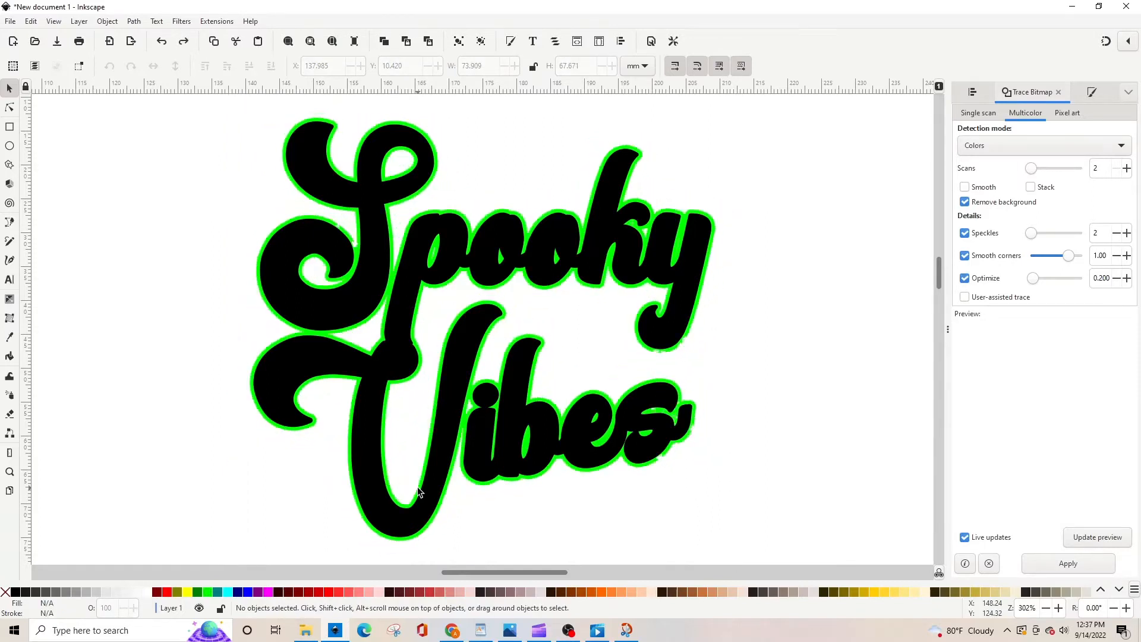
key("ctrl+z")
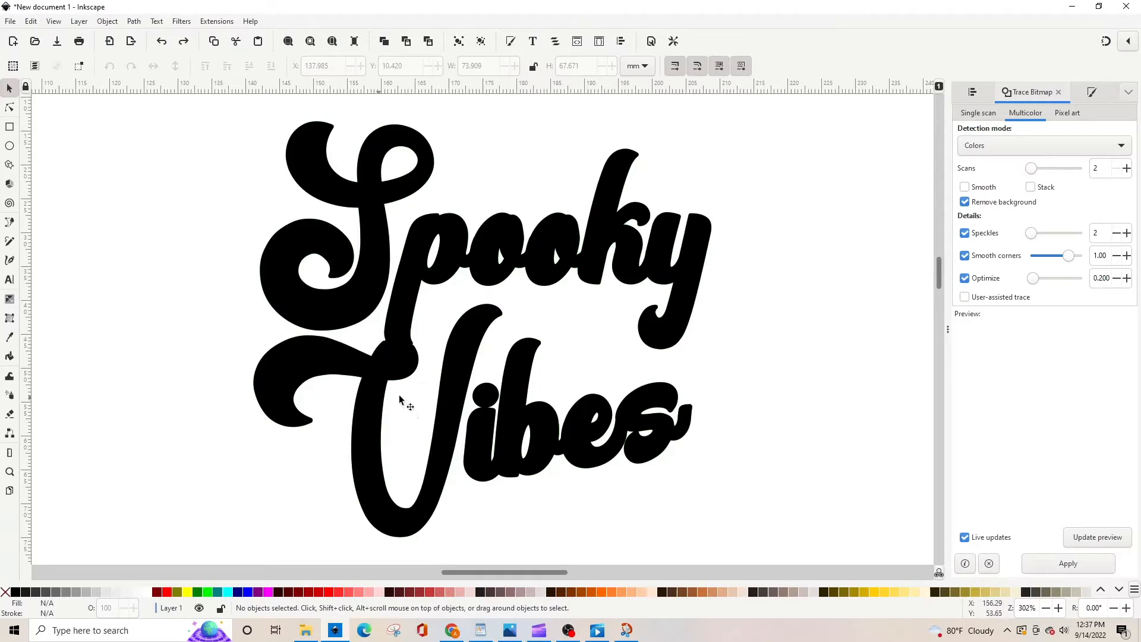
Step: Lower the black lettering behind the green copy
left_click(497, 248)
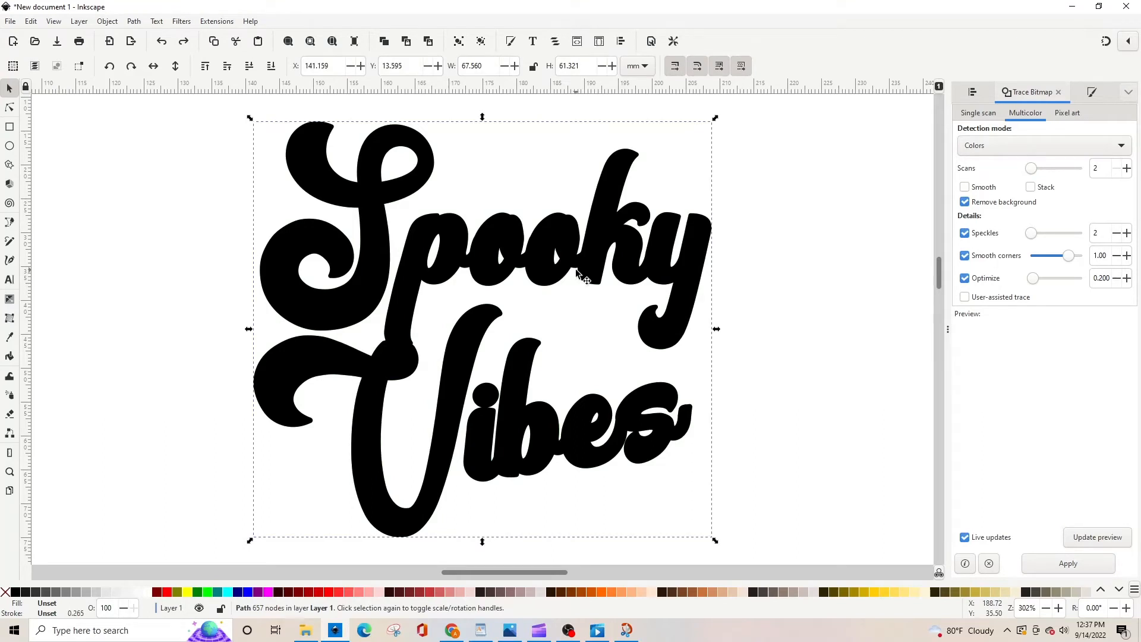
key("Page_Down")
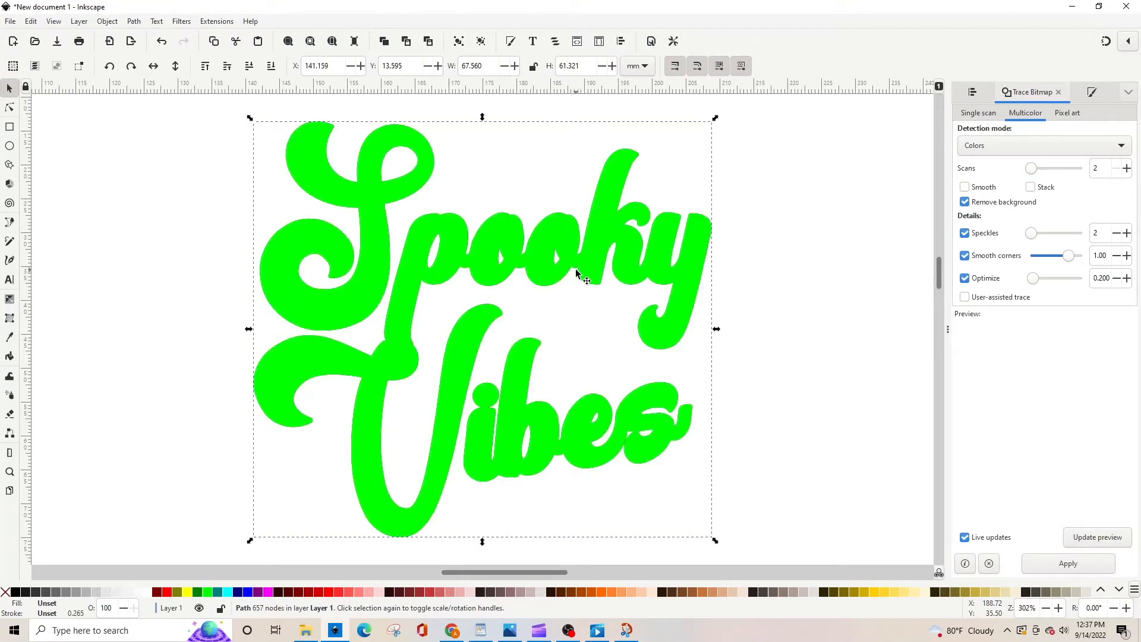
left_click(783, 205)
Step: Expand the green copy with a Dynamic Offset pulled outward about 2.3 mm, and convert it to an editable path with Union
left_click(608, 230)
key("minus")
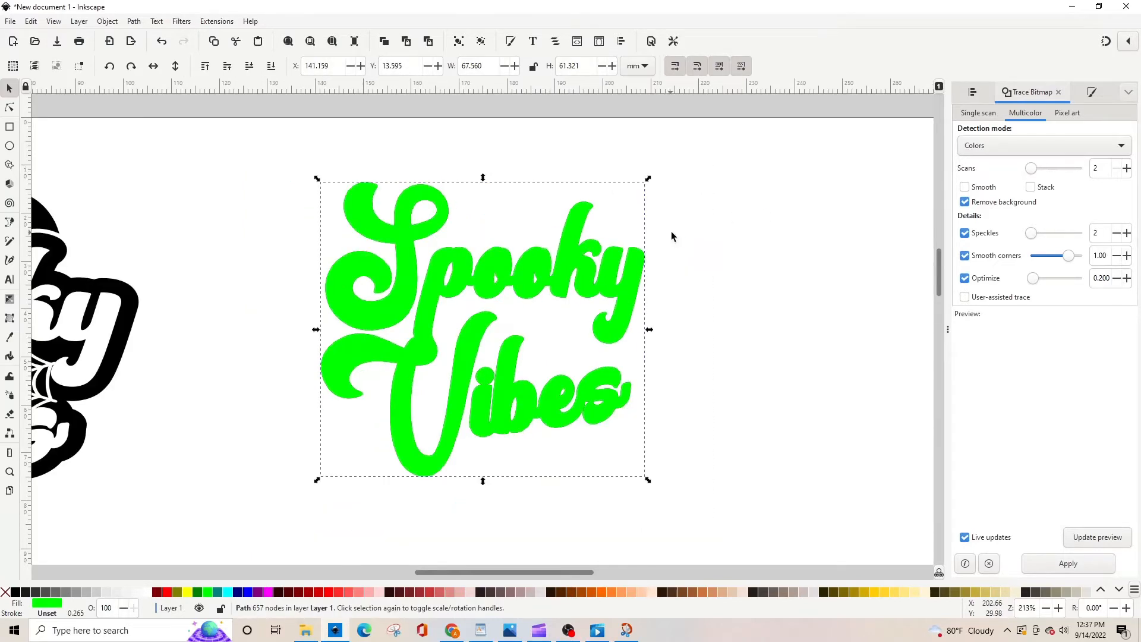
left_click(134, 21)
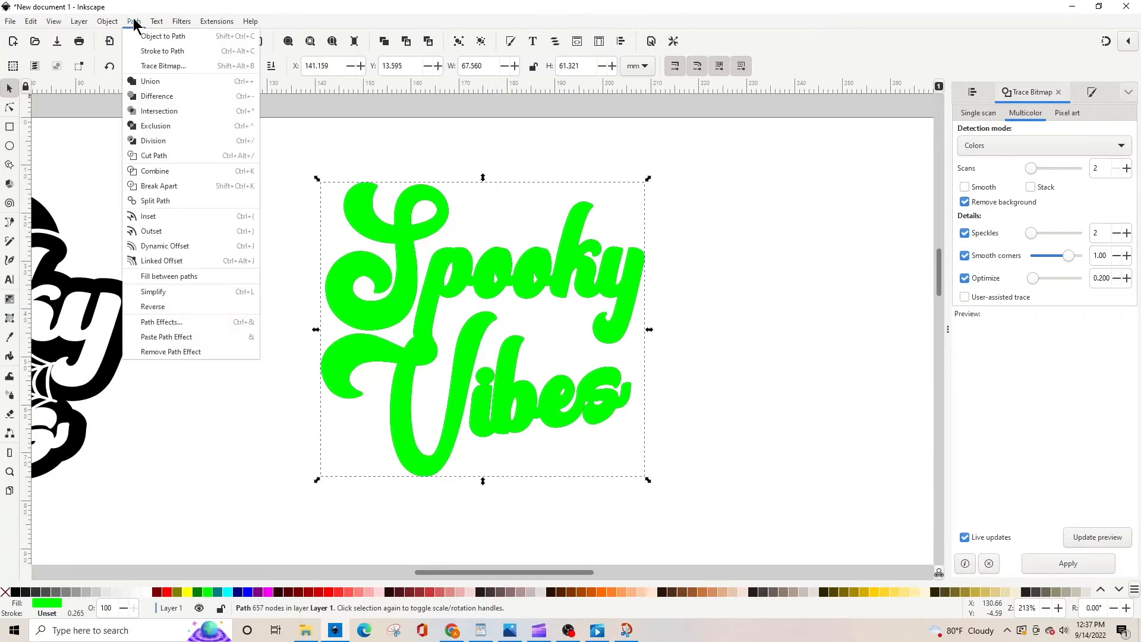
left_click(167, 260)
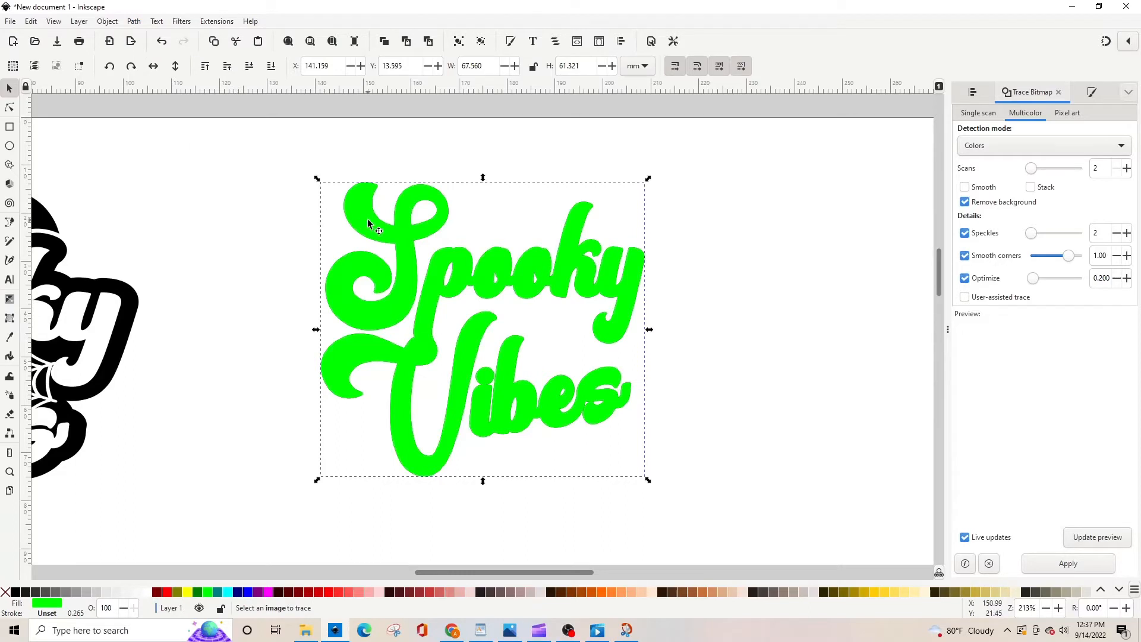
key("n")
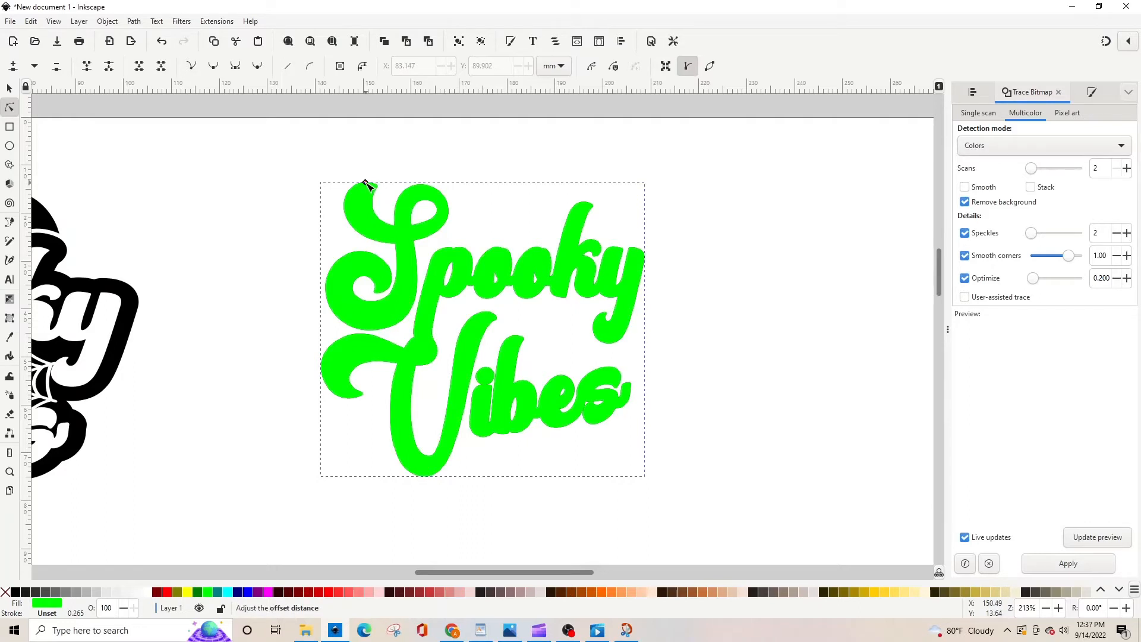
mouse_move(365, 182)
left_mouse_down()
mouse_move(394, 188)
mouse_move(384, 175)
left_mouse_up()
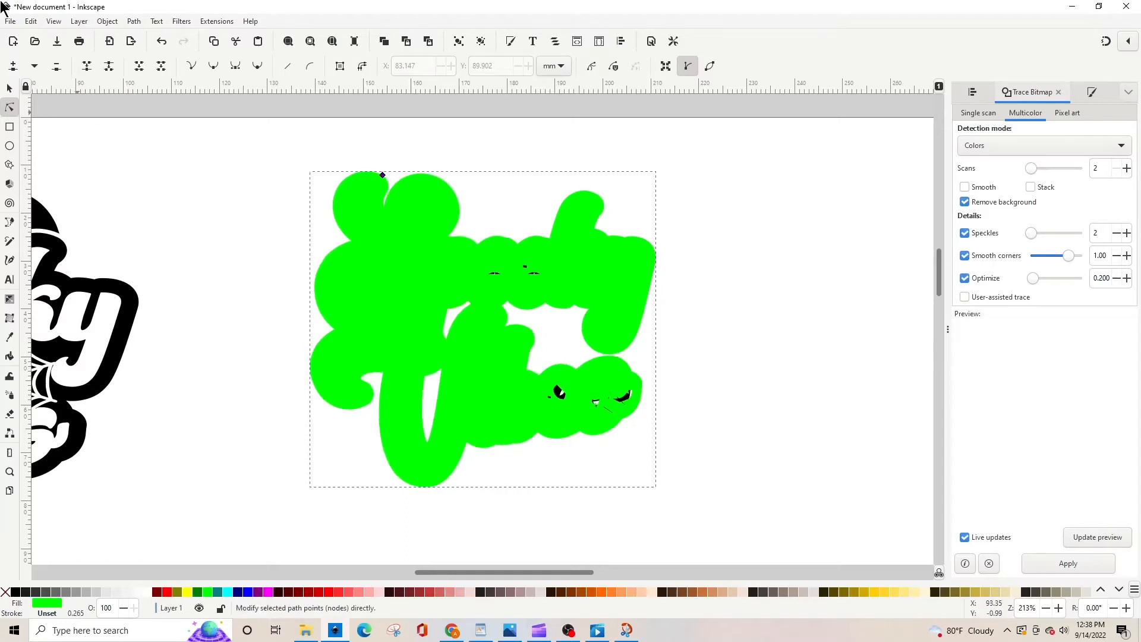
left_click(133, 23)
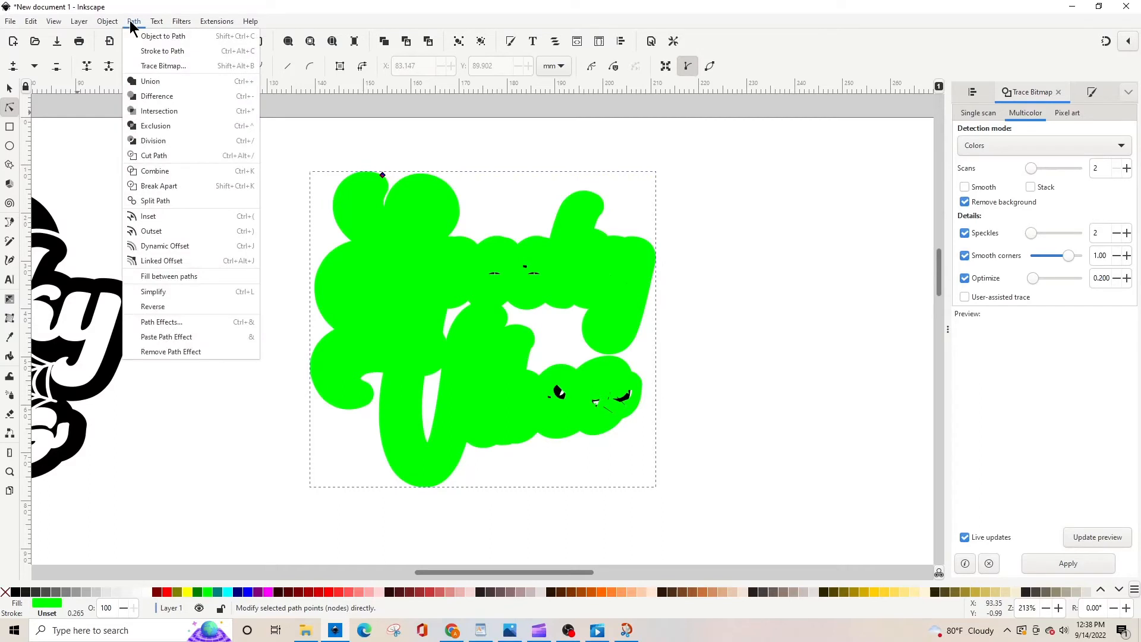
left_click(152, 82)
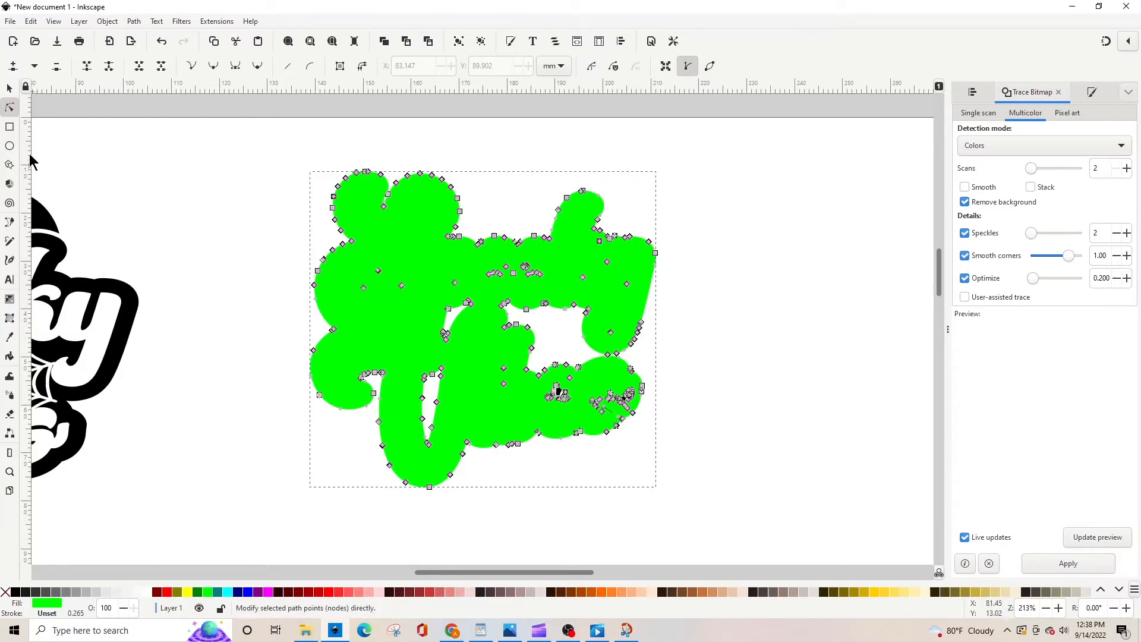
Step: Delete the stray nodes inside the "Spooky" part of the green shape, from the S across to the y
left_click_drag(348, 257, 382, 272)
left_click_drag(382, 272, 423, 326)
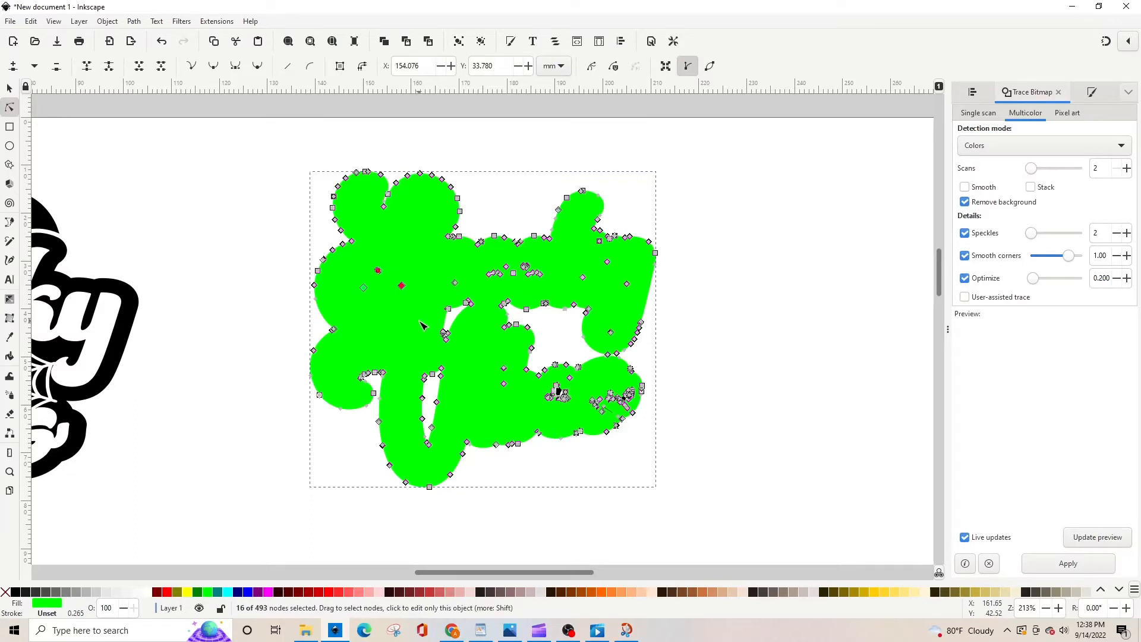
key("Delete")
left_click_drag(418, 266, 494, 299)
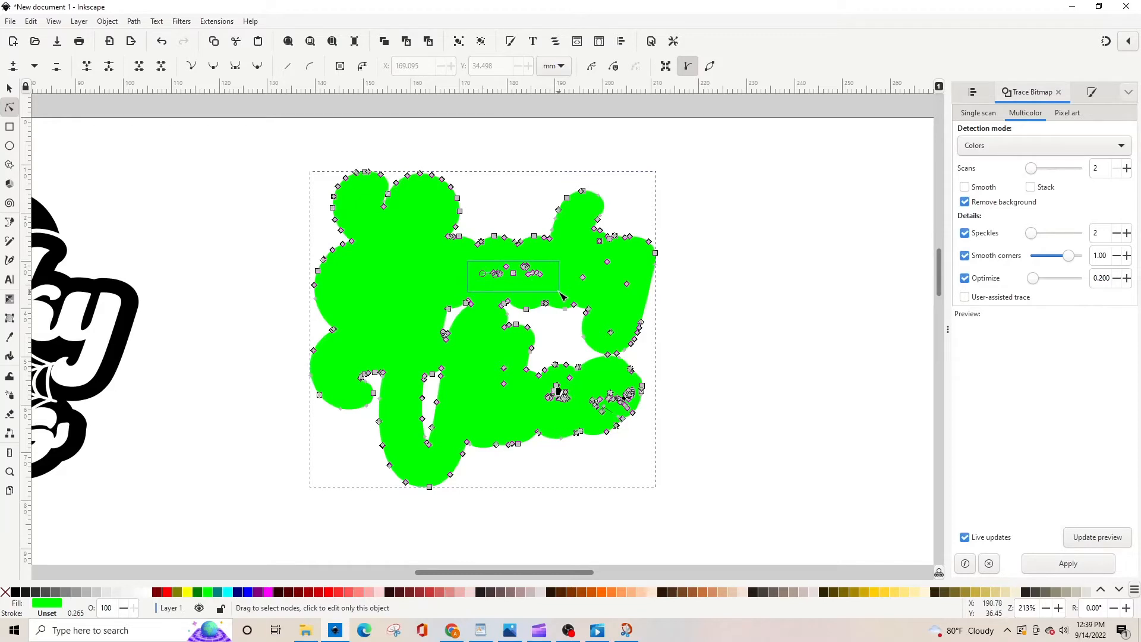
key("Delete")
left_click_drag(571, 251, 631, 300)
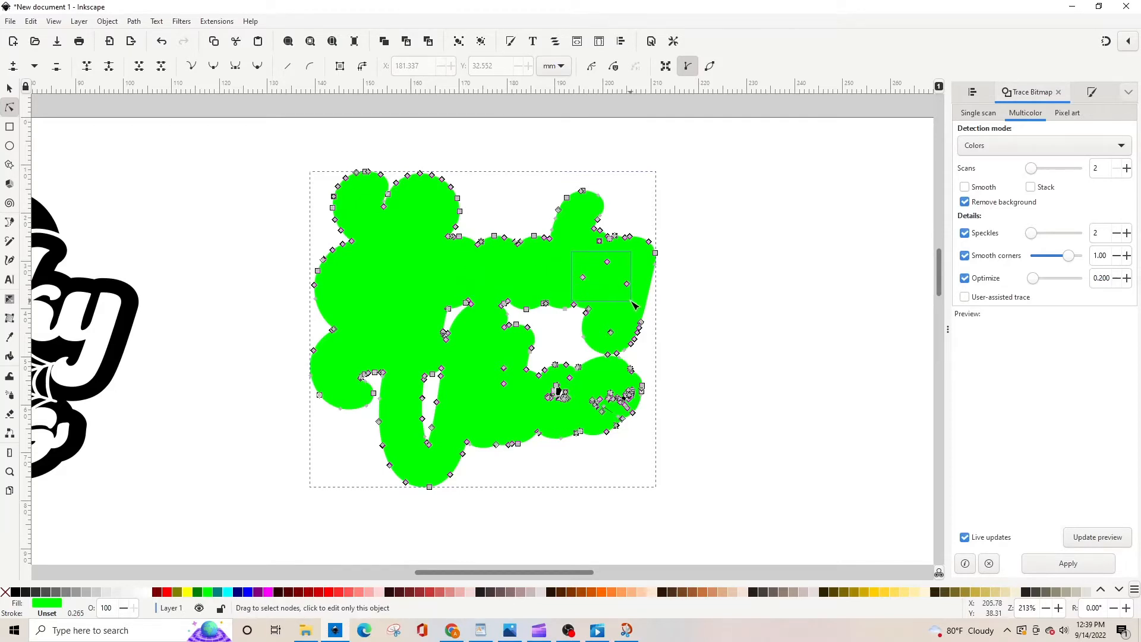
key("Delete")
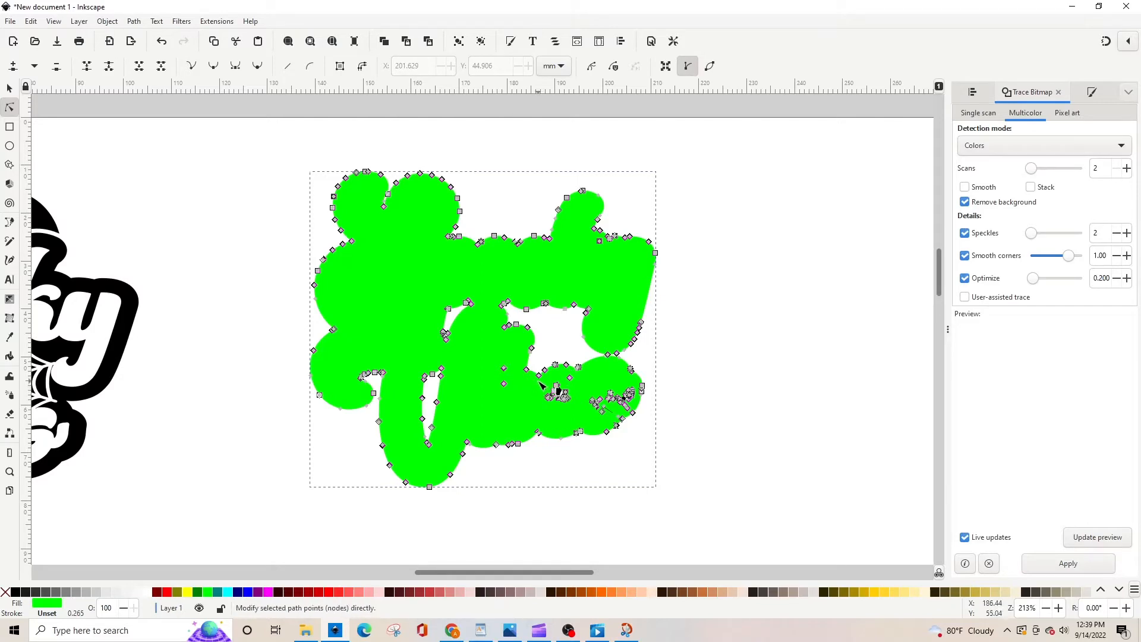
Step: Delete the stray node clusters inside the "Vibes" part of the green shape, leaving its interior solid
left_click_drag(538, 381, 578, 412)
key("Delete")
left_click_drag(564, 372, 621, 420)
left_click(574, 392)
key("Delete")
key("Delete")
key("Delete")
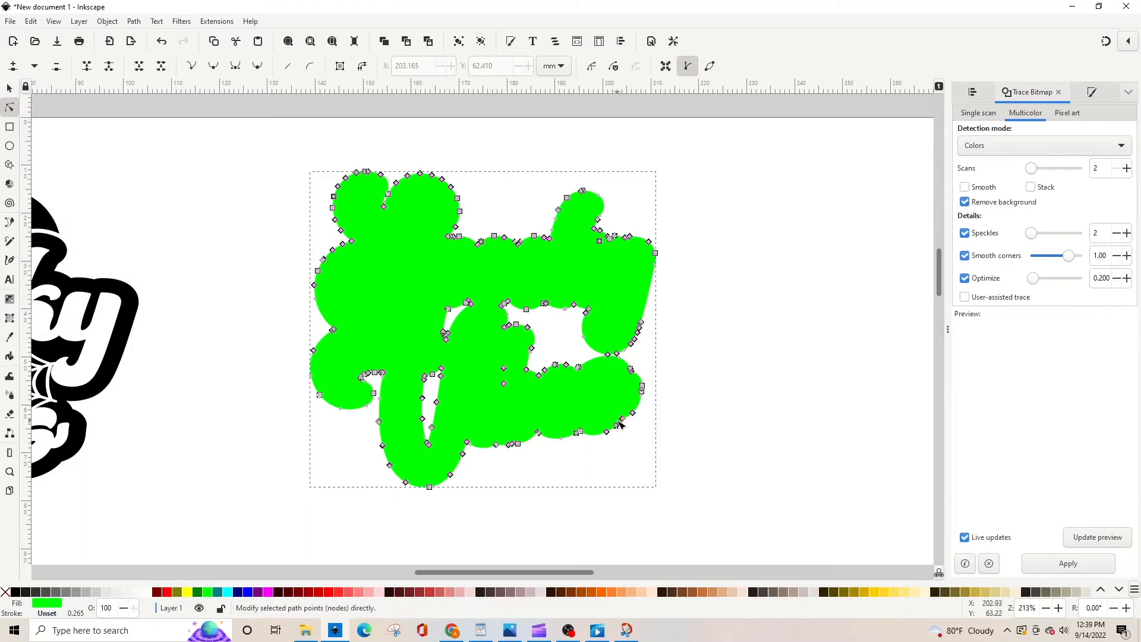
left_click_drag(497, 358, 517, 390)
key("Delete")
left_click(9, 91)
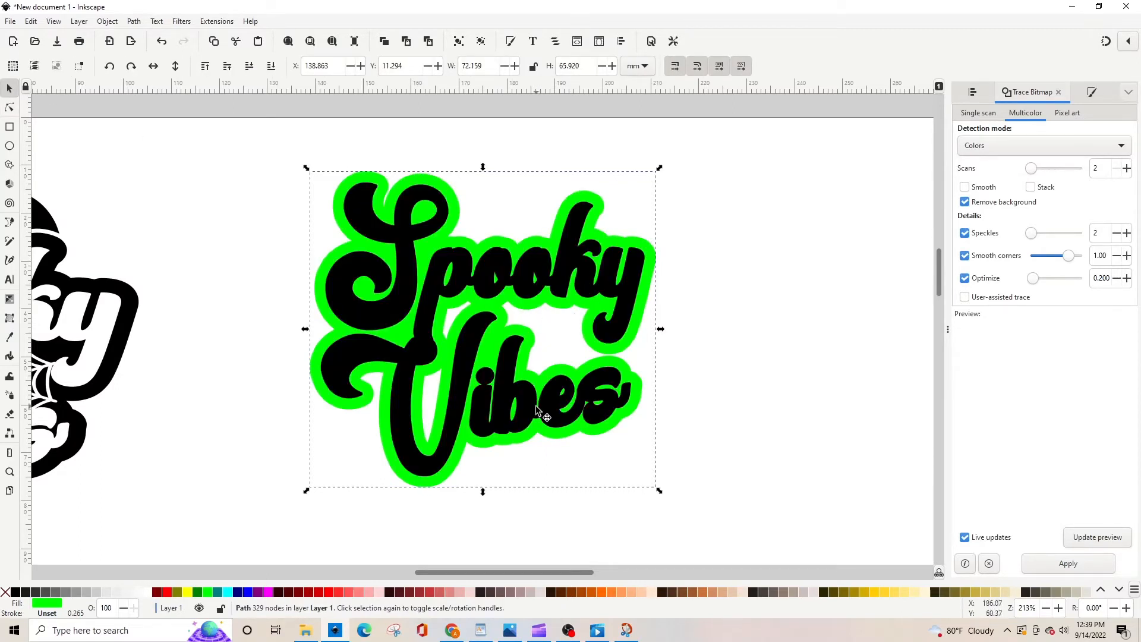
Step: Expand the green background with a Dynamic Offset pulled outward to about 72.9 mm overall width, and convert it to an editable path with Union
scroll(537, 410, "left", 8)
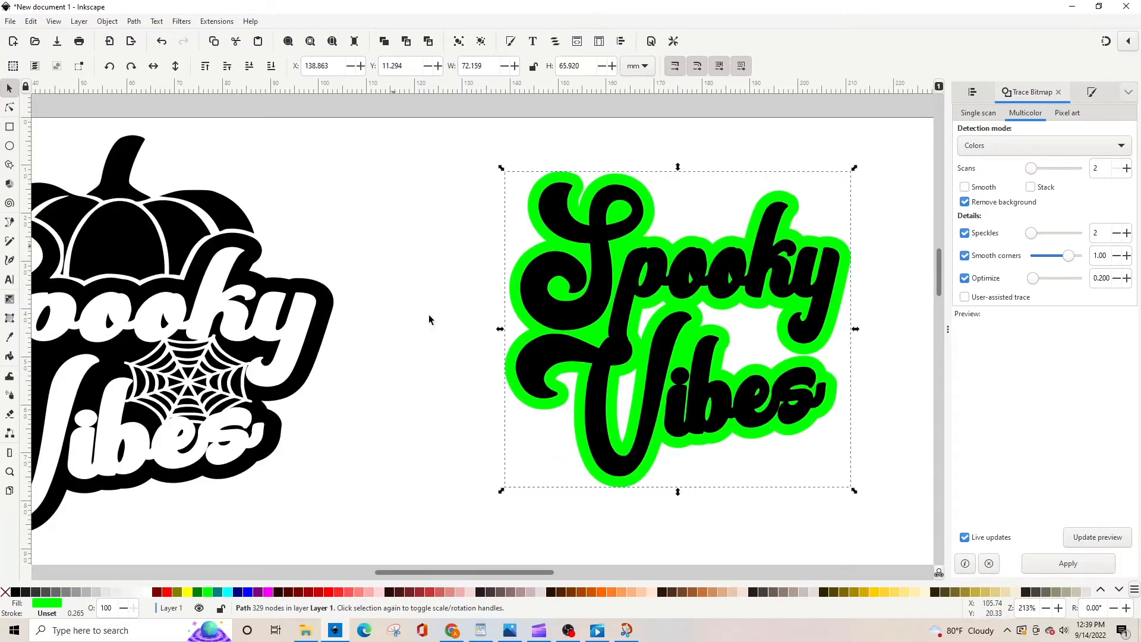
left_click(600, 182)
left_click(558, 178)
left_click(134, 22)
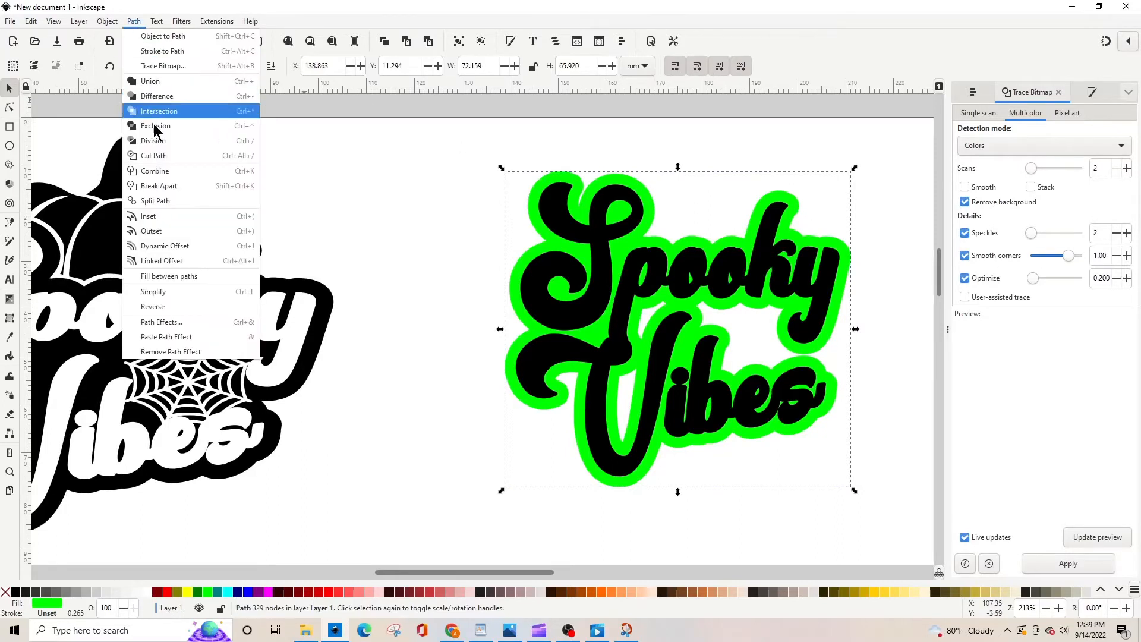
left_click(155, 200)
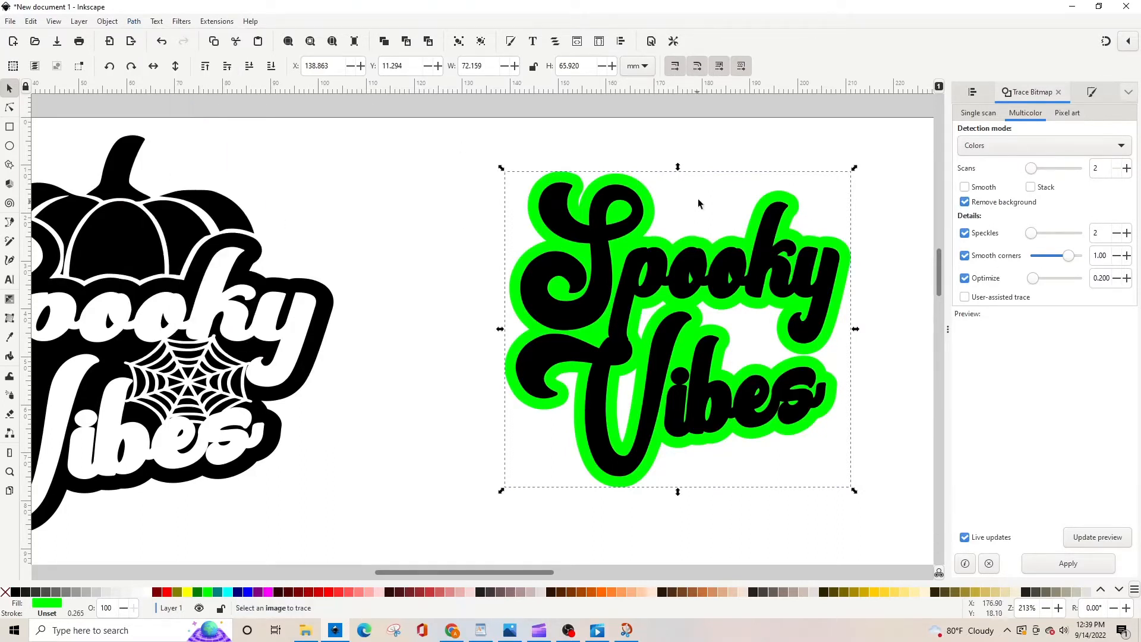
key("n")
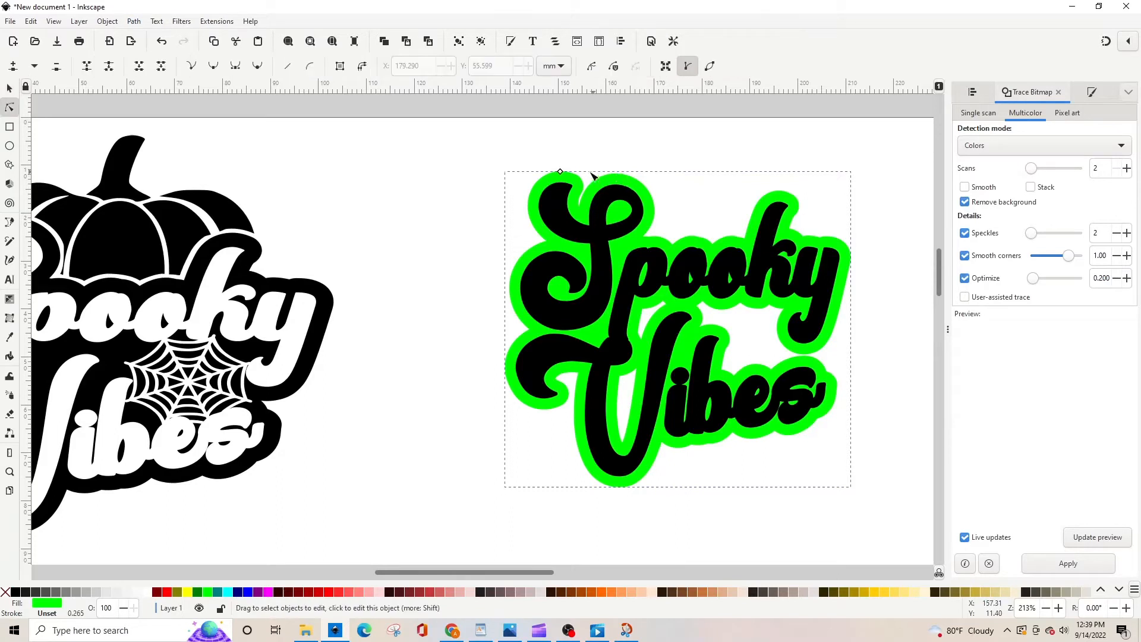
left_click_drag(562, 171, 565, 171)
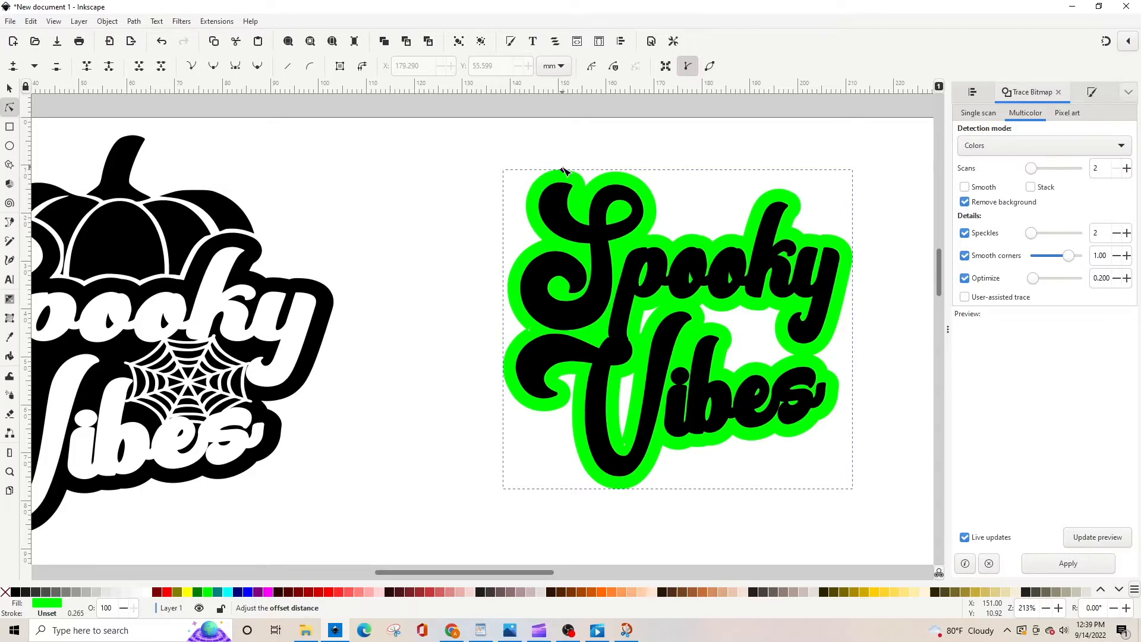
left_click(131, 22)
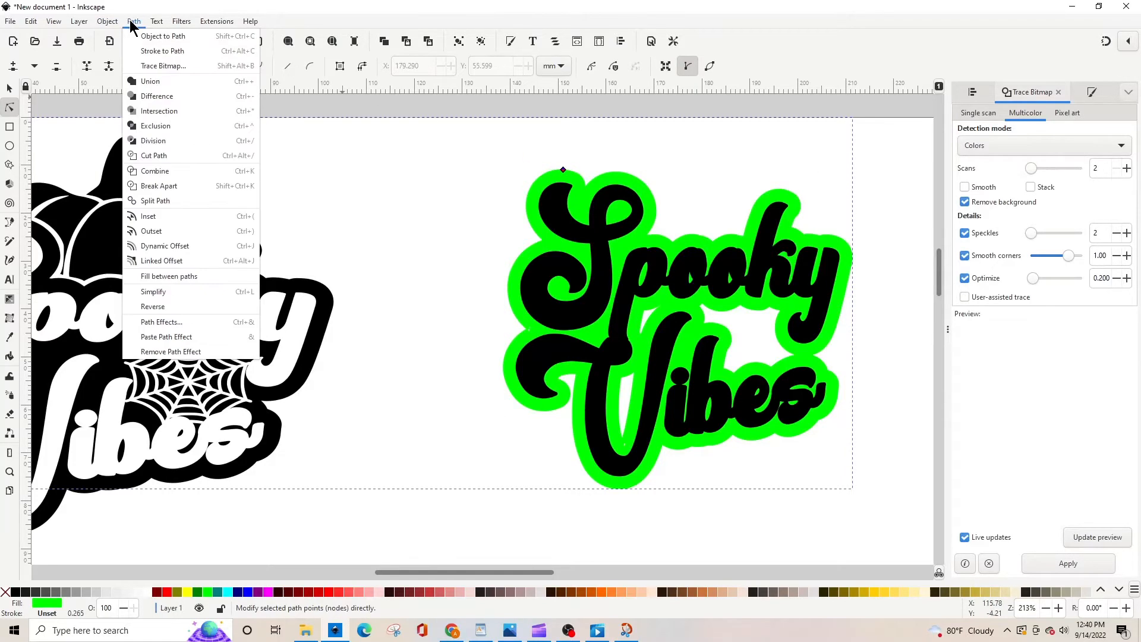
left_click(149, 81)
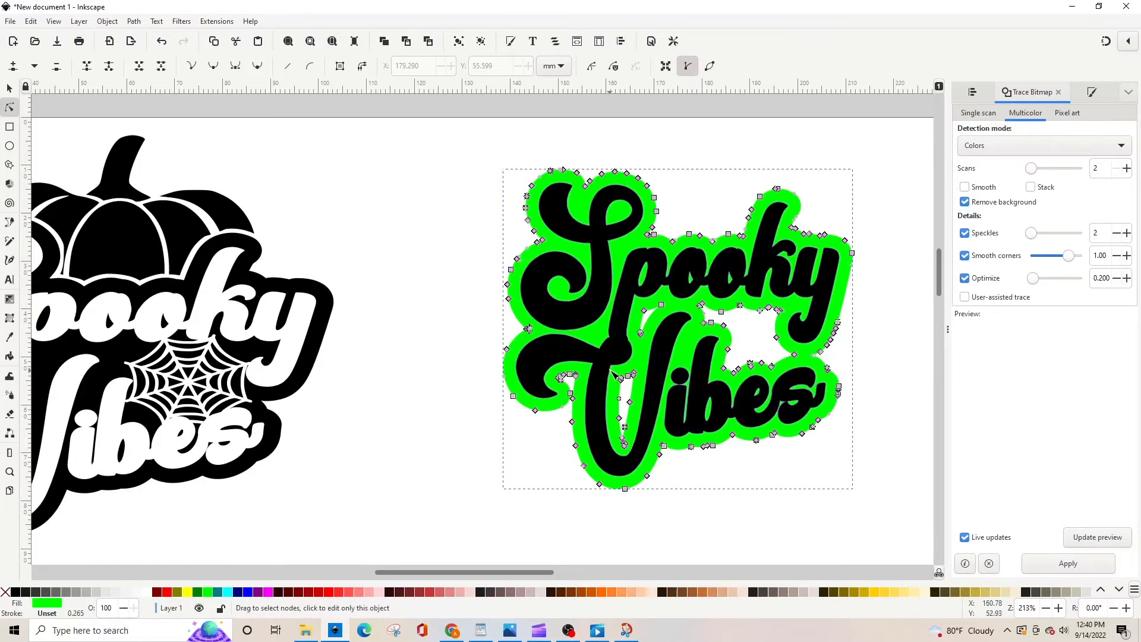
Step: Delete the nodes around the gaps inside the V and between the two words to fill them in green
left_click_drag(631, 408, 649, 456)
key("Delete")
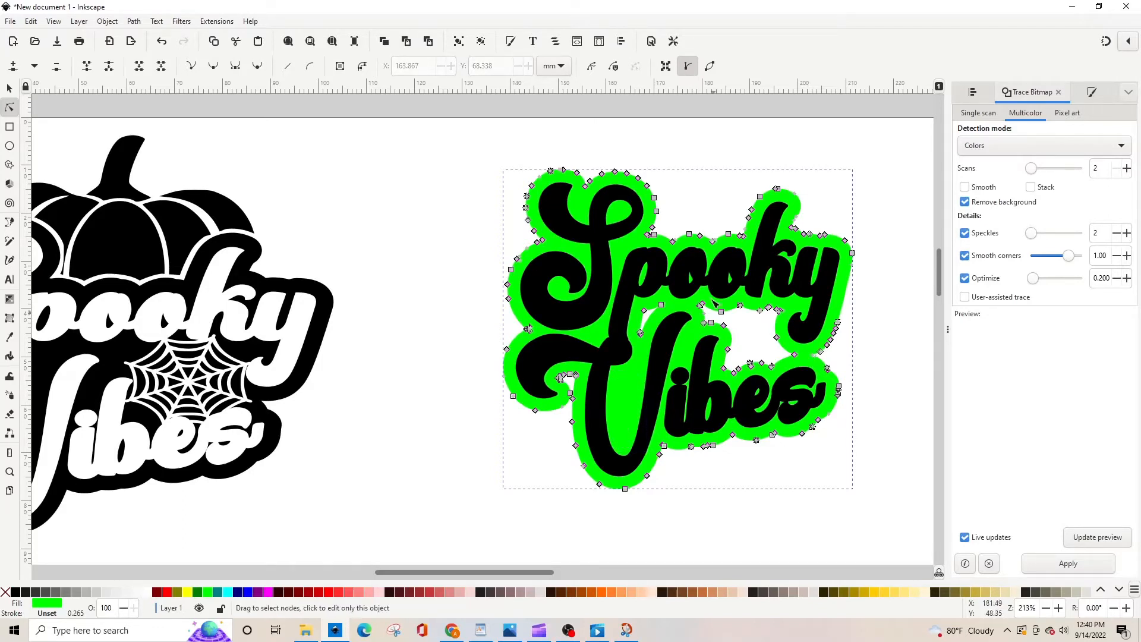
left_click_drag(636, 300, 677, 354)
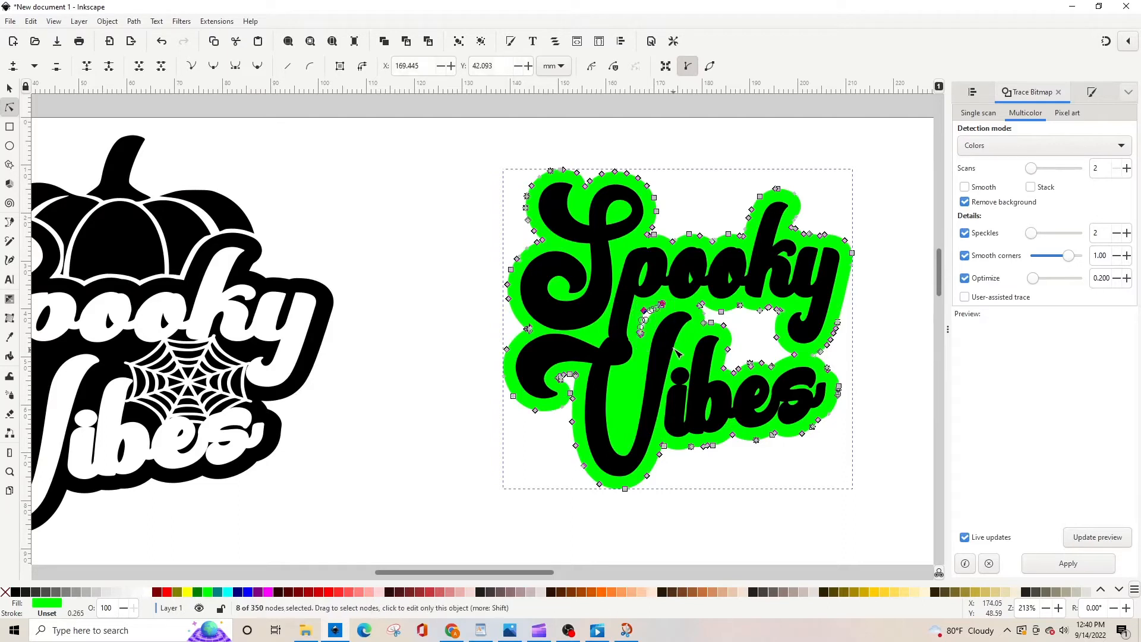
key("Delete")
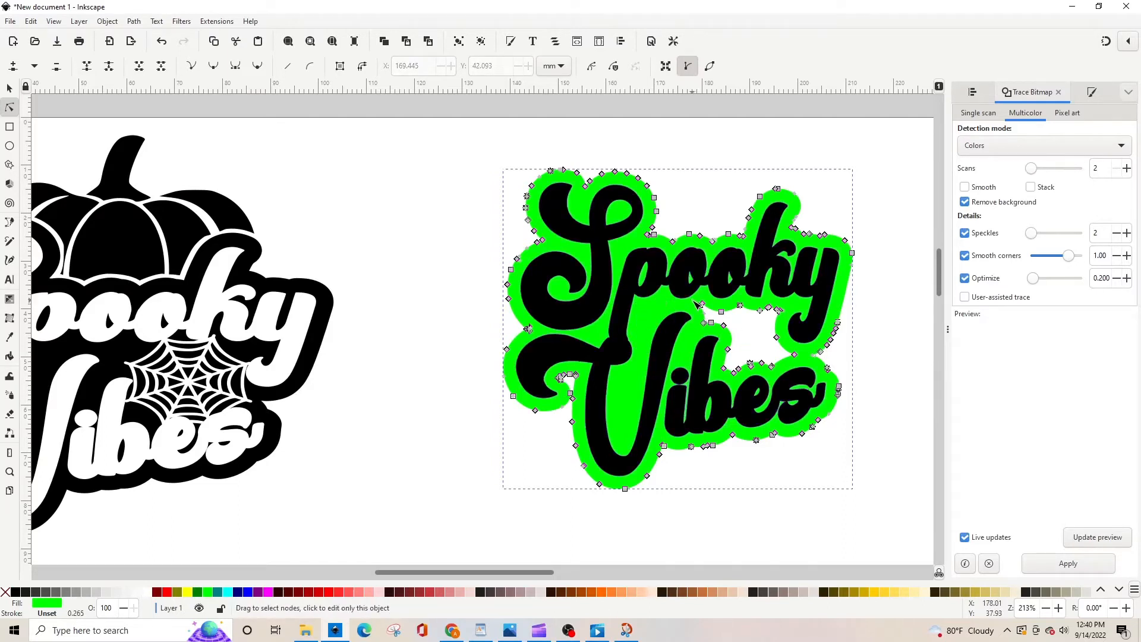
left_click_drag(729, 343, 803, 380)
key("Delete")
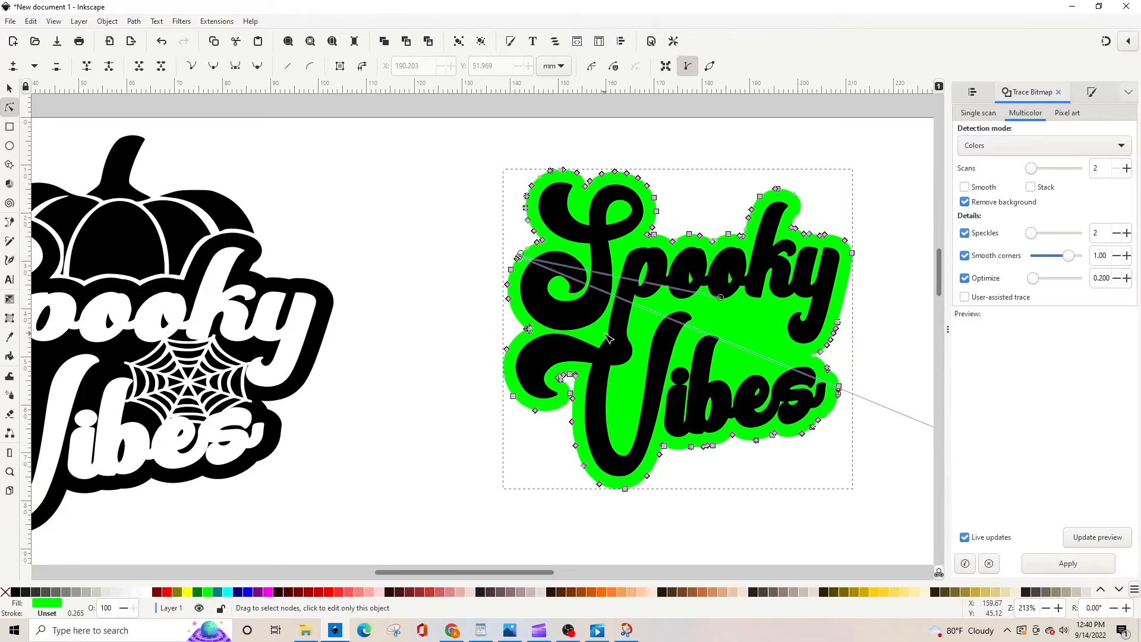
Step: Pull the two long stray node handles back to their node on the green outline's left edge beside the S
key("minus")
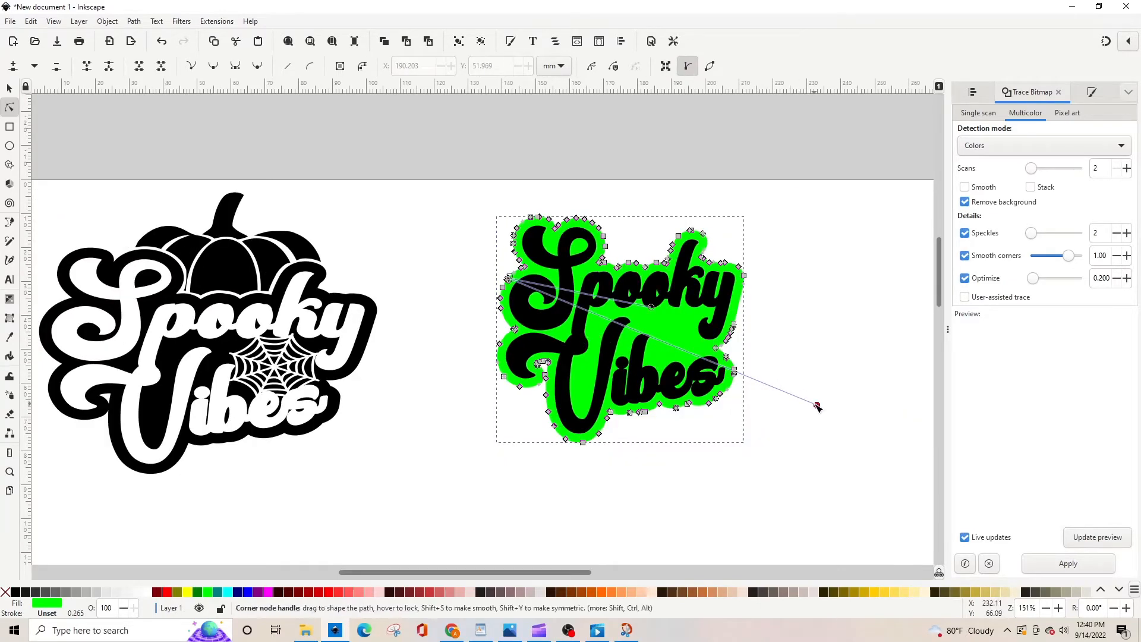
left_click_drag(817, 403, 510, 280)
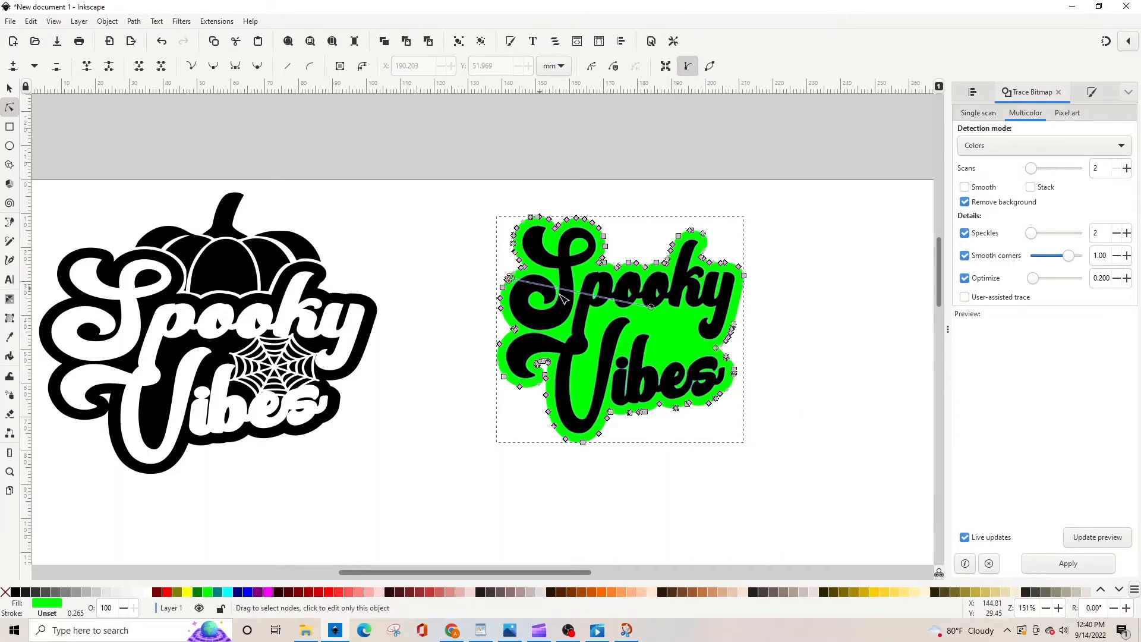
left_click_drag(652, 309, 512, 281)
Step: Delete the extra nodes around the small white notch beside the S to smooth the green outline's left curve
scroll(519, 299, "up", 5)
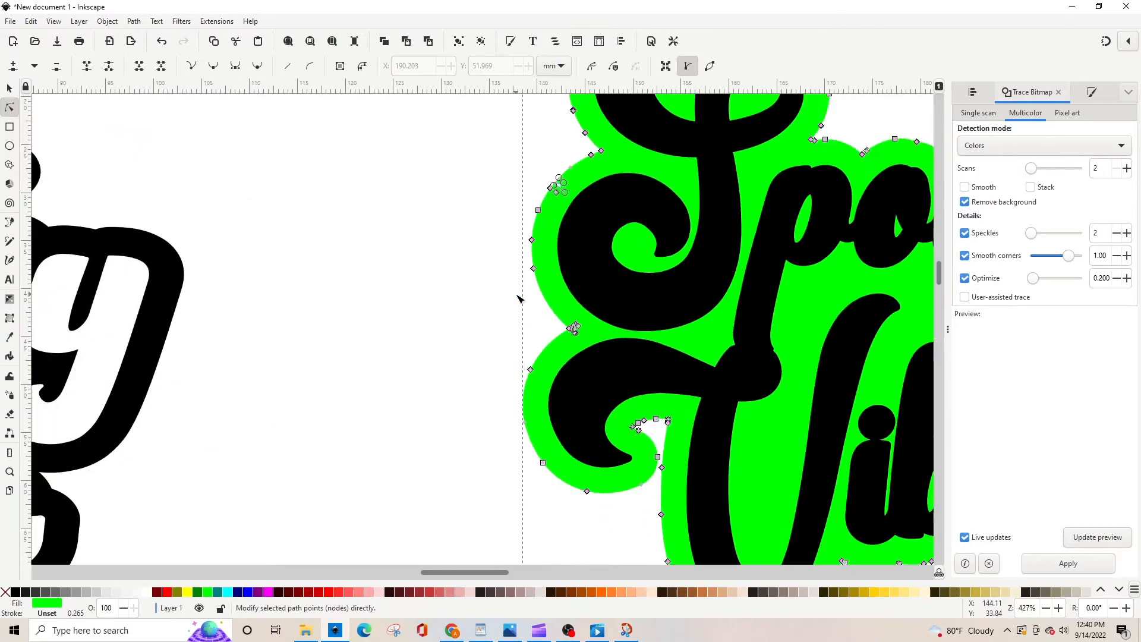
key("plus")
key("plus")
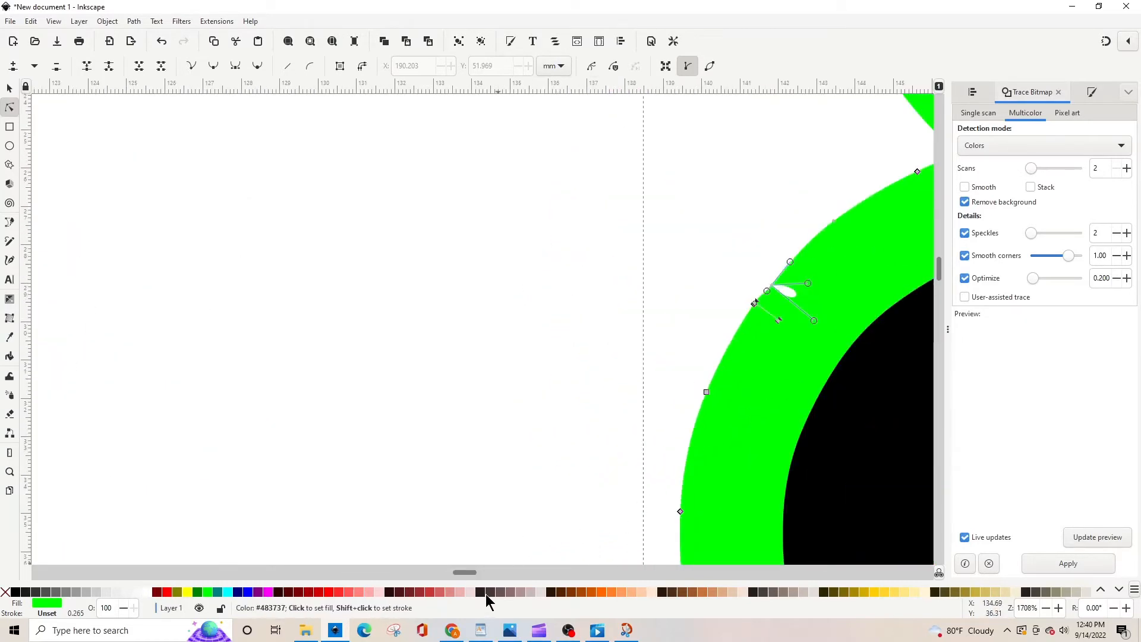
left_click_drag(473, 575, 481, 576)
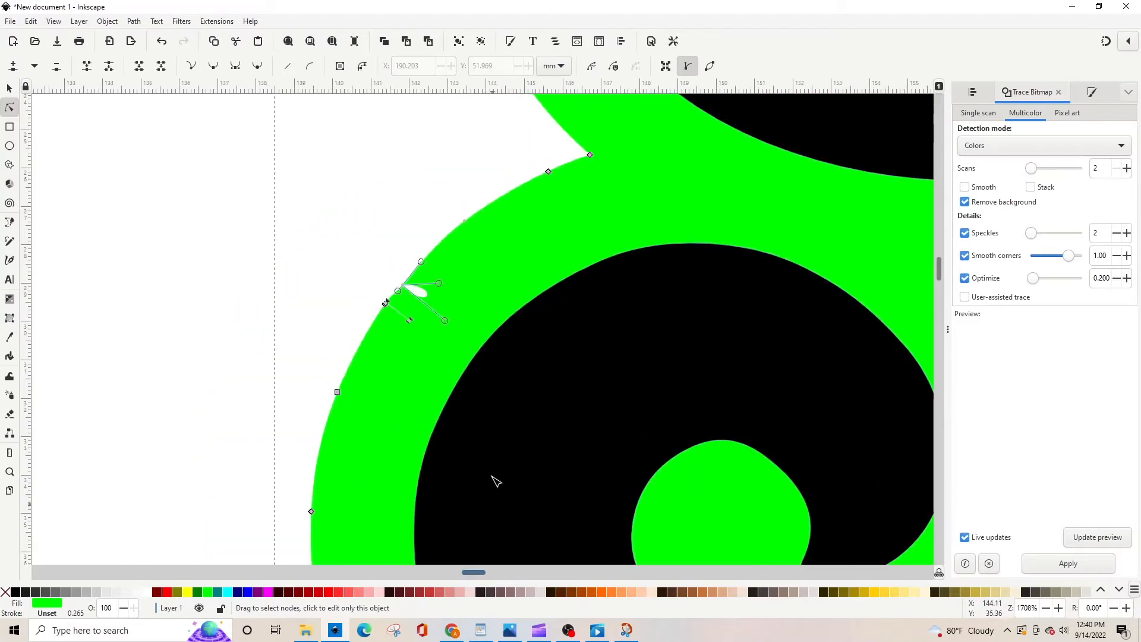
left_click_drag(391, 275, 429, 306)
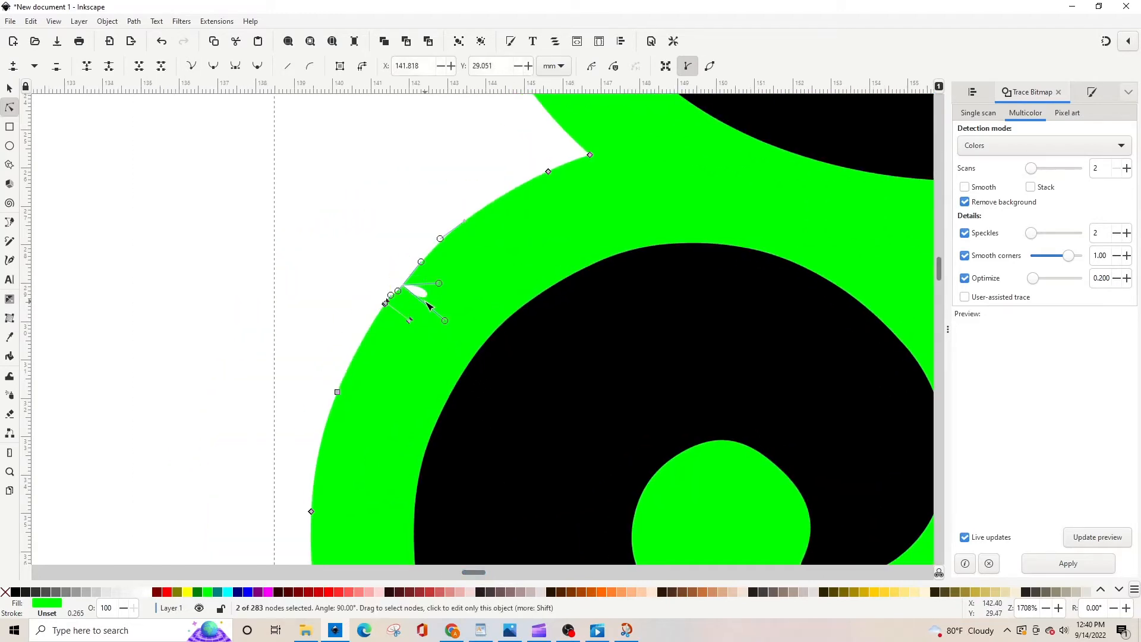
key("Delete")
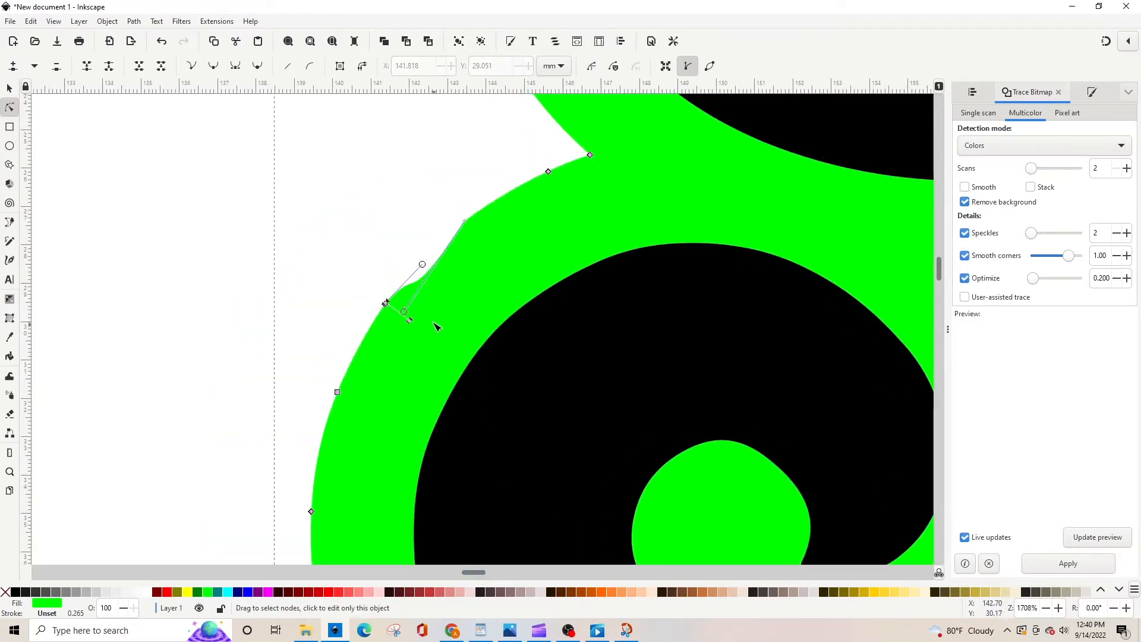
left_click_drag(437, 206, 499, 250)
key("Delete")
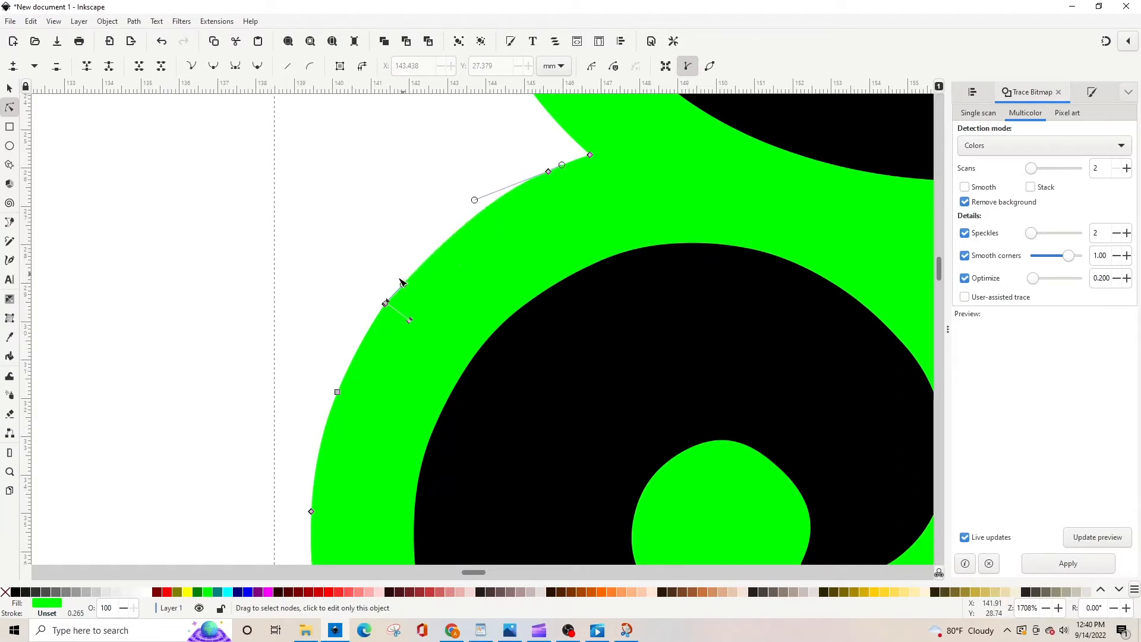
left_click_drag(371, 300, 418, 329)
key("Delete")
left_click(370, 230)
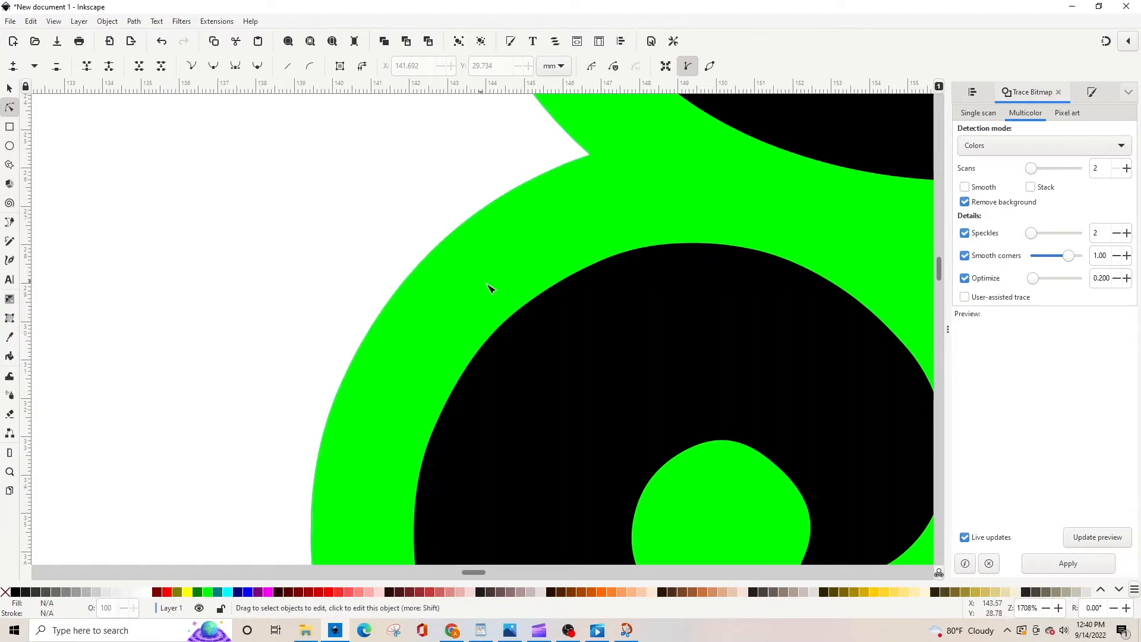
left_click(10, 89)
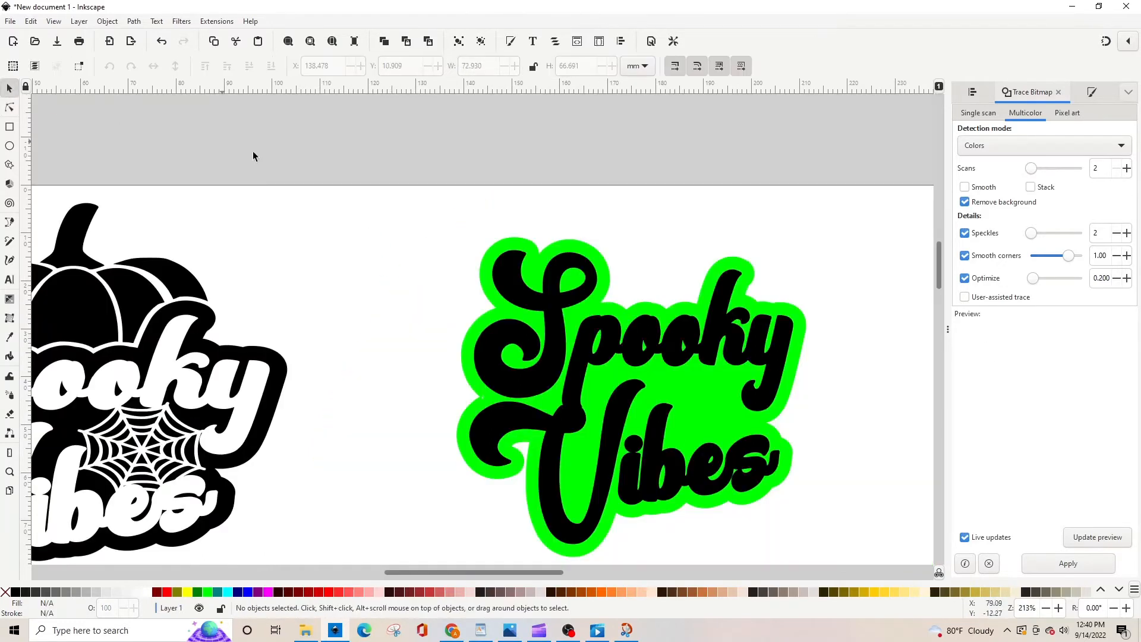
Step: Apply Union to the green background alone to clean up its path
left_click(540, 251)
left_click(134, 21)
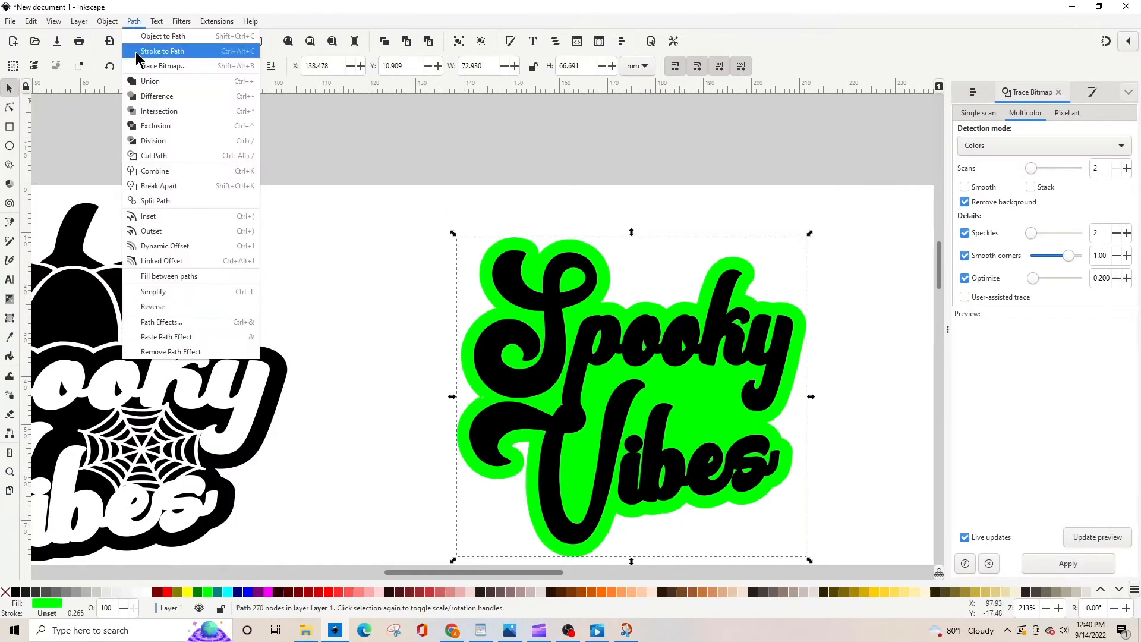
left_click(150, 66)
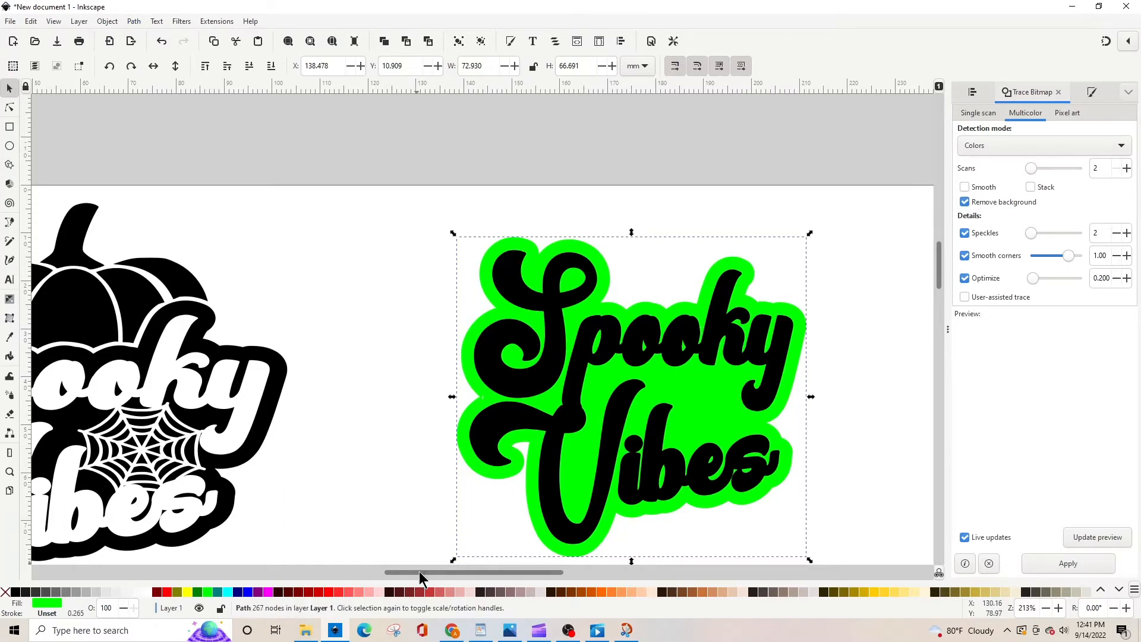
Step: Move the original pumpkin design slightly up and right to about X 7.7 mm, Y 1.5 mm
left_click_drag(417, 573, 397, 570)
key("minus")
key("minus")
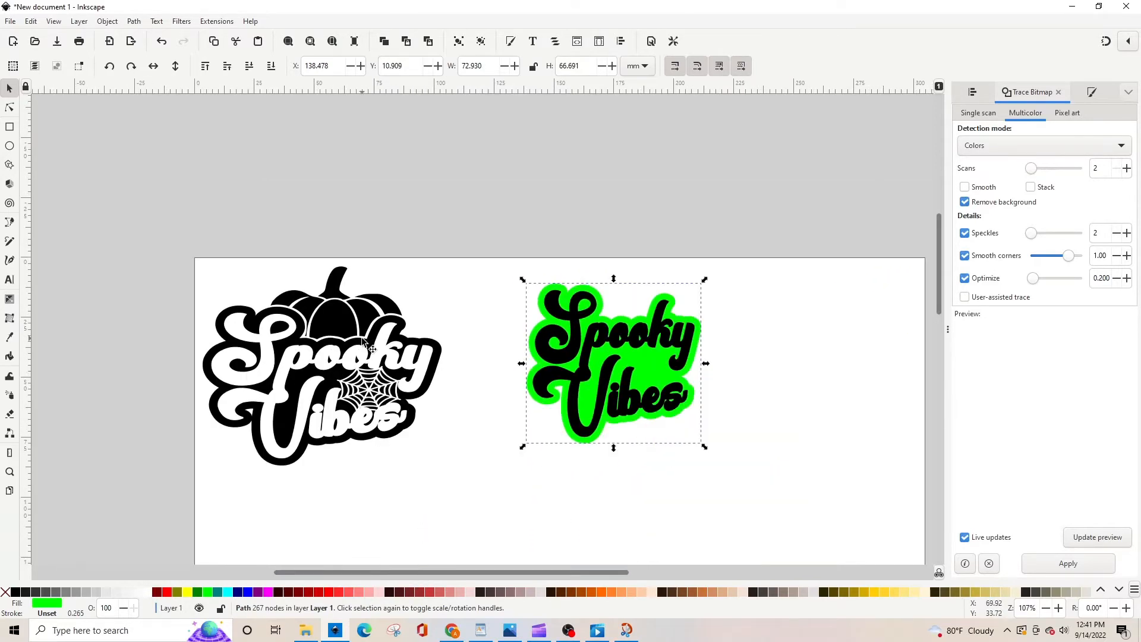
mouse_move(343, 316)
left_mouse_down()
mouse_move(321, 195)
mouse_move(333, 309)
mouse_move(353, 309)
left_mouse_up()
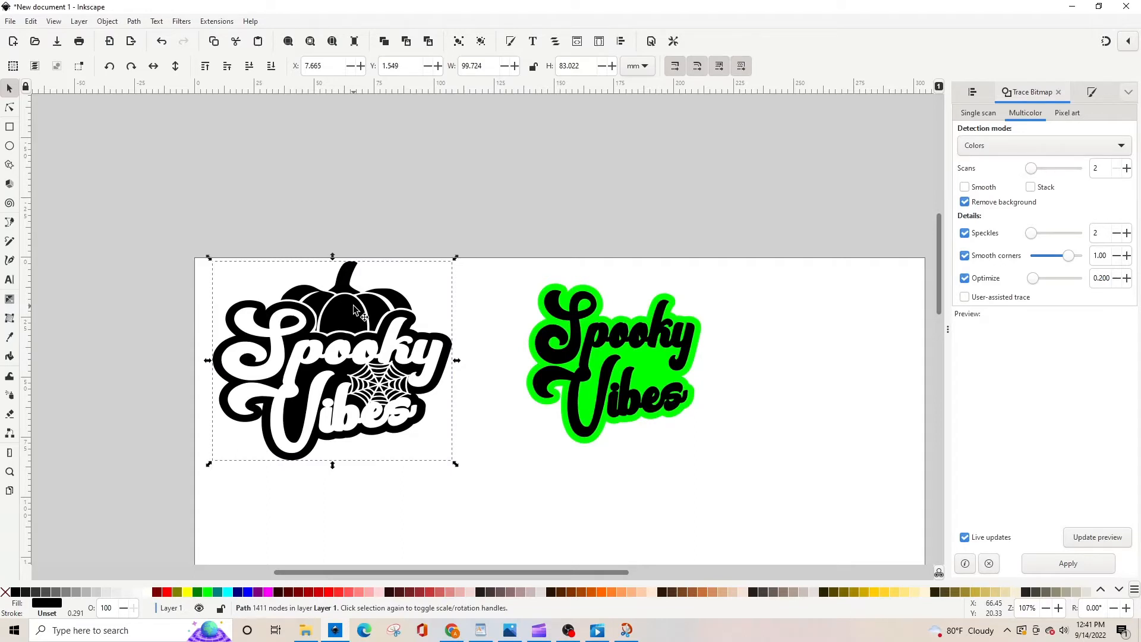
Step: Cut the black lettering out of the green background with Difference
left_click(576, 324)
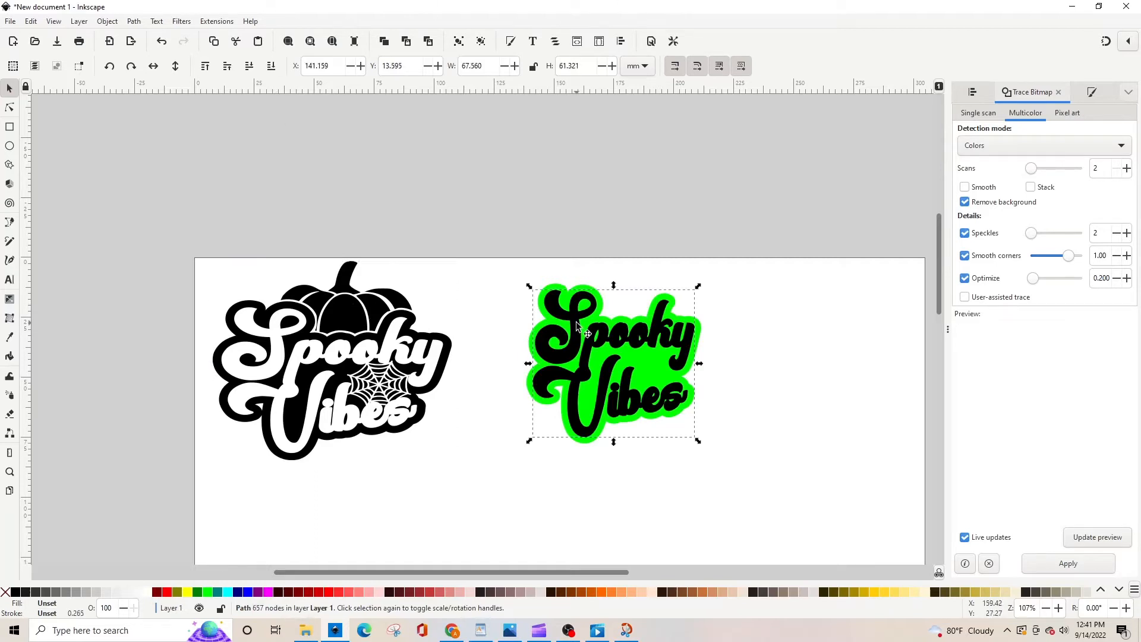
left_click(555, 289, "shift")
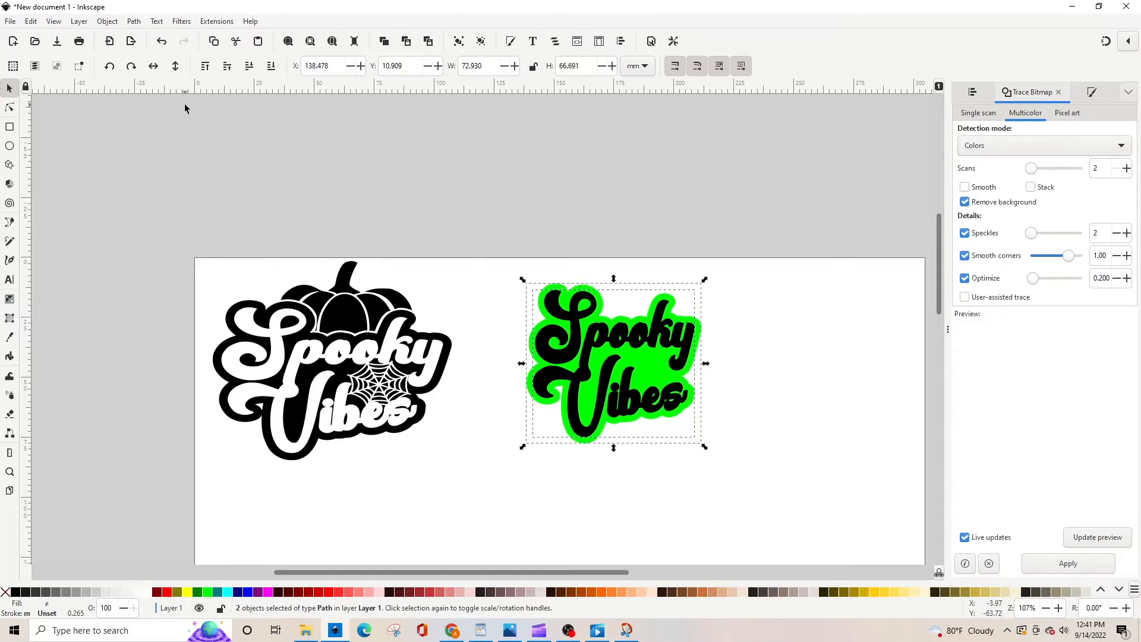
left_click(137, 23)
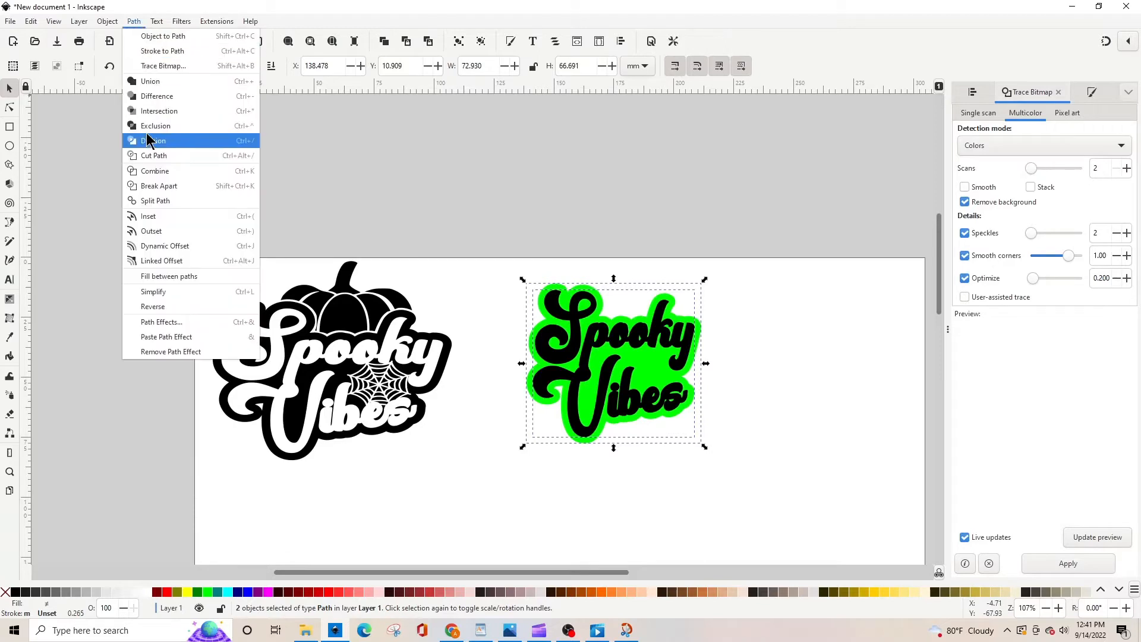
left_click(153, 97)
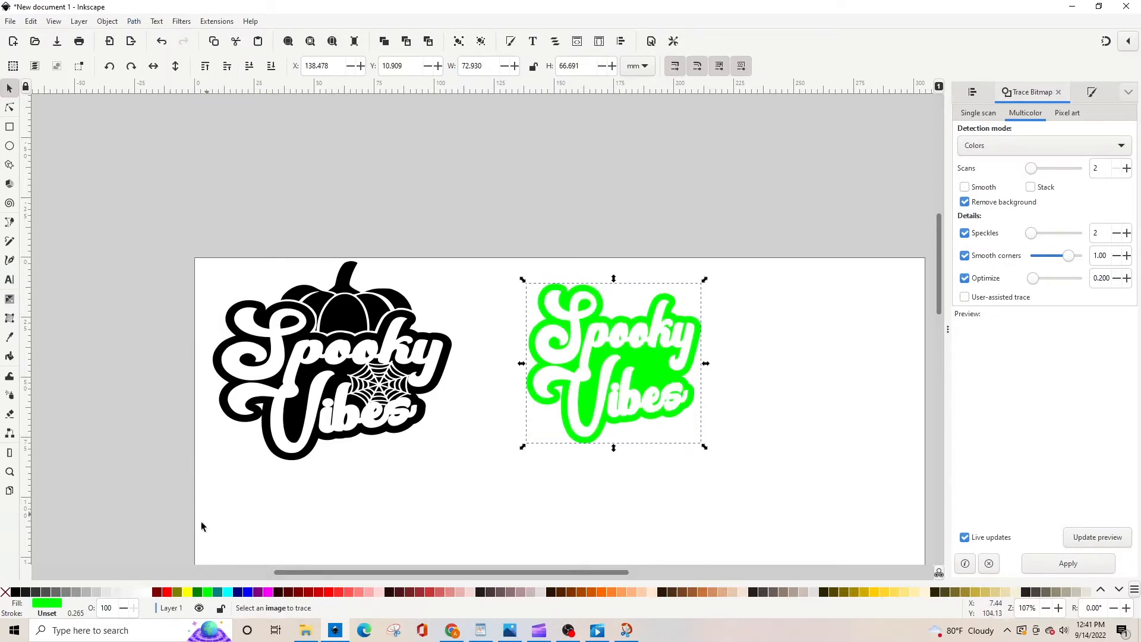
Step: Fill the cut-out Spooky Vibes lettering black and move it down and right to about X 157.3 mm, Y 45.6 mm
left_click(15, 592)
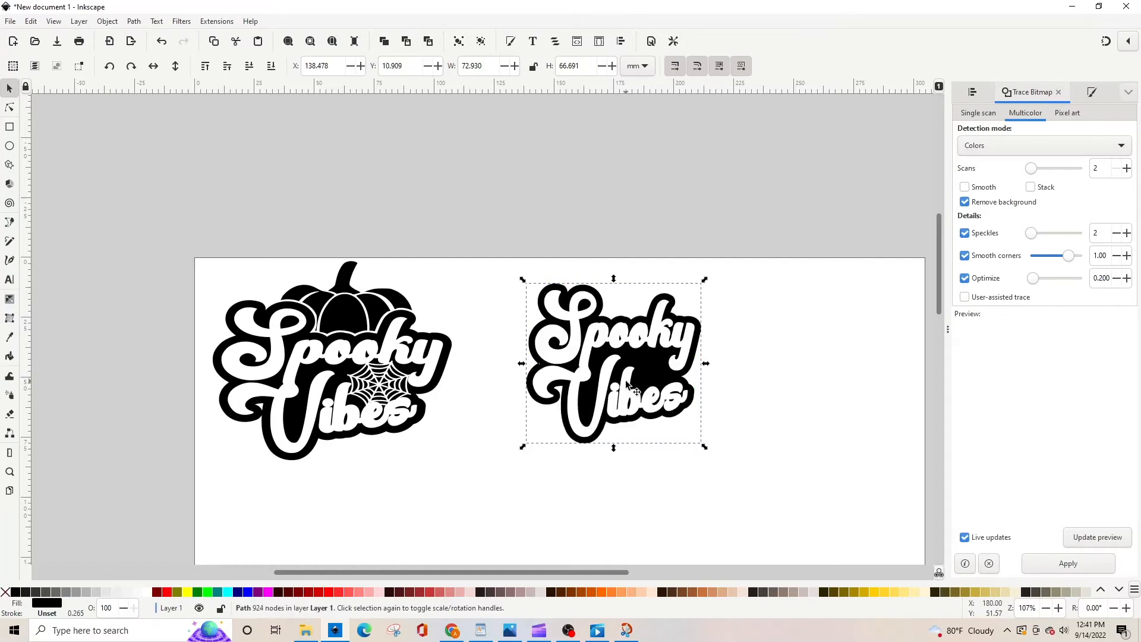
left_click_drag(635, 375, 639, 405)
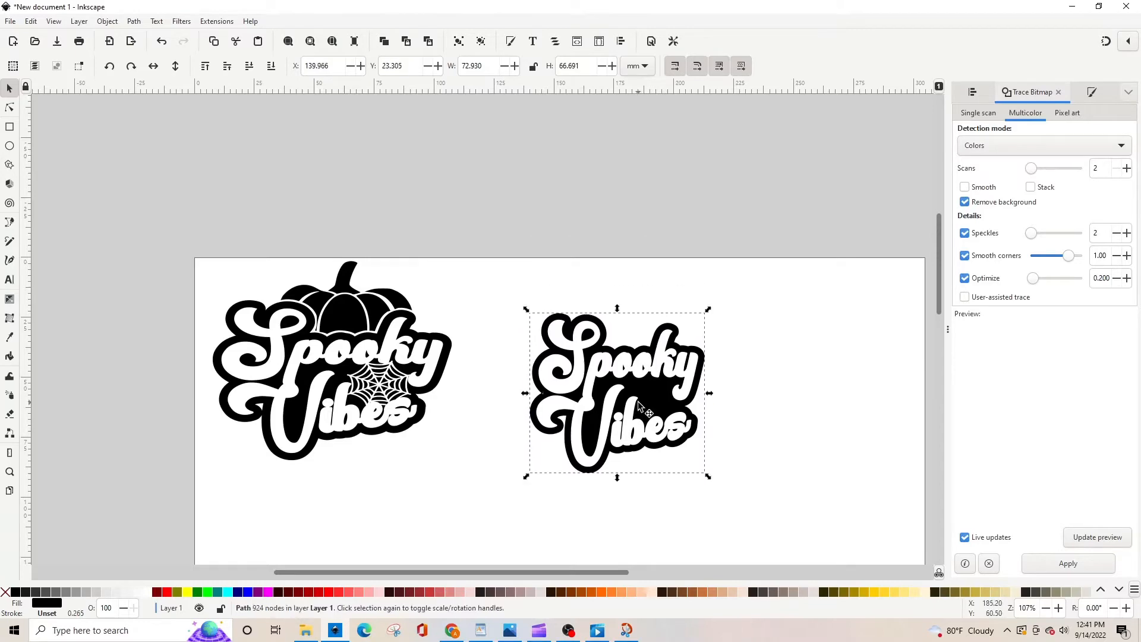
scroll(790, 379, "down", 4)
scroll(791, 375, "down", 2)
left_click_drag(641, 255, 682, 308)
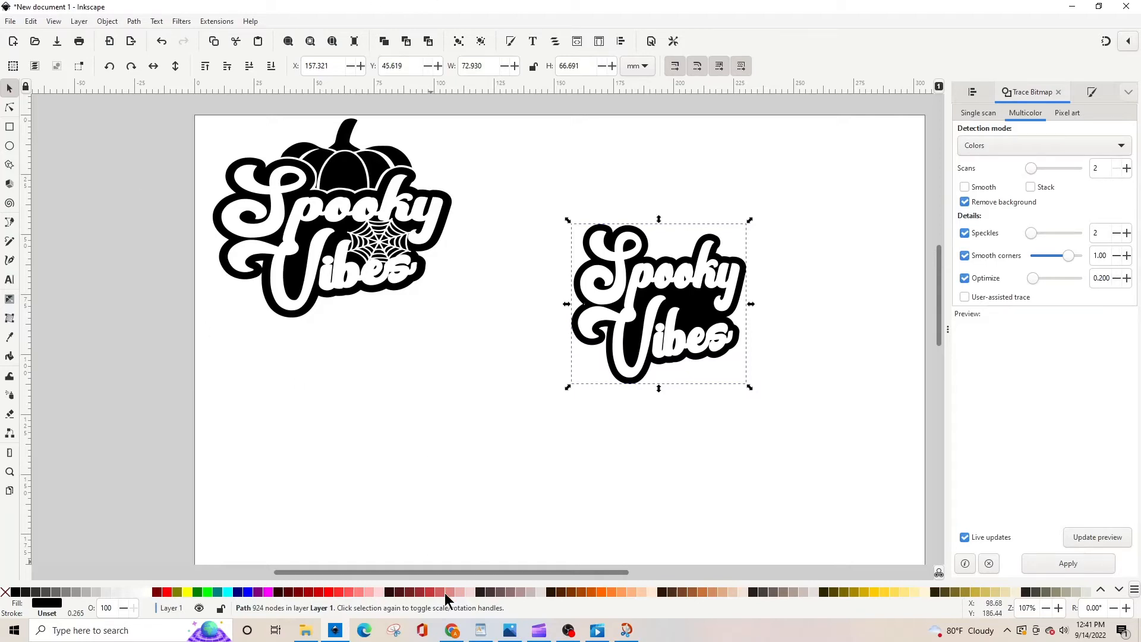
Step: Switch to Chrome and copy the Shutterstock black pumpkin icon with the plain curved stem from the related pumpkin silhouette images
left_click(452, 630)
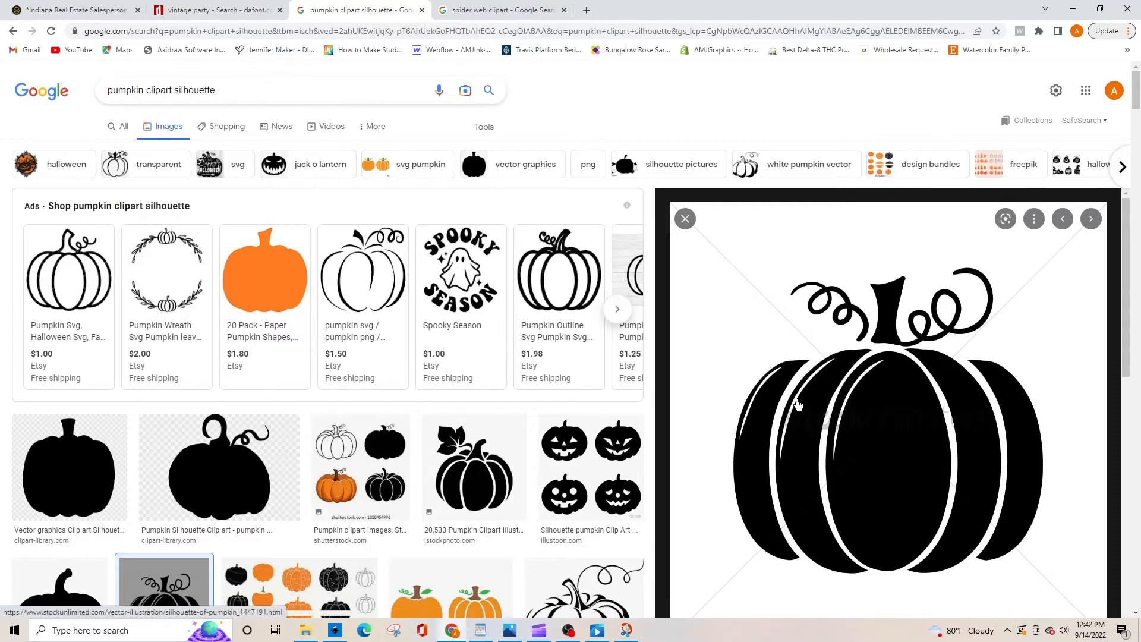
scroll(798, 396, "down", 6)
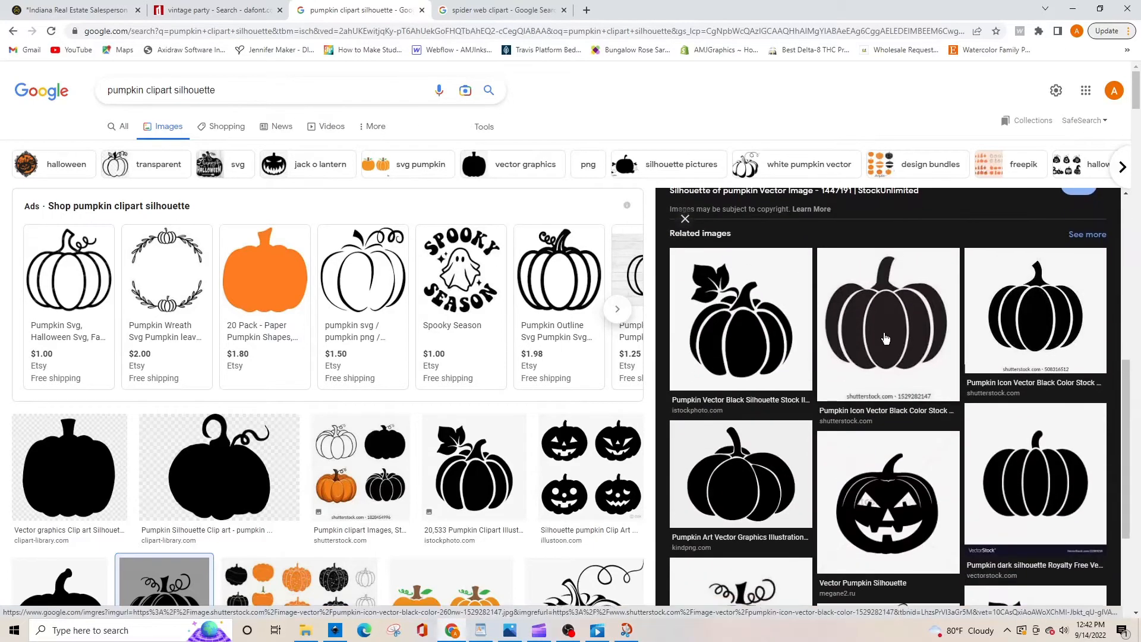
left_click(886, 339)
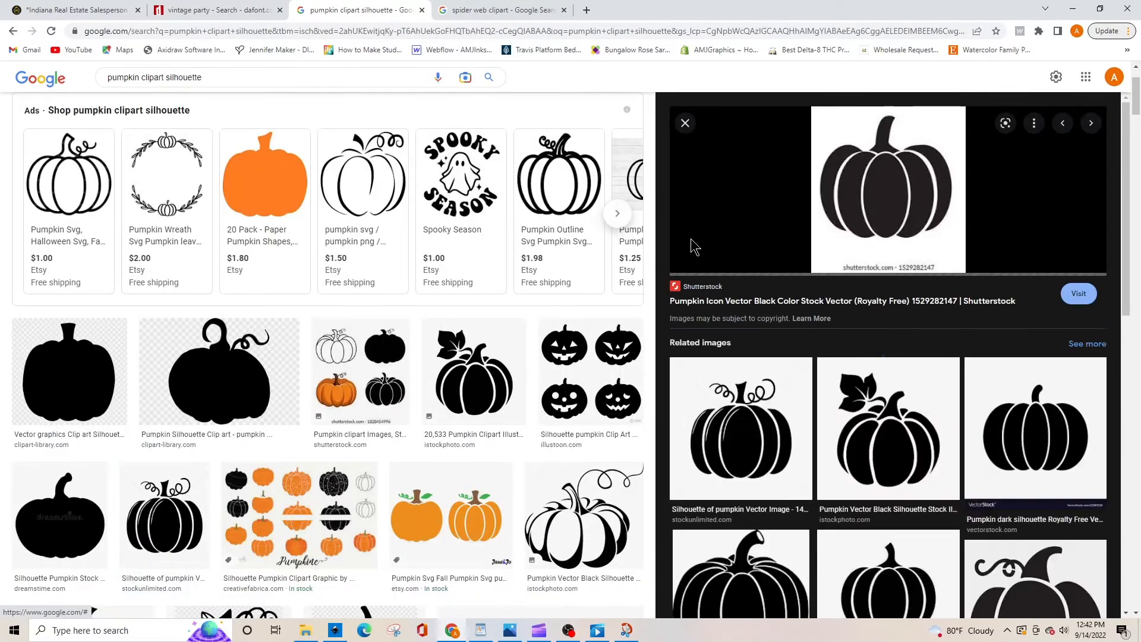
right_click(889, 189)
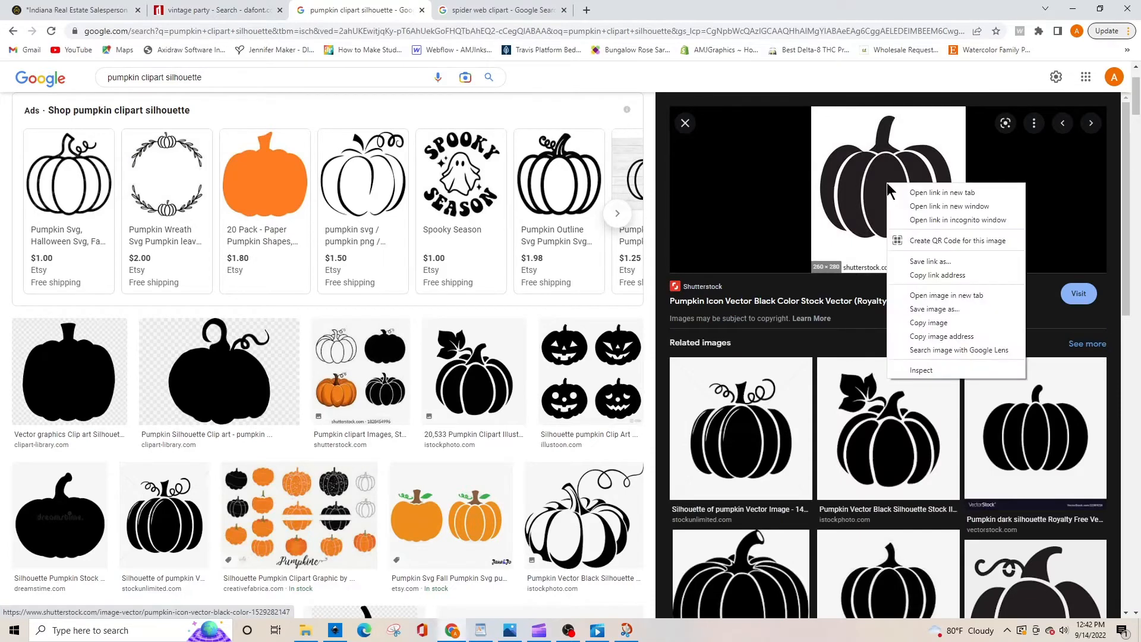
left_click(961, 324)
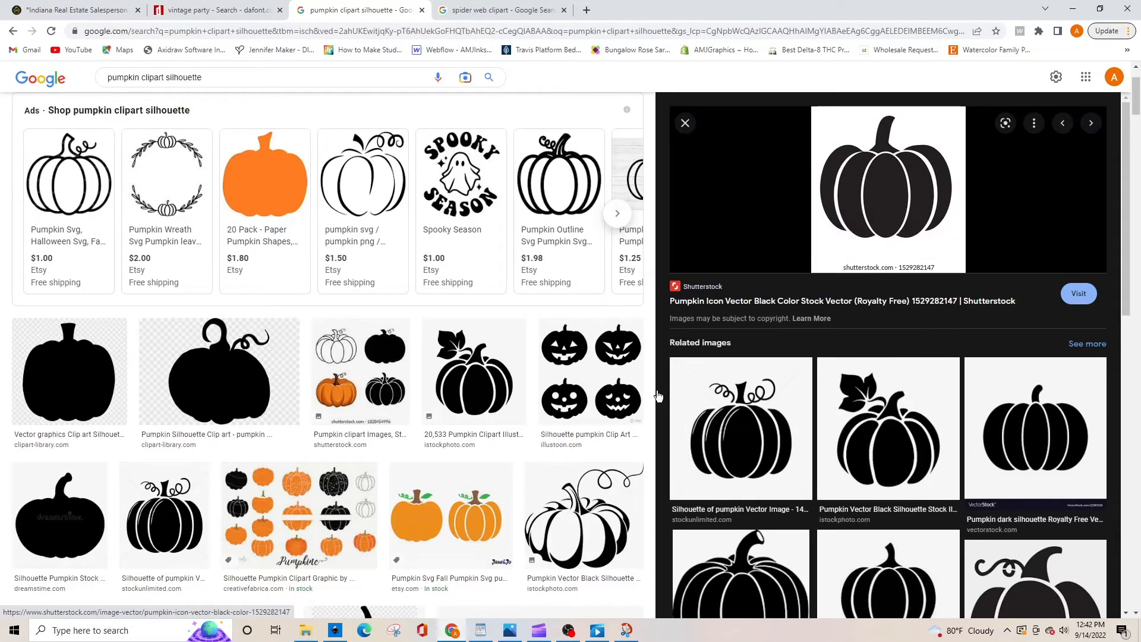
Step: Return to Inkscape and paste the copied pumpkin image below the original design
left_click(334, 631)
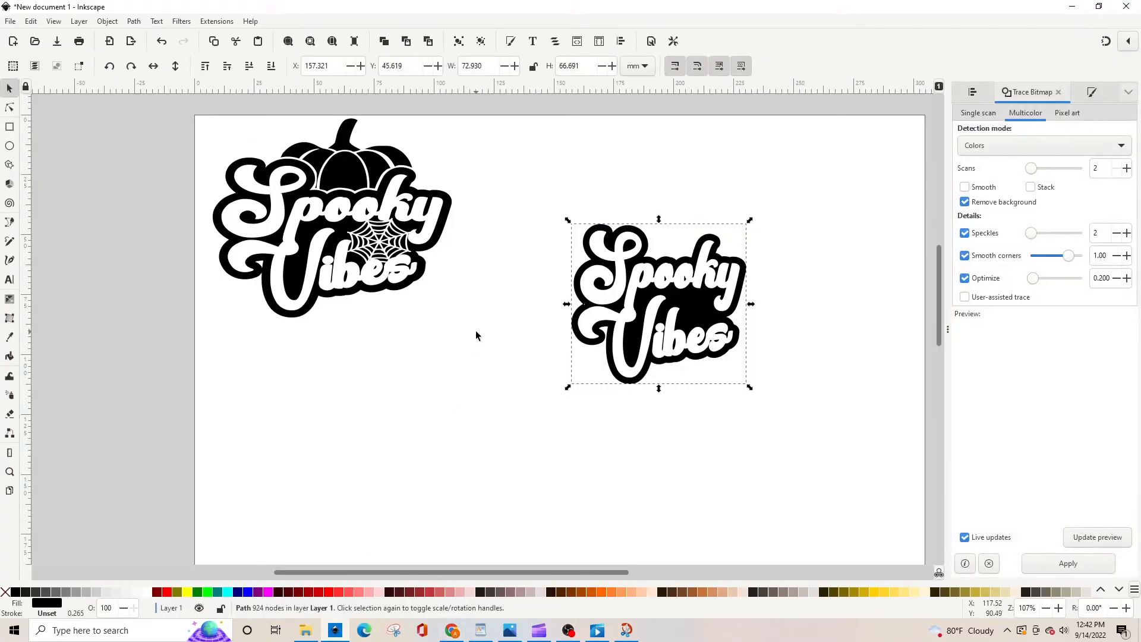
right_click(444, 345)
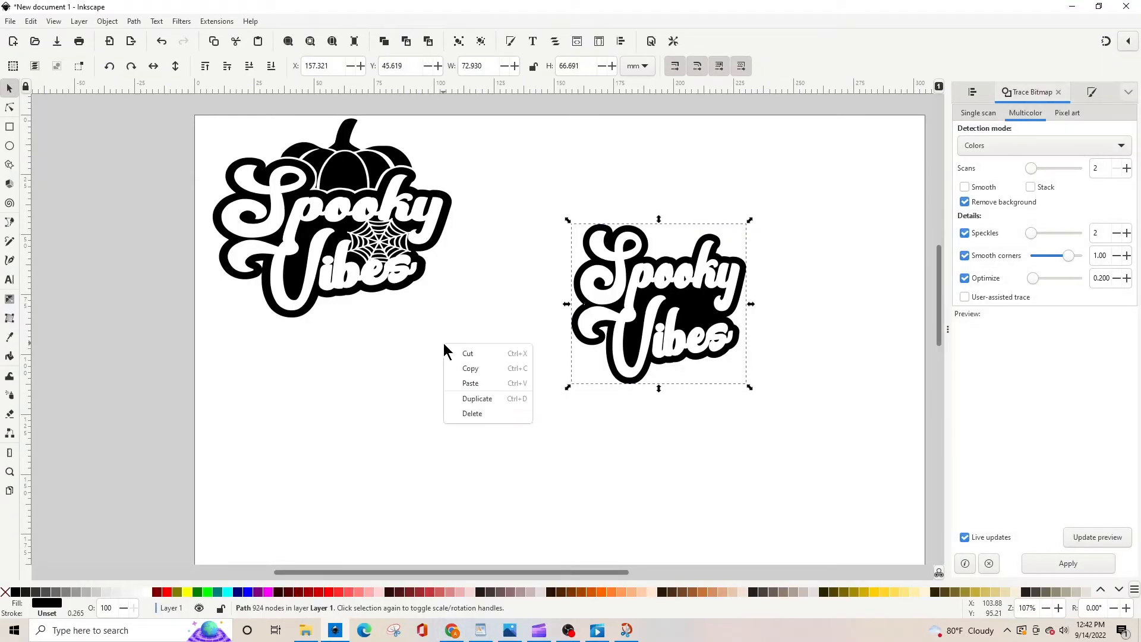
left_click(471, 383)
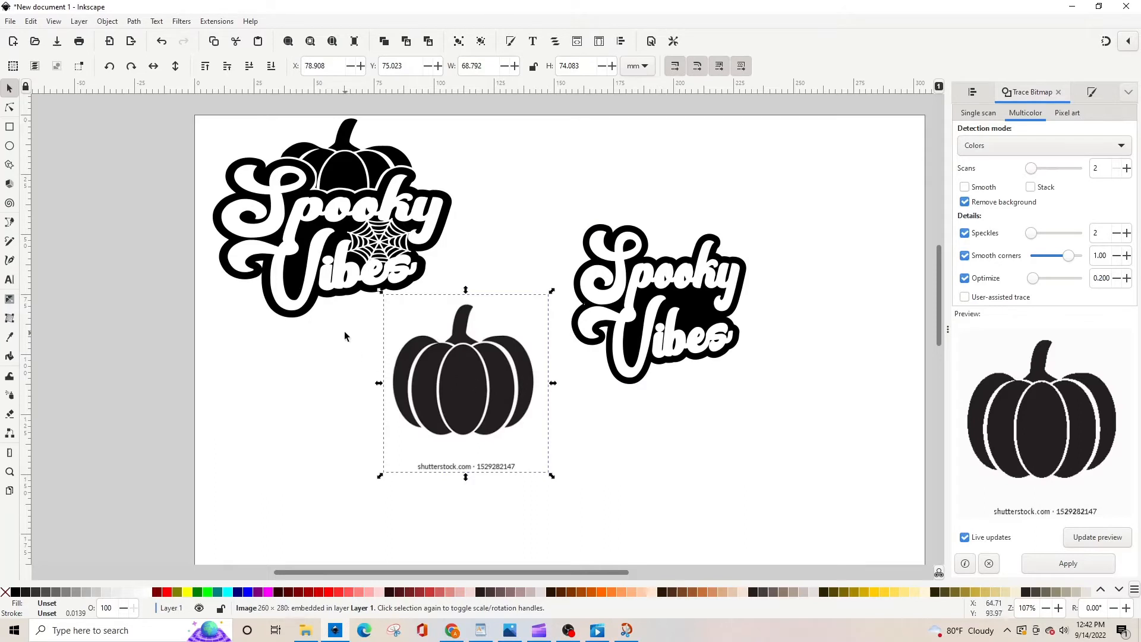
Step: Trace the pasted pumpkin image as a multicolor bitmap using Colors detection, 2 scans and Remove background
left_click(136, 23)
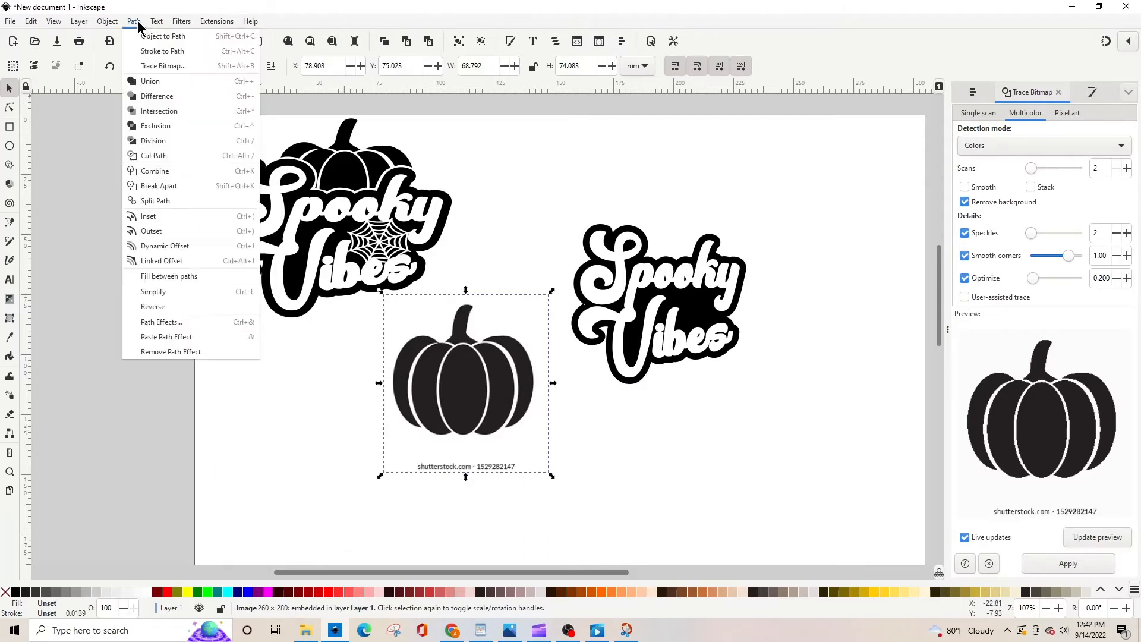
left_click(161, 65)
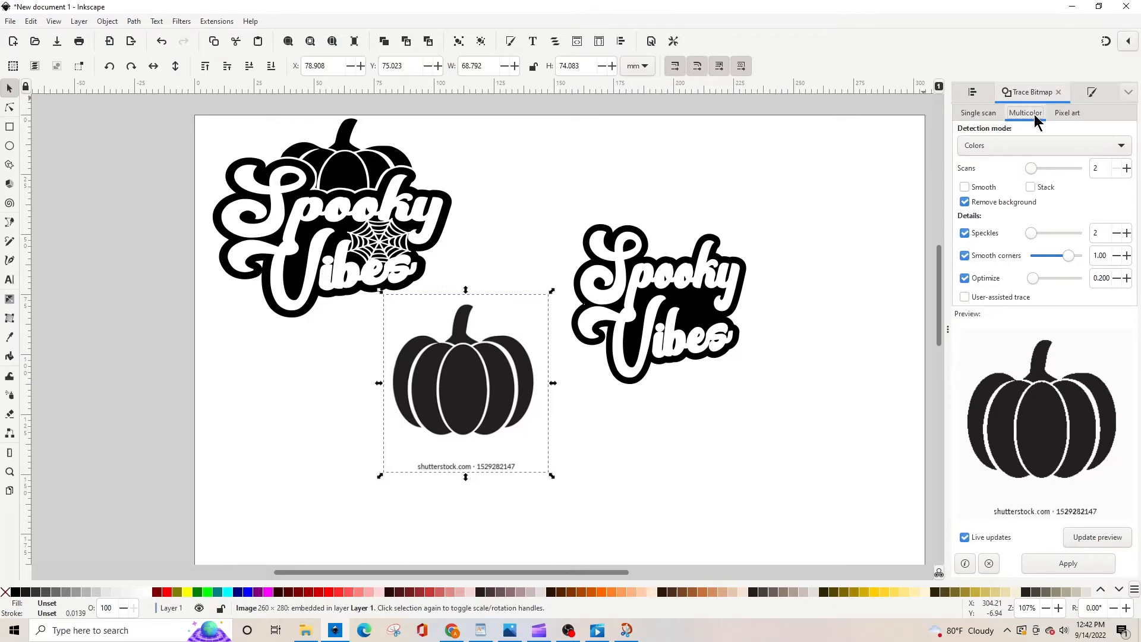
left_click(1001, 152)
left_click(1022, 154)
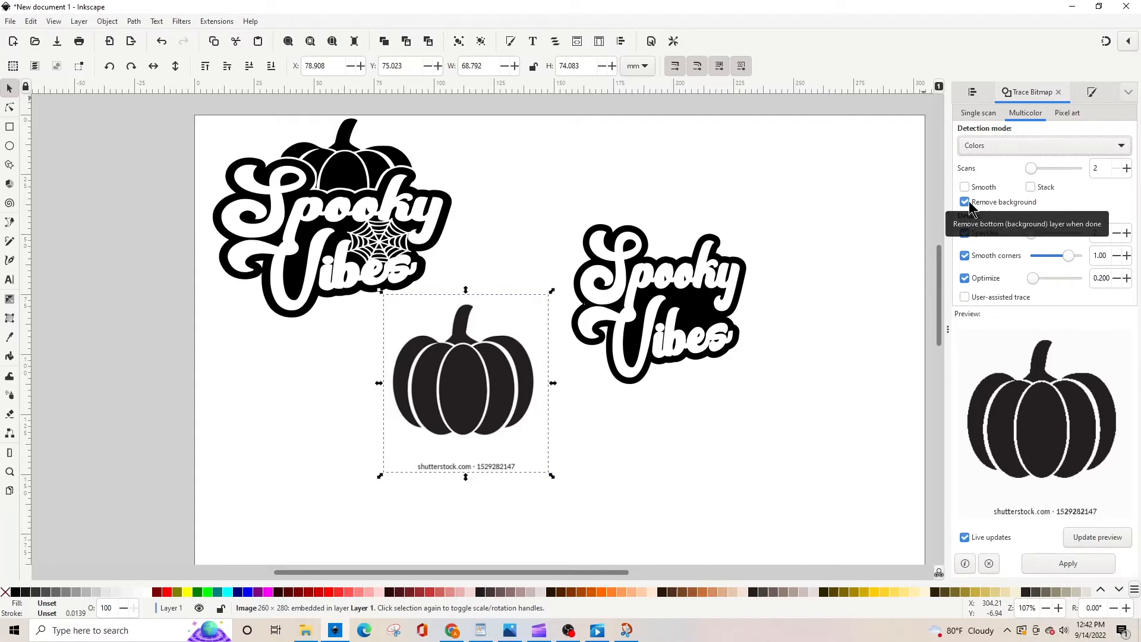
left_click(1068, 564)
Step: Move the traced pumpkin off the pasted image to about X 159 mm, Y 92.9 mm and delete the original bitmap
mouse_move(444, 372)
left_mouse_down()
mouse_move(683, 417)
mouse_move(726, 386)
mouse_move(664, 391)
left_mouse_up()
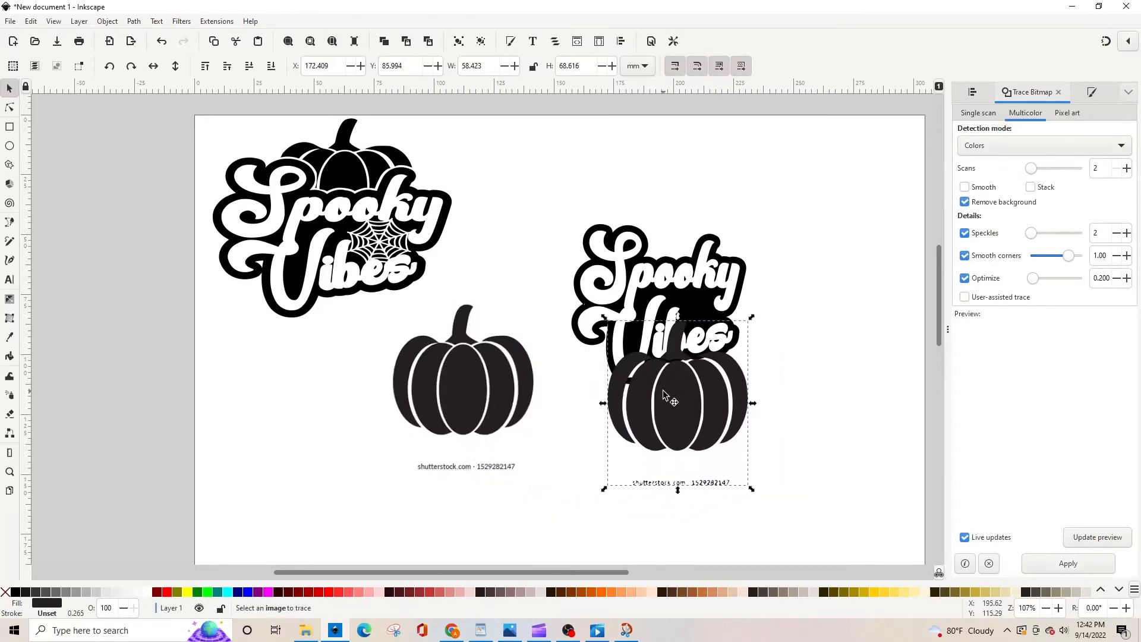
left_click(483, 385)
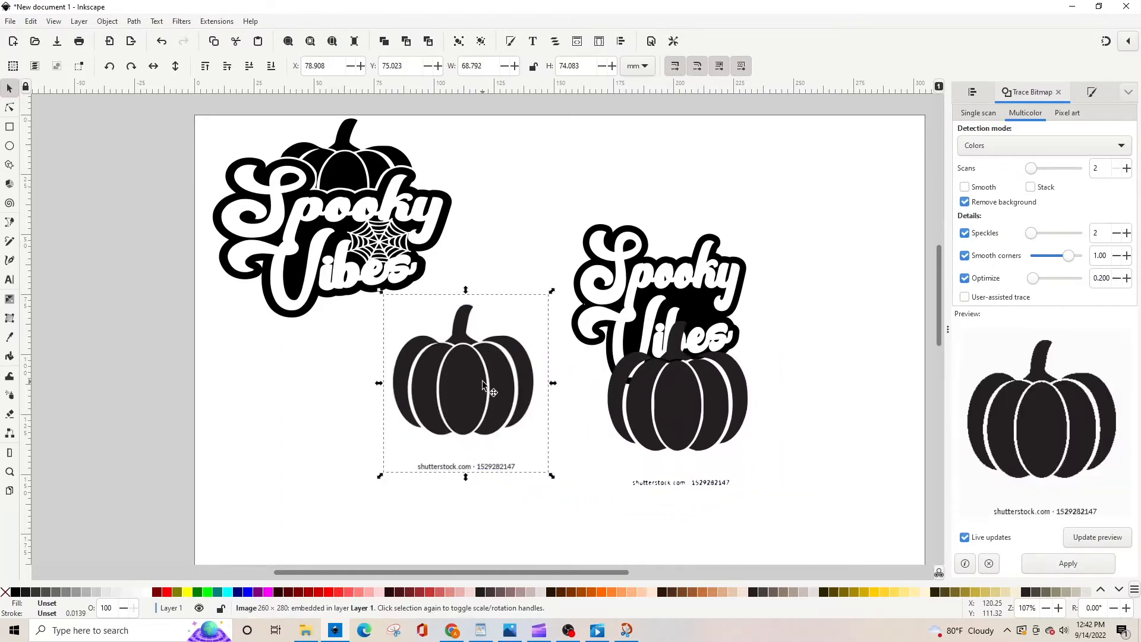
left_click(697, 425)
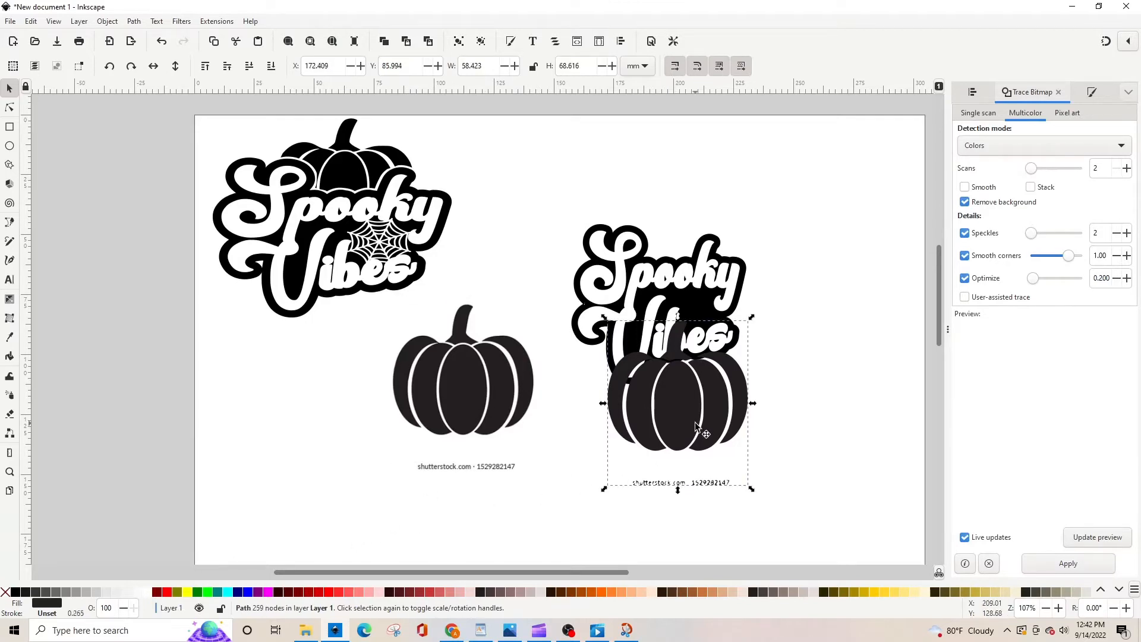
left_click_drag(692, 422, 661, 439)
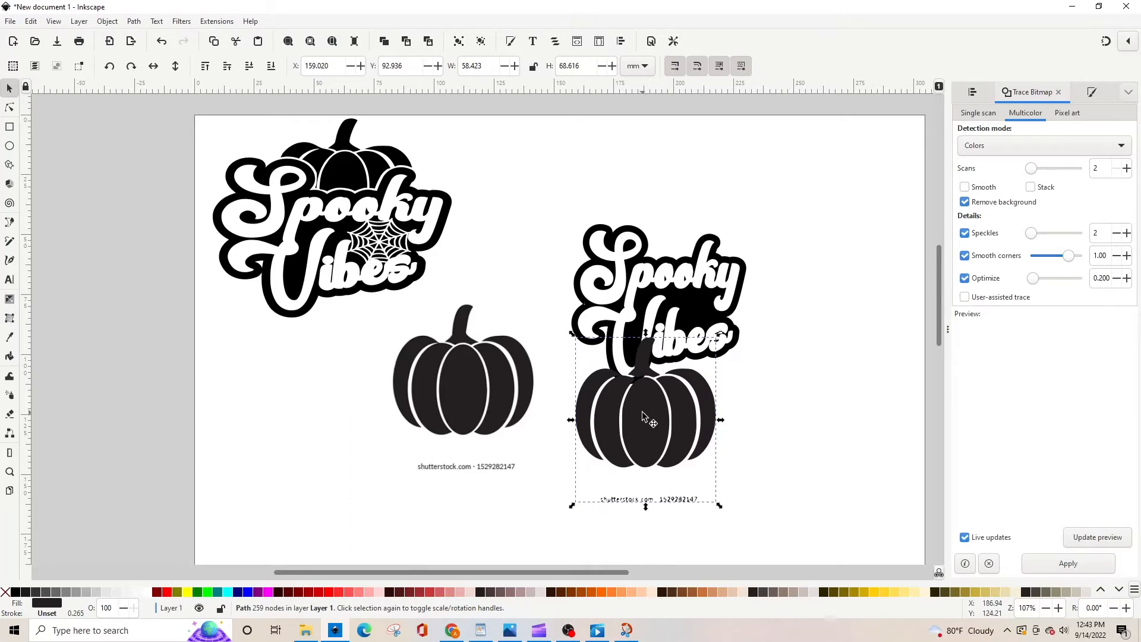
left_click(457, 387)
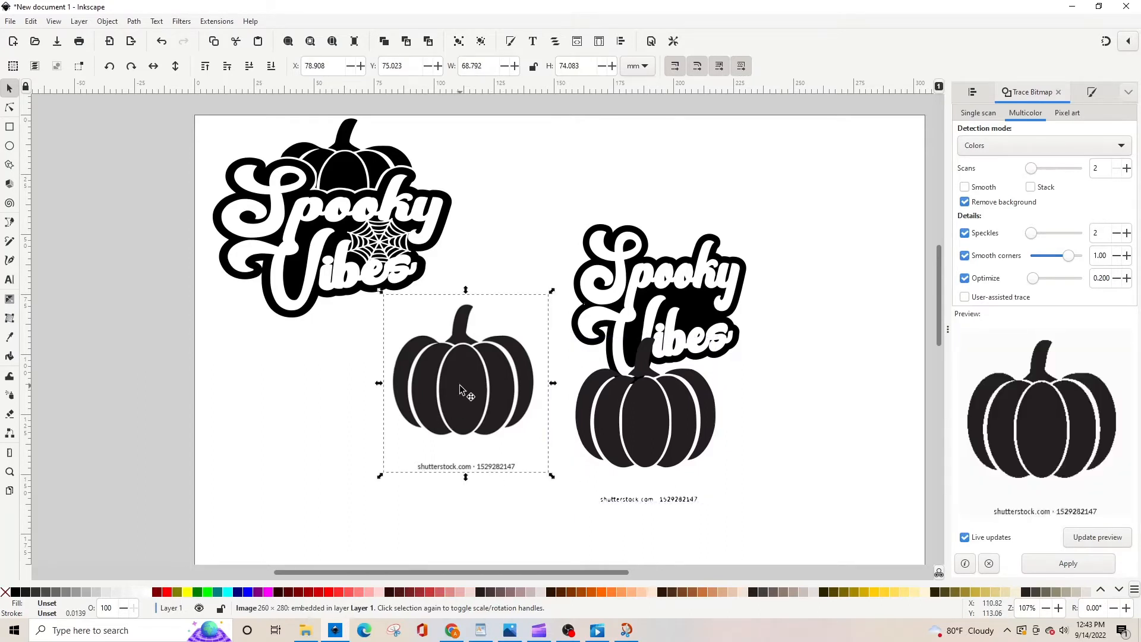
key("Delete")
Step: Move the traced pumpkin to about X 85.4 mm, Y 77.3 mm and delete the nodes of the watermark text beneath it
left_click(643, 410)
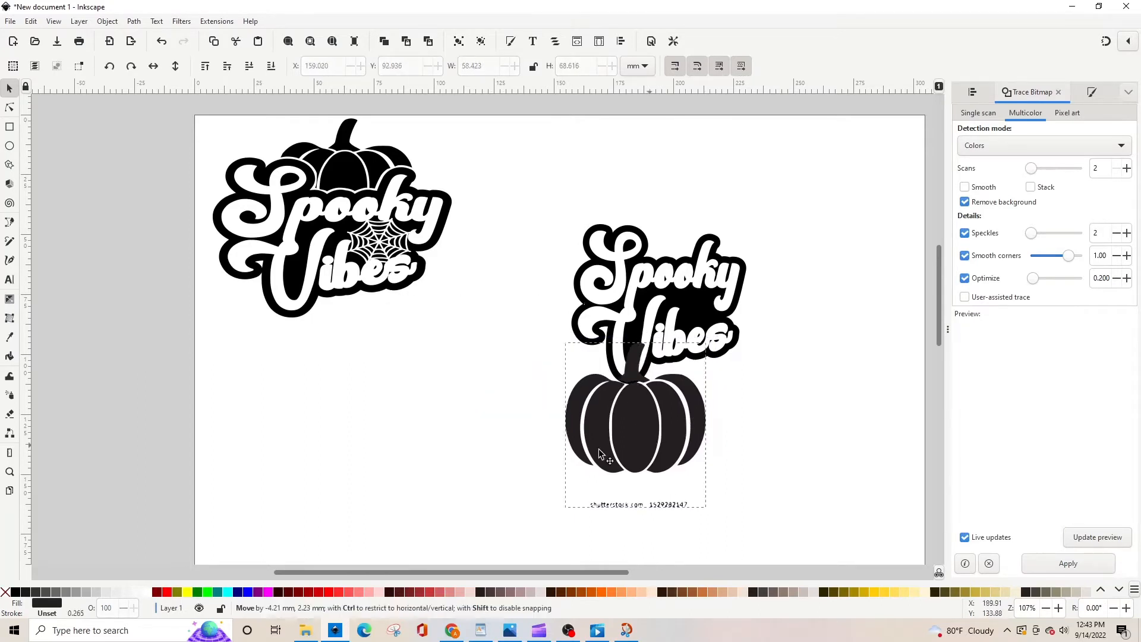
mouse_move(643, 410)
left_mouse_down()
mouse_move(511, 409)
mouse_move(466, 376)
left_mouse_up()
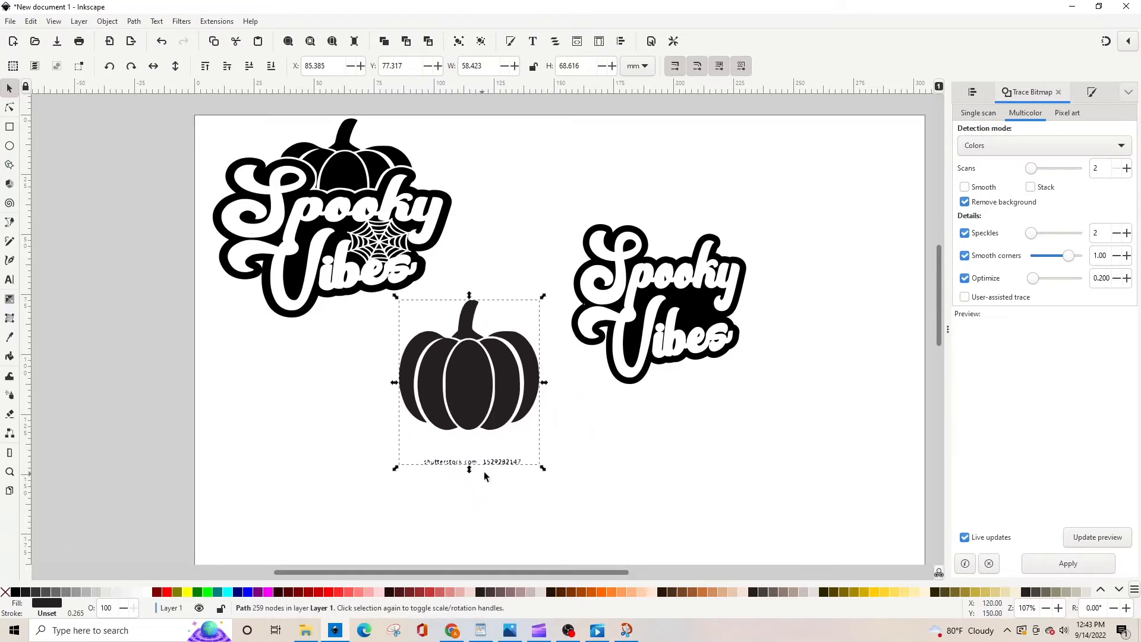
left_click(10, 108)
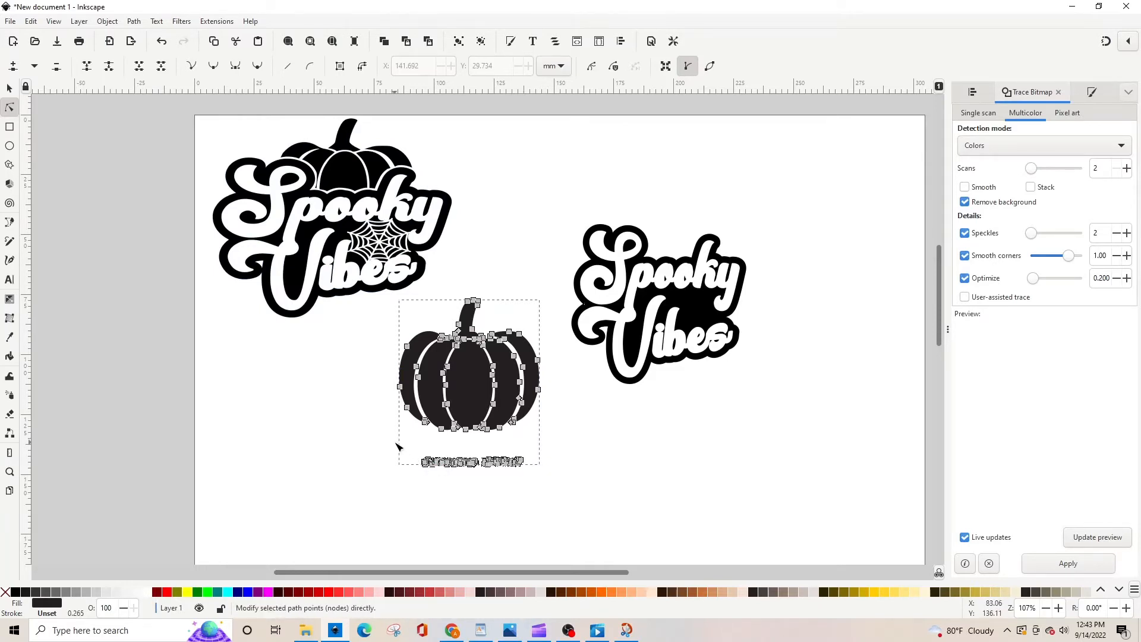
left_click_drag(396, 443, 559, 487)
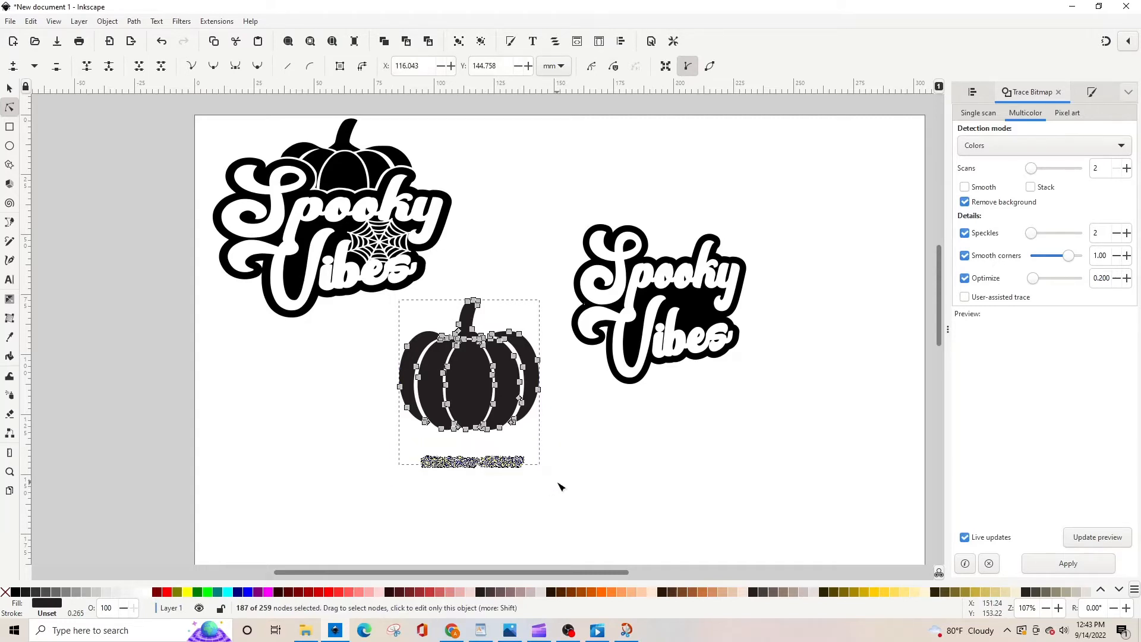
key("Delete")
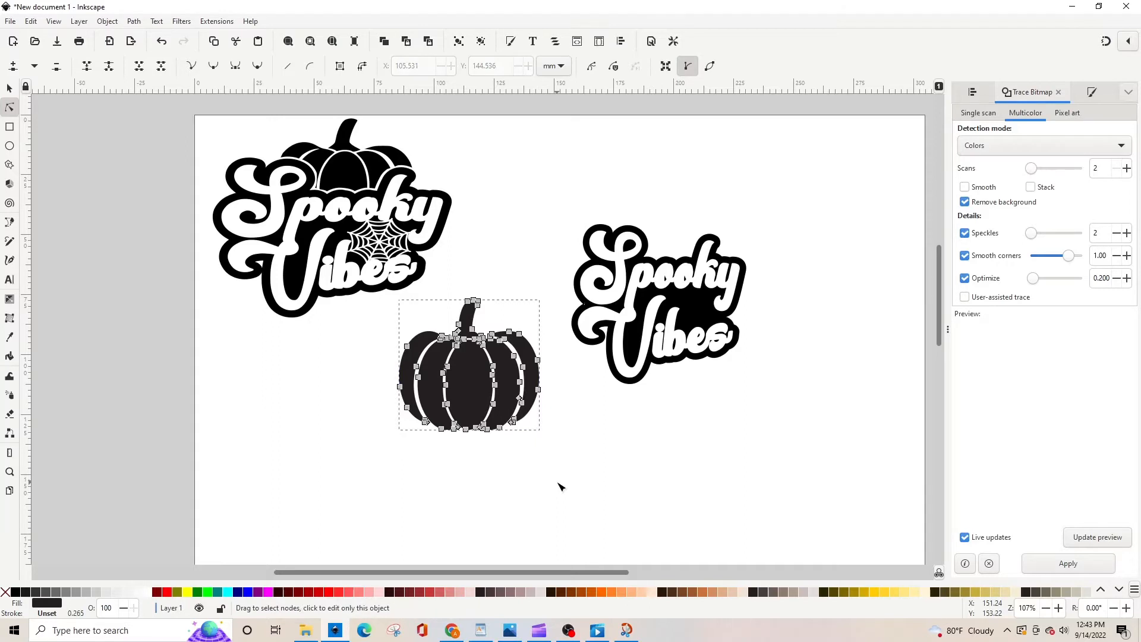
left_click(8, 90)
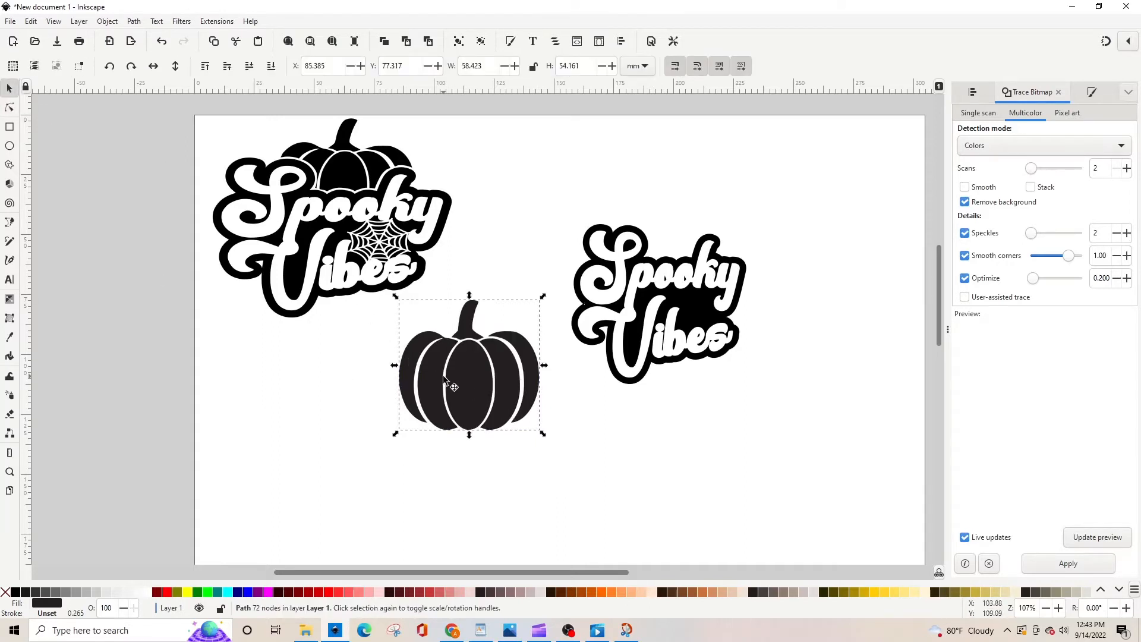
Step: Fill the traced pumpkin orange, then reposition it above and right of the new lettering and the original design at about X 11.6 mm, Y 37.3 mm
left_click(600, 592)
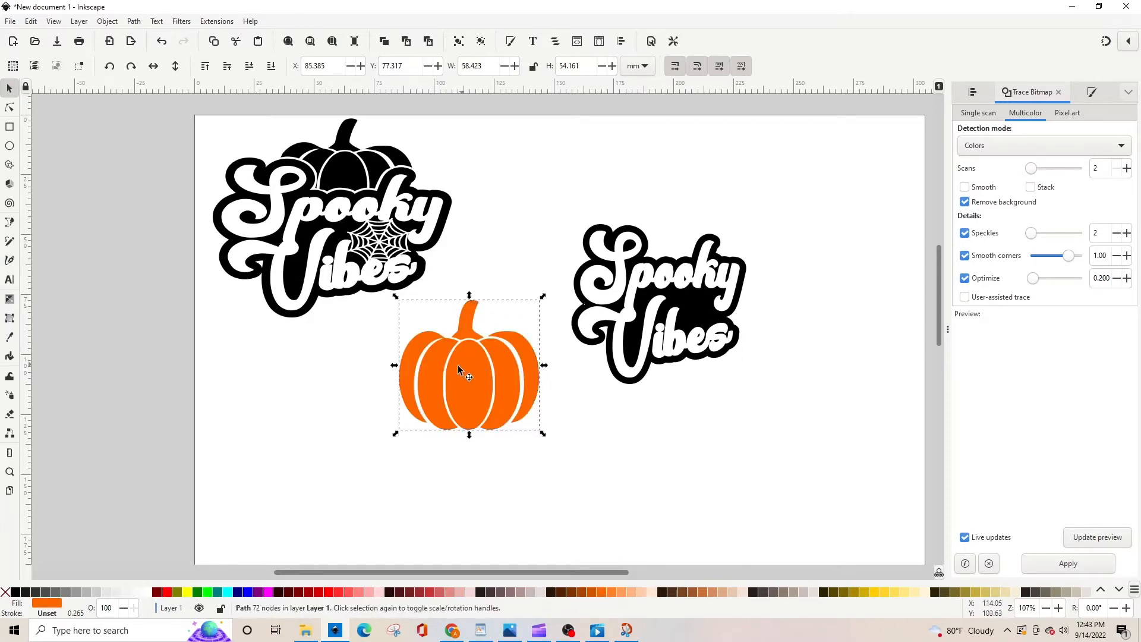
left_click_drag(468, 386, 807, 207)
left_click_drag(376, 202, 338, 324)
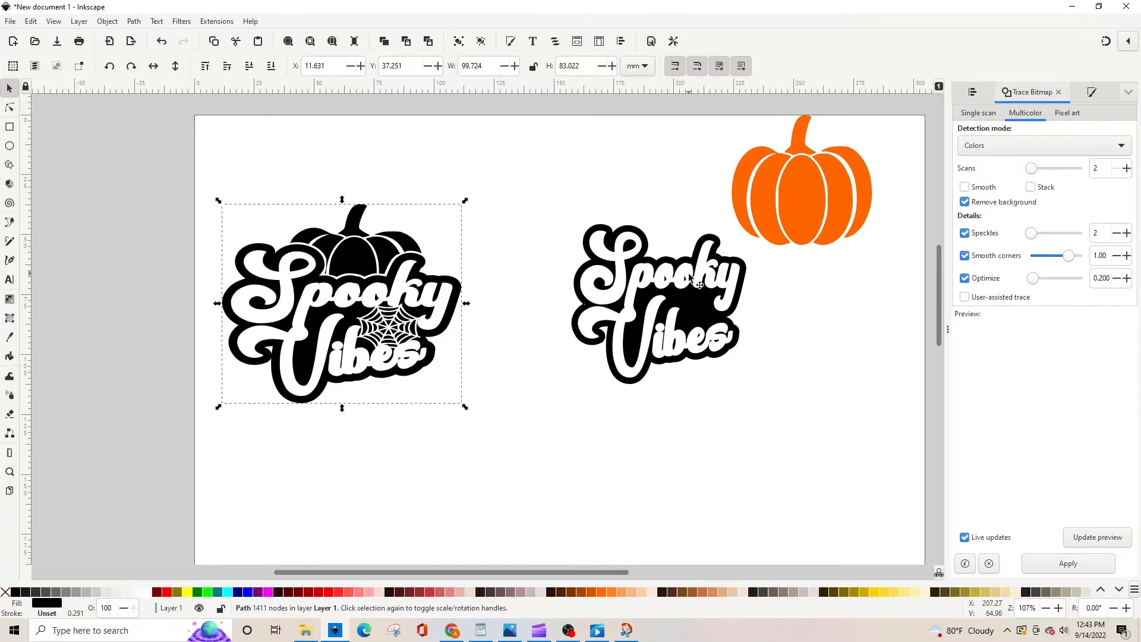
Step: Turn a duplicate of the new Spooky Vibes lettering into one solid silhouette using Break Apart and Union
left_click(689, 307)
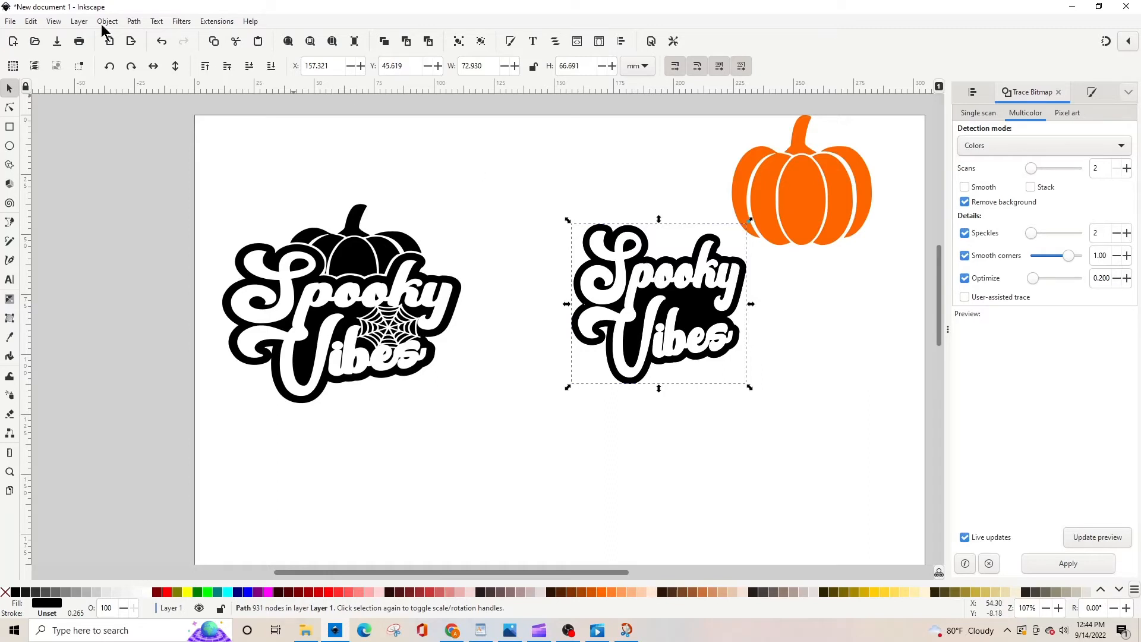
left_click(135, 22)
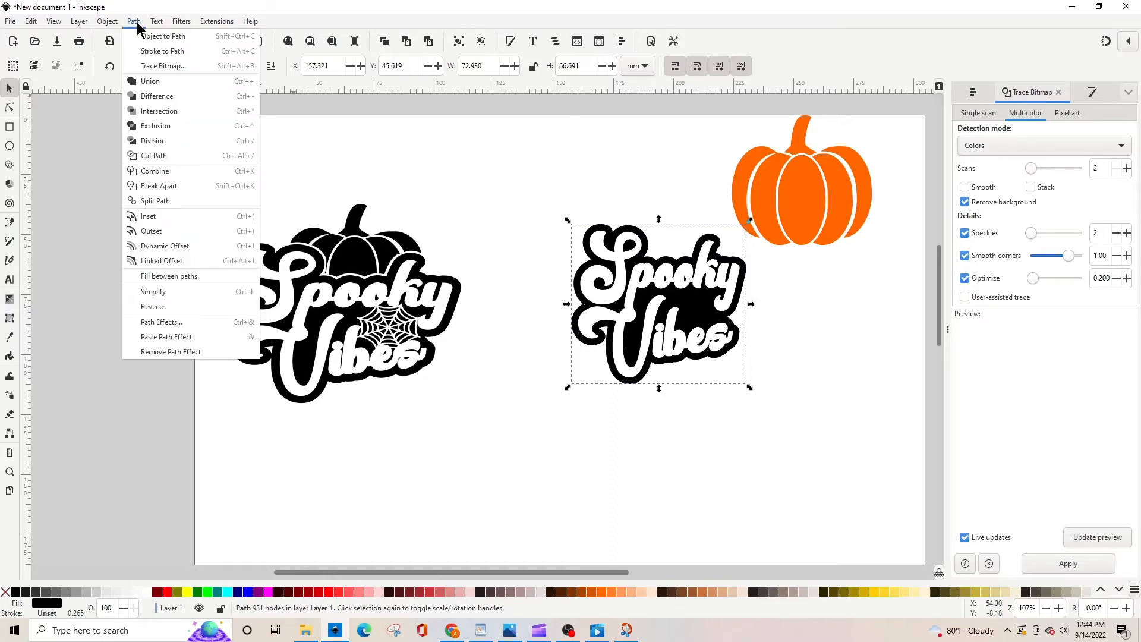
left_click(175, 186)
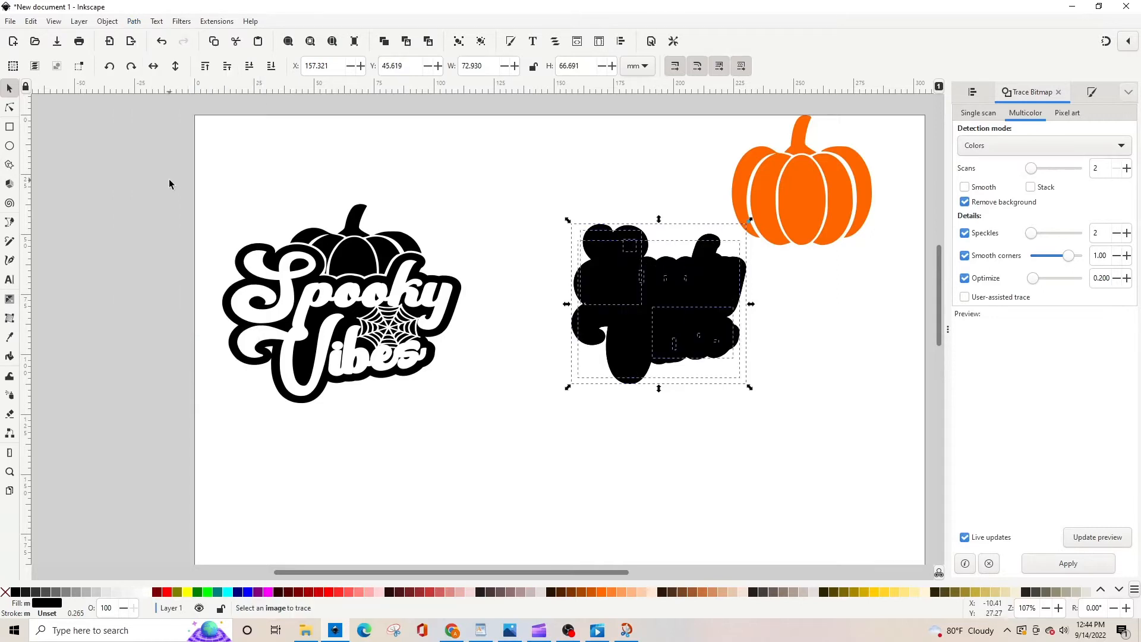
left_click(135, 22)
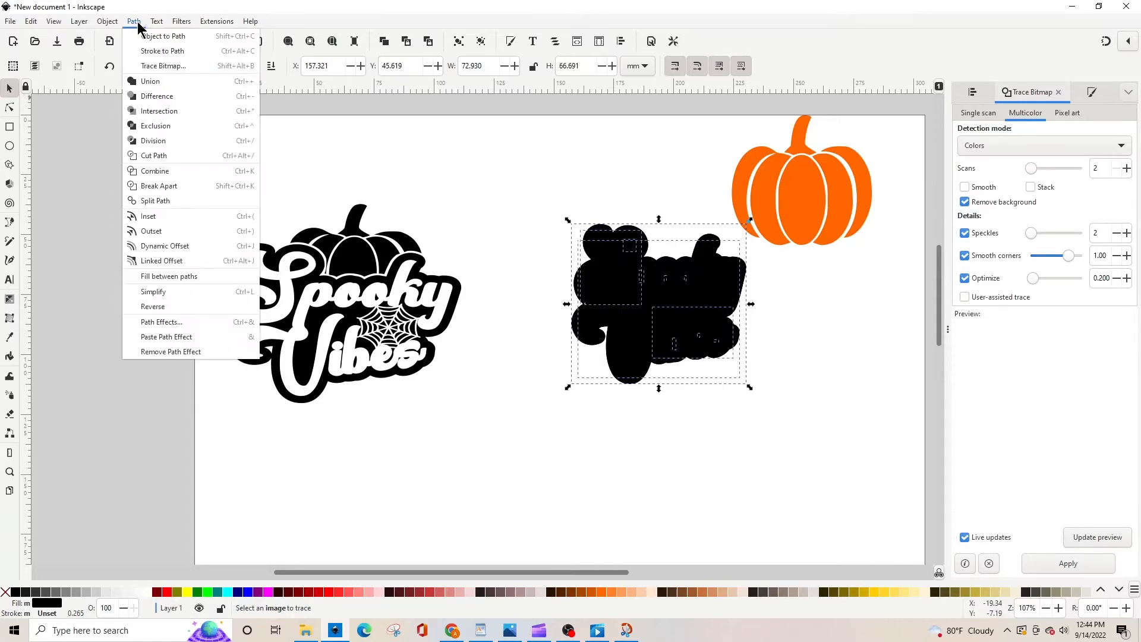
left_click(158, 82)
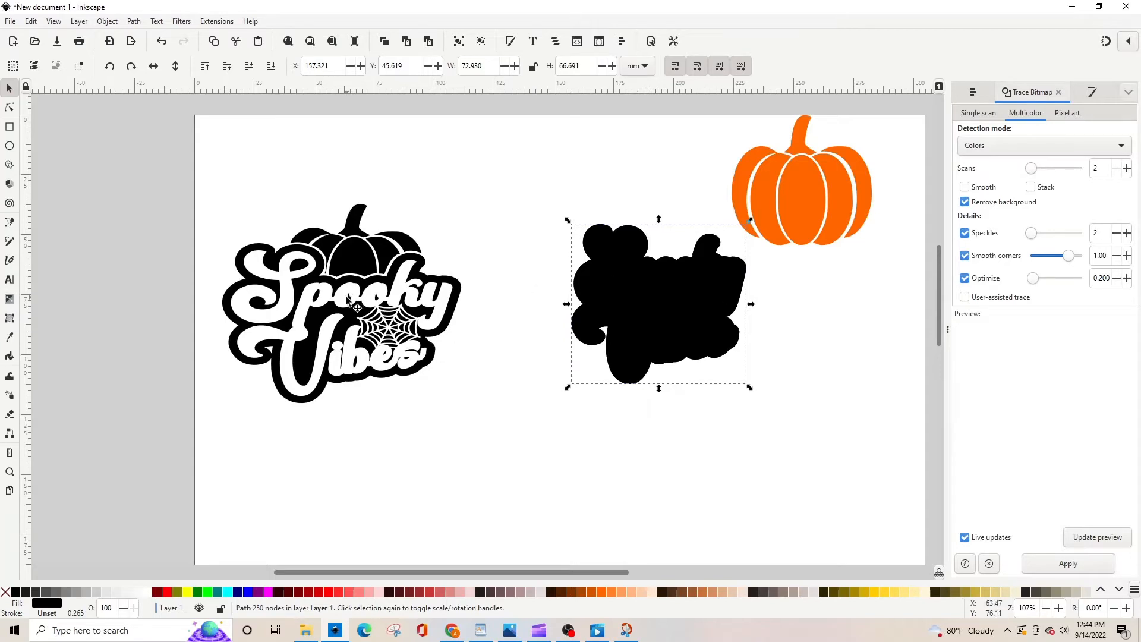
Step: Move the solid silhouette below the lettering and place the orange pumpkin behind the word Spooky at about X 167.5 mm, Y 21.8 mm
left_click_drag(654, 289, 648, 439)
left_click_drag(809, 189, 675, 240)
key("Page_Down")
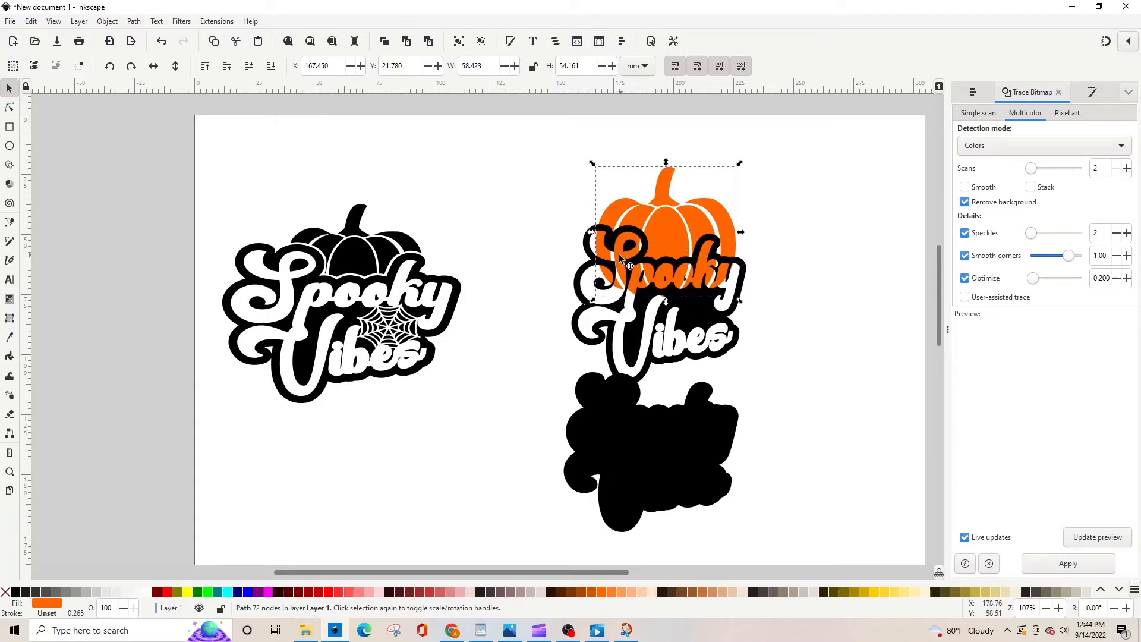
Step: Try placing the solid silhouette over the lettering, then undo the recent moves of the silhouette and the orange pumpkin
left_click_drag(678, 438, 687, 291)
key("ctrl+z")
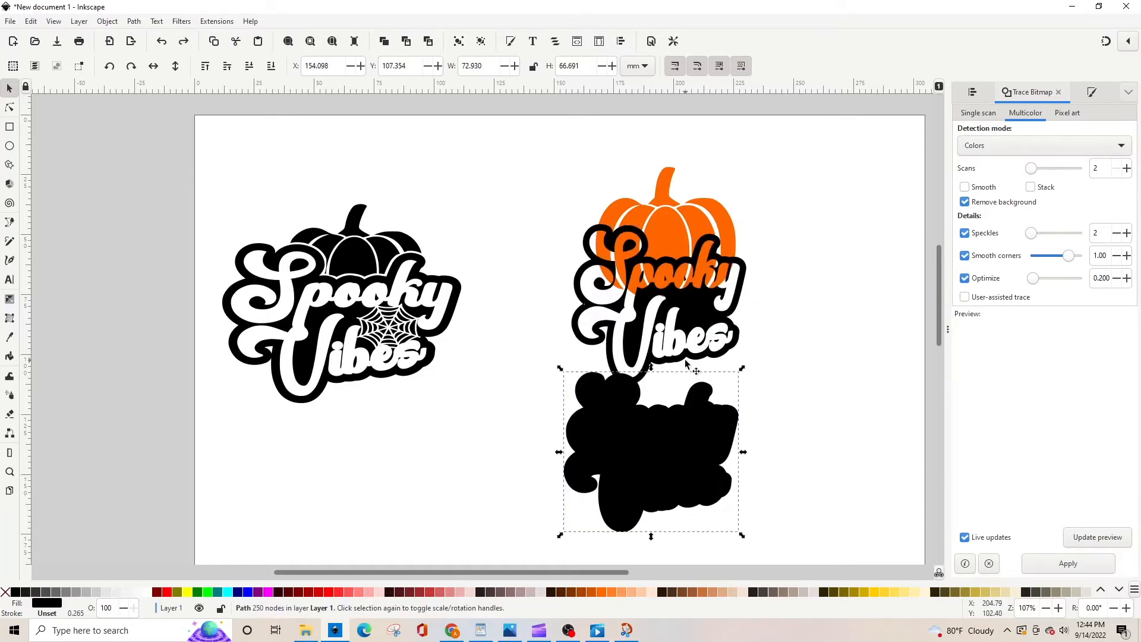
key("ctrl+z")
key("ctrl+z")
key("ctrl+shift+z")
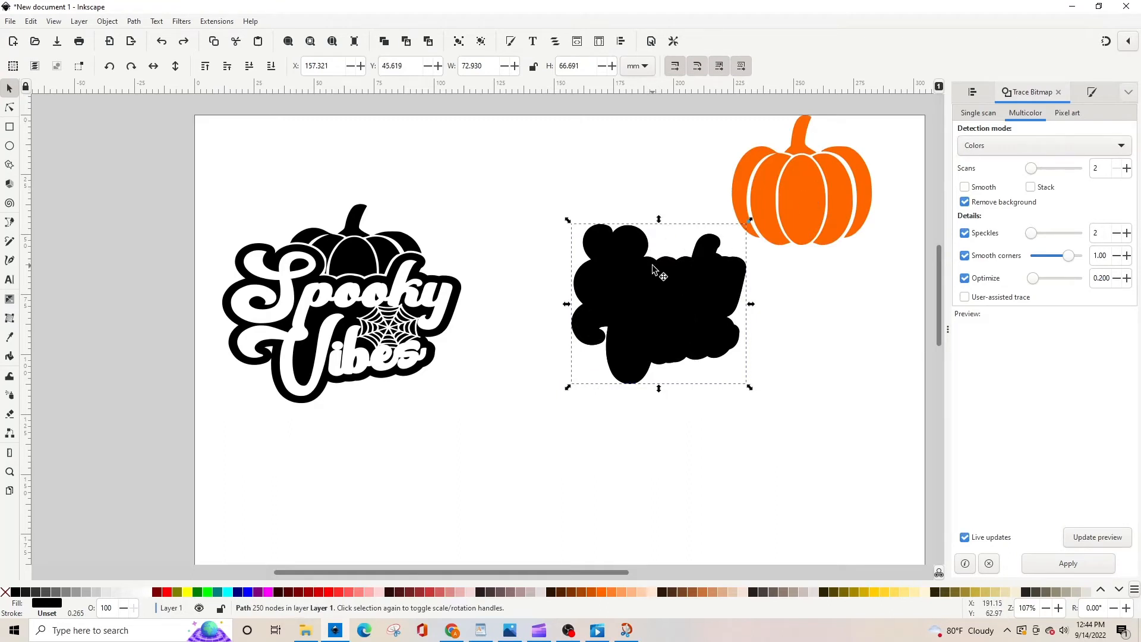
Step: Lower the opacity of the solid black silhouette over the new lettering to 71%
left_click(645, 279)
left_click(639, 295)
key("ctrl+f")
key("ctrl+shift+f")
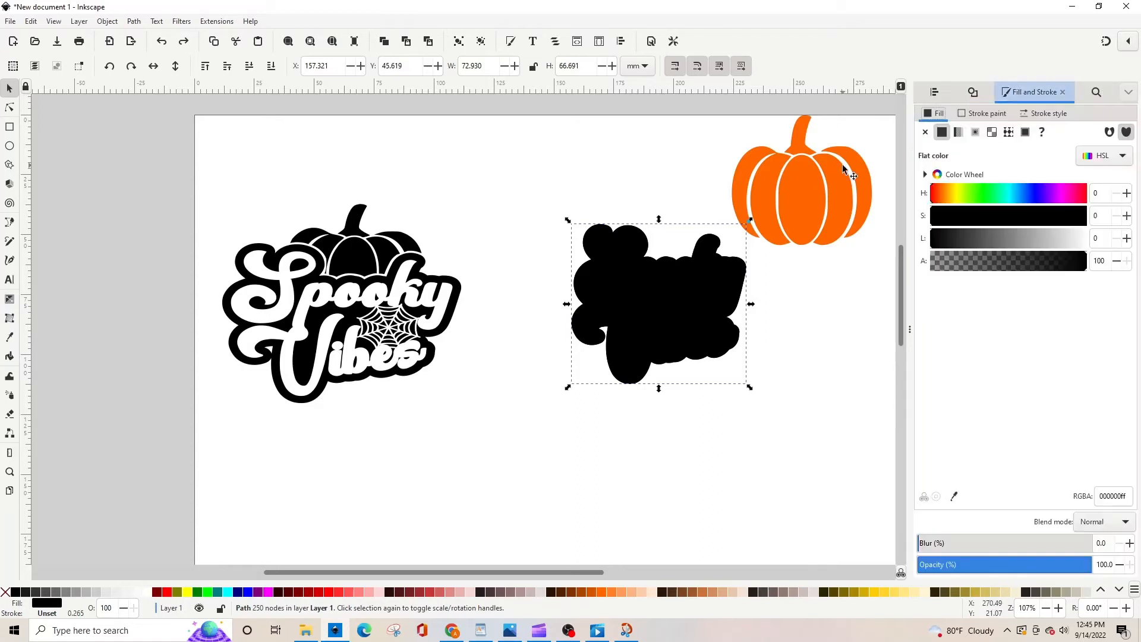
left_click(1042, 564)
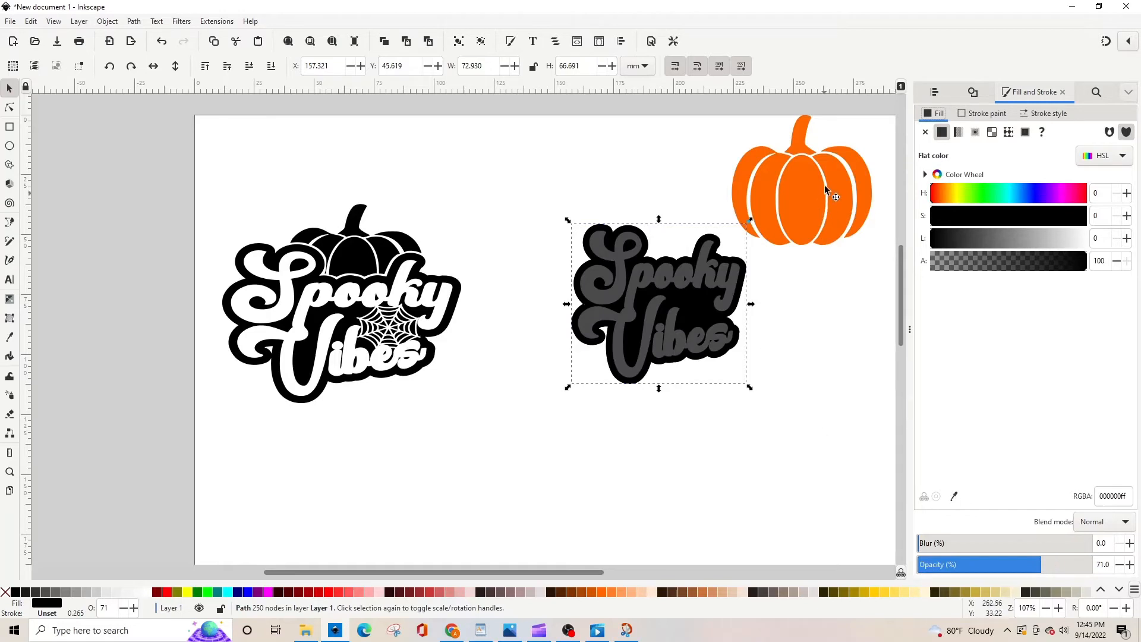
Step: Place the orange pumpkin behind the word Spooky at about X 175.4 mm, Y 29.9 mm, scaled down to about 44 × 40.8 mm
left_click_drag(818, 182, 674, 225)
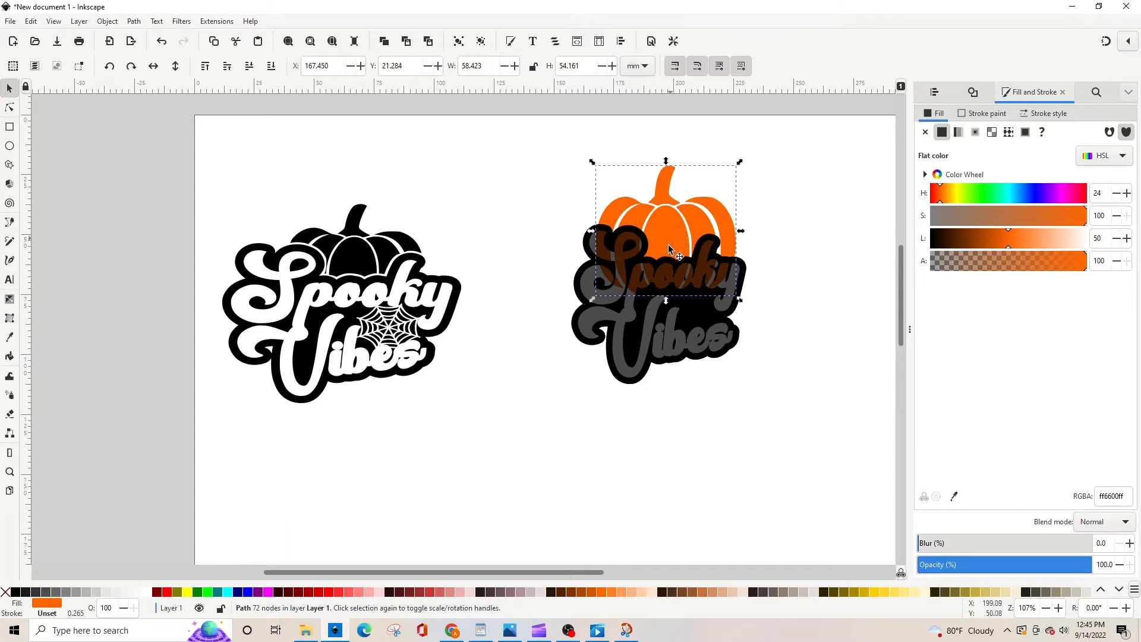
left_click_drag(680, 217, 686, 226)
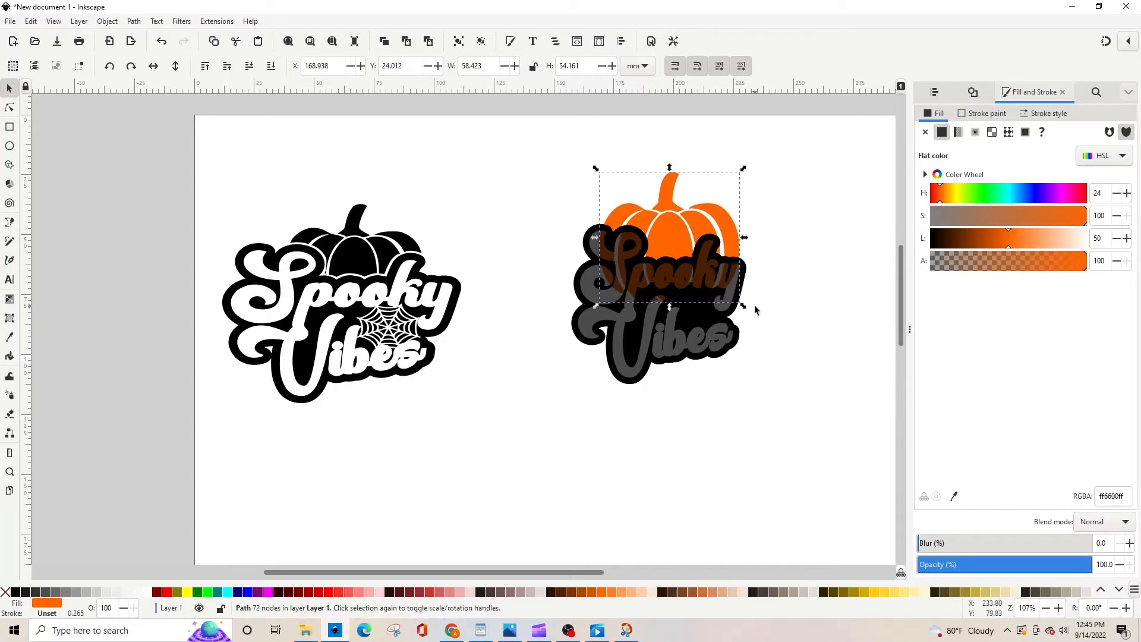
left_click_drag(743, 307, 725, 288)
left_click_drag(687, 222, 688, 226)
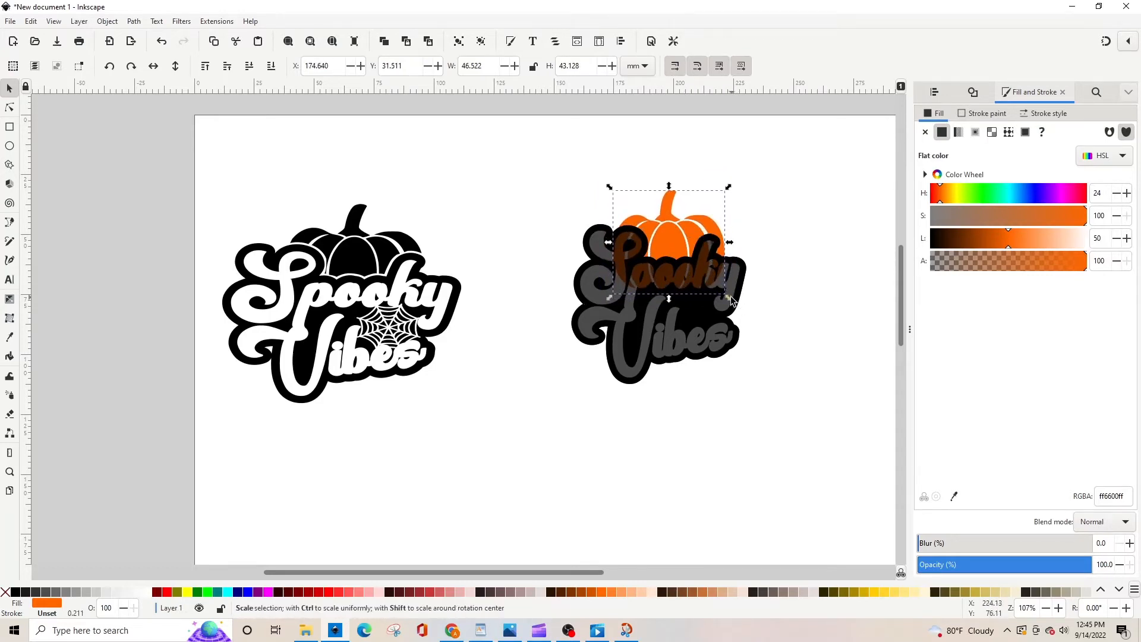
left_click_drag(730, 302, 726, 298)
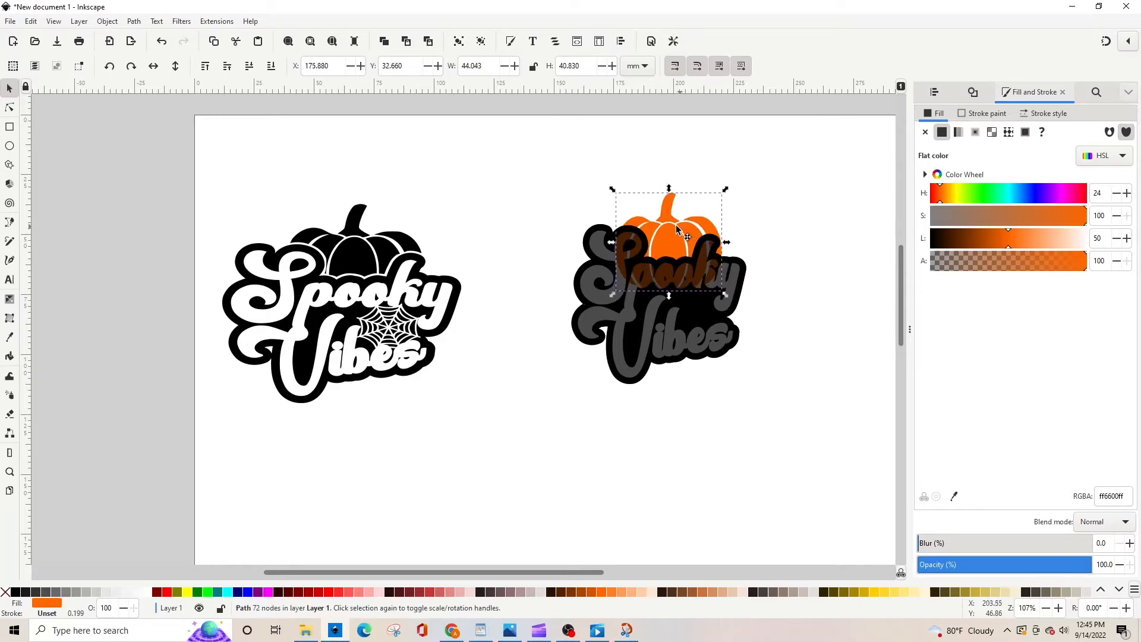
left_click_drag(681, 228, 680, 220)
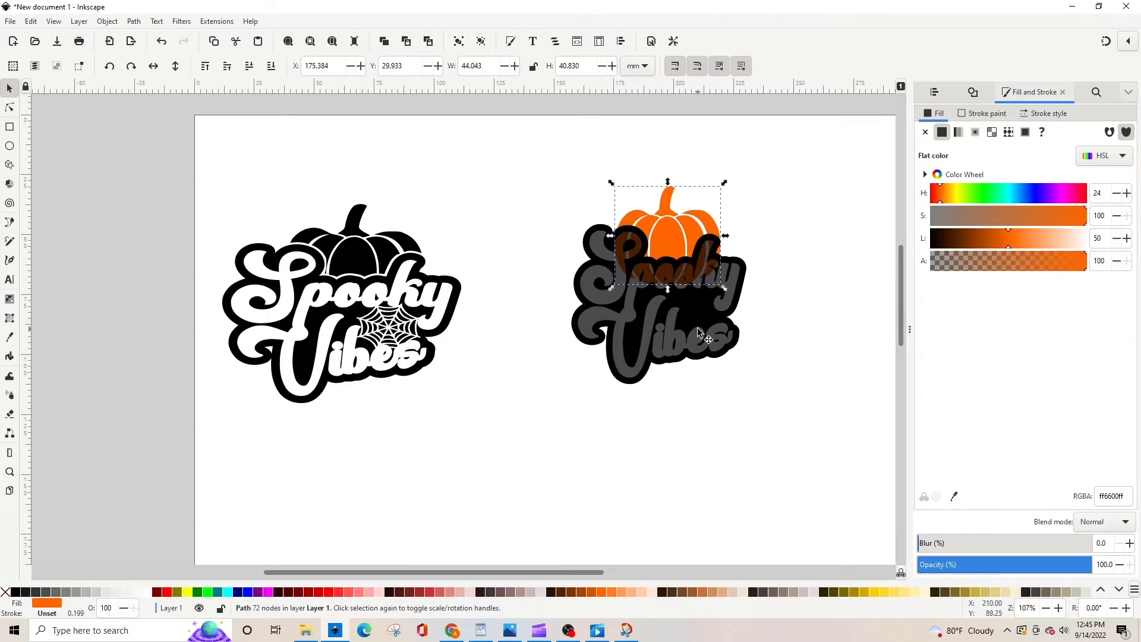
Step: Try cutting the semi-transparent silhouette out of the orange pumpkin using Difference
left_click(669, 301)
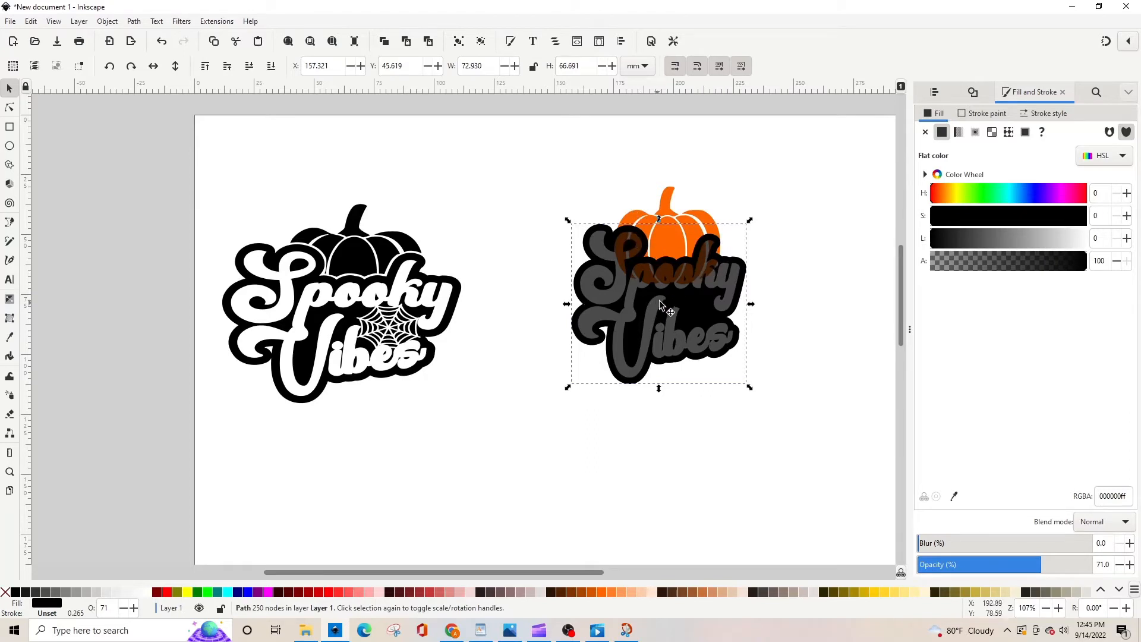
left_click(684, 301)
left_click(782, 275)
left_click(684, 317)
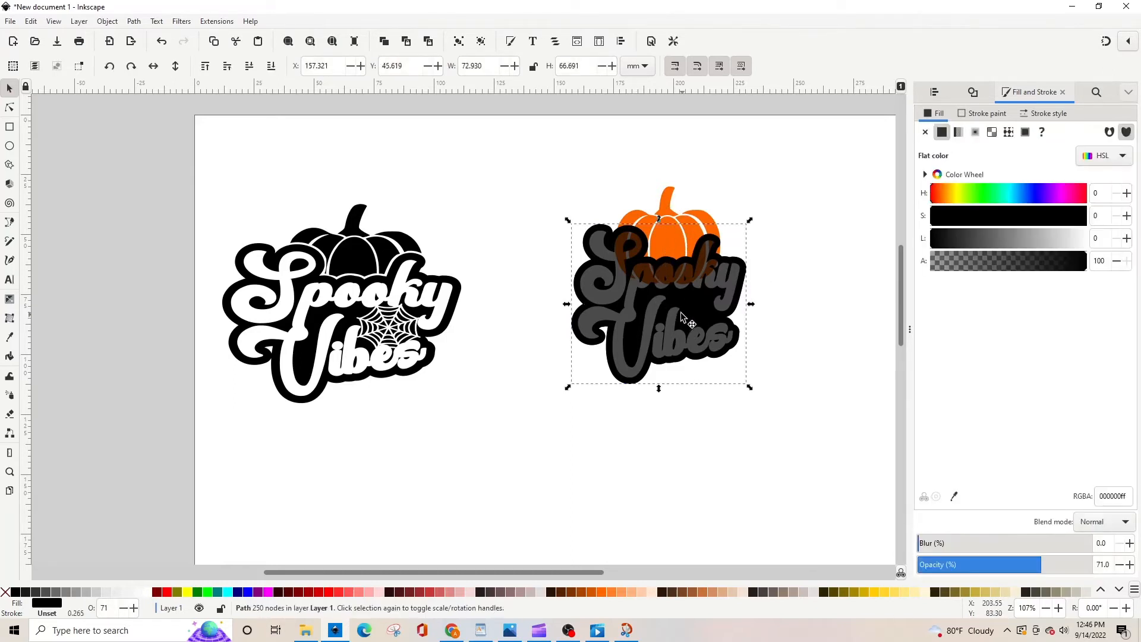
left_click(668, 198, "shift")
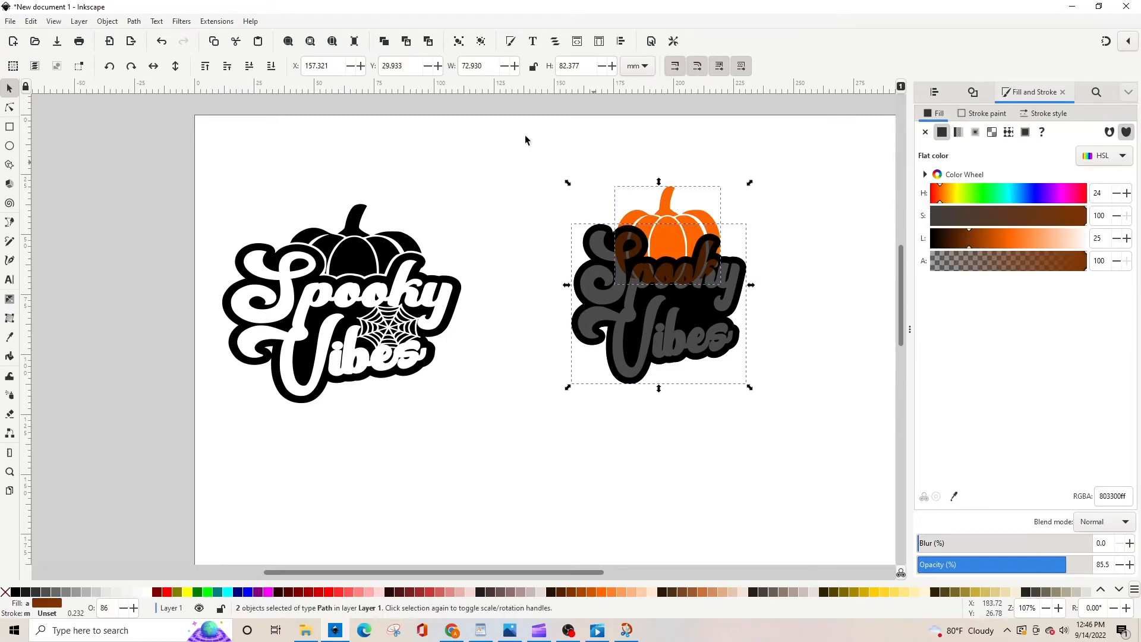
left_click(130, 23)
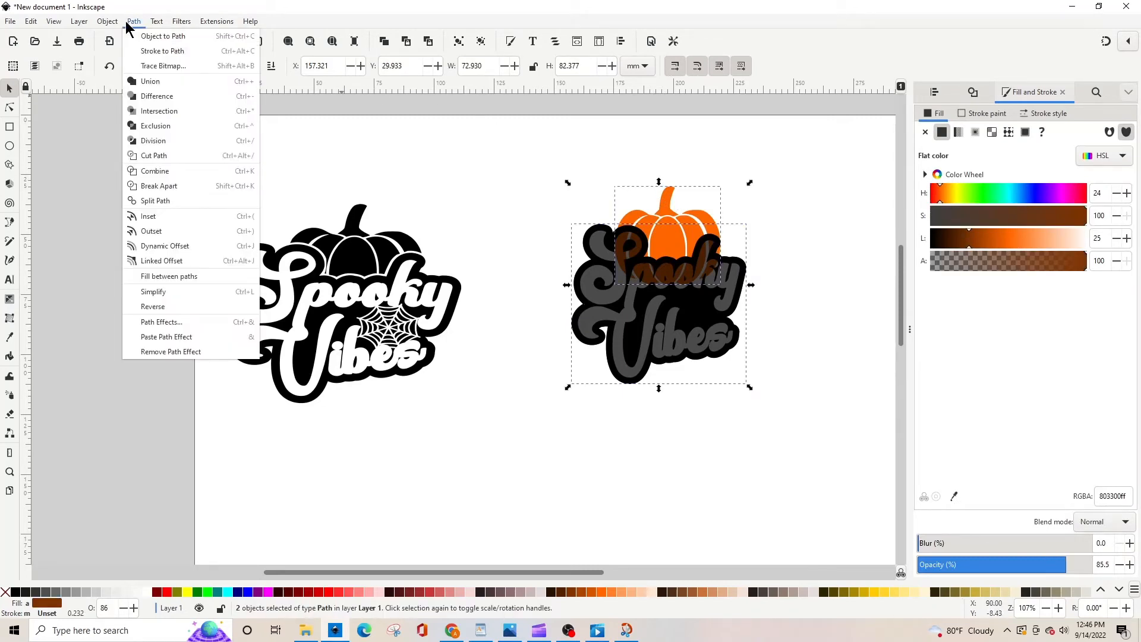
left_click(150, 98)
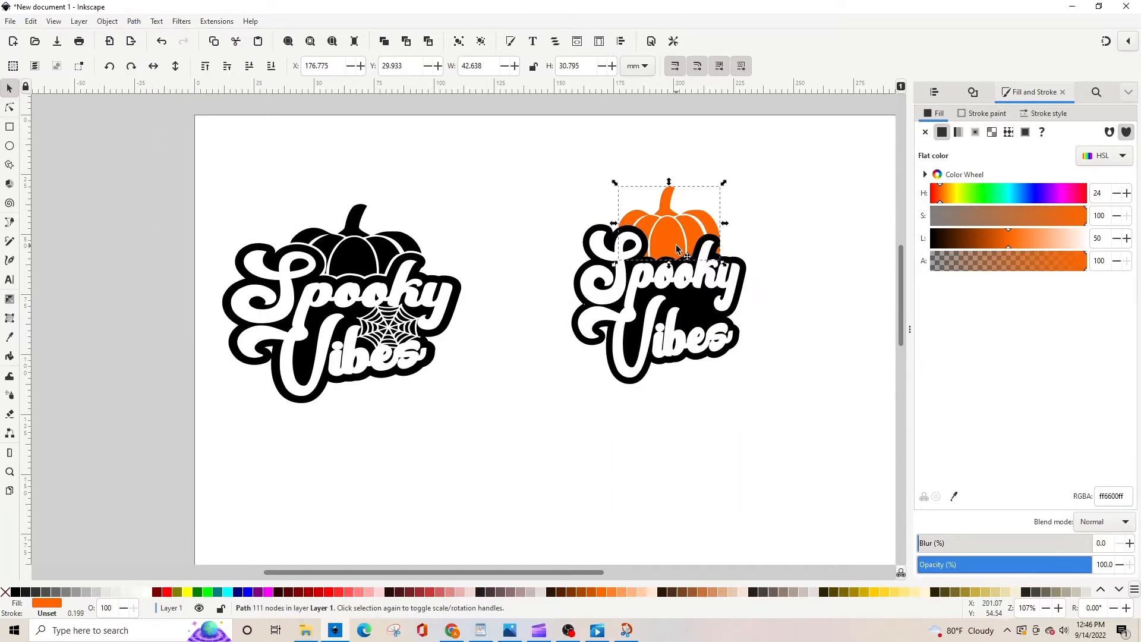
Step: Examine the pumpkin's cut edge along the word Spooky and undo the Difference cut
left_click_drag(680, 243, 684, 230)
key("ctrl+z")
key("3")
scroll(451, 388, "down", 3)
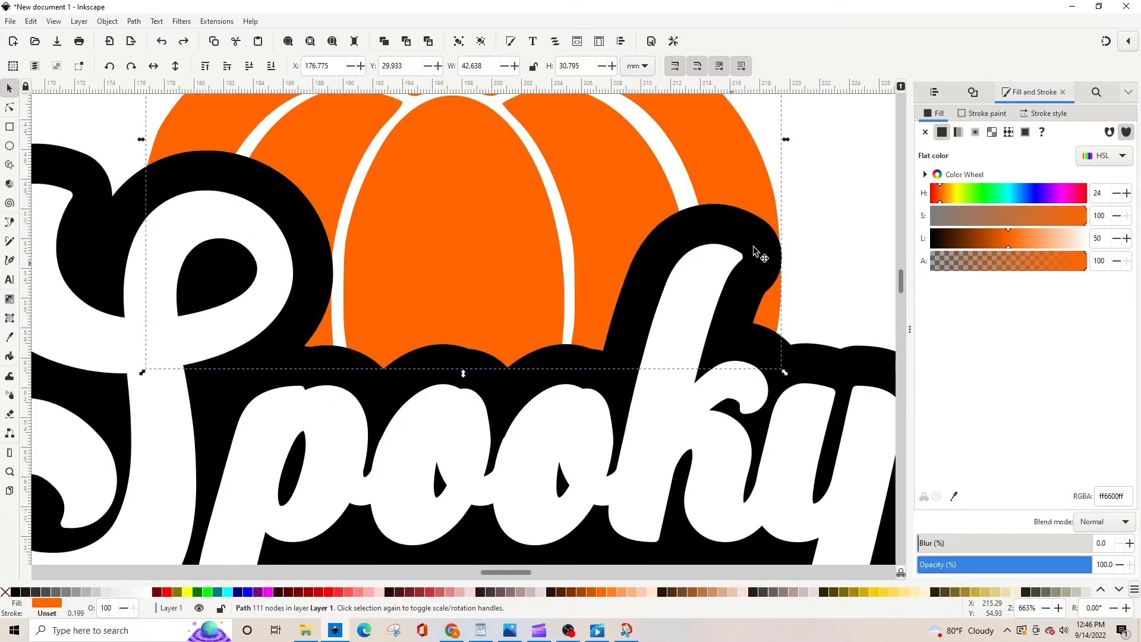
key("minus")
key("minus")
key("minus")
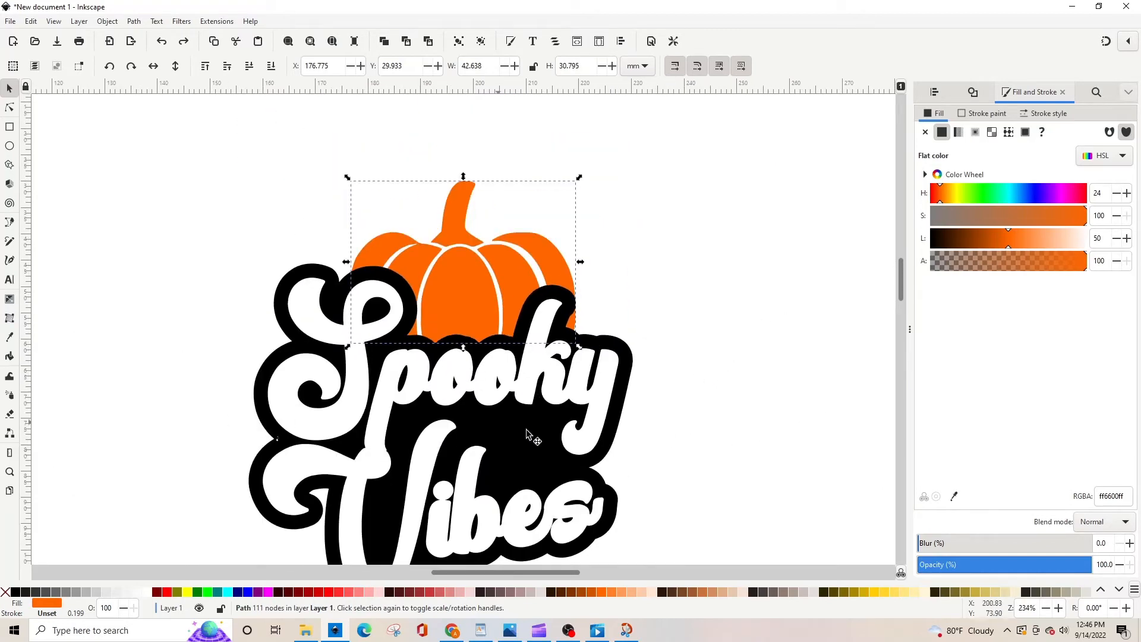
left_click_drag(551, 573, 549, 572)
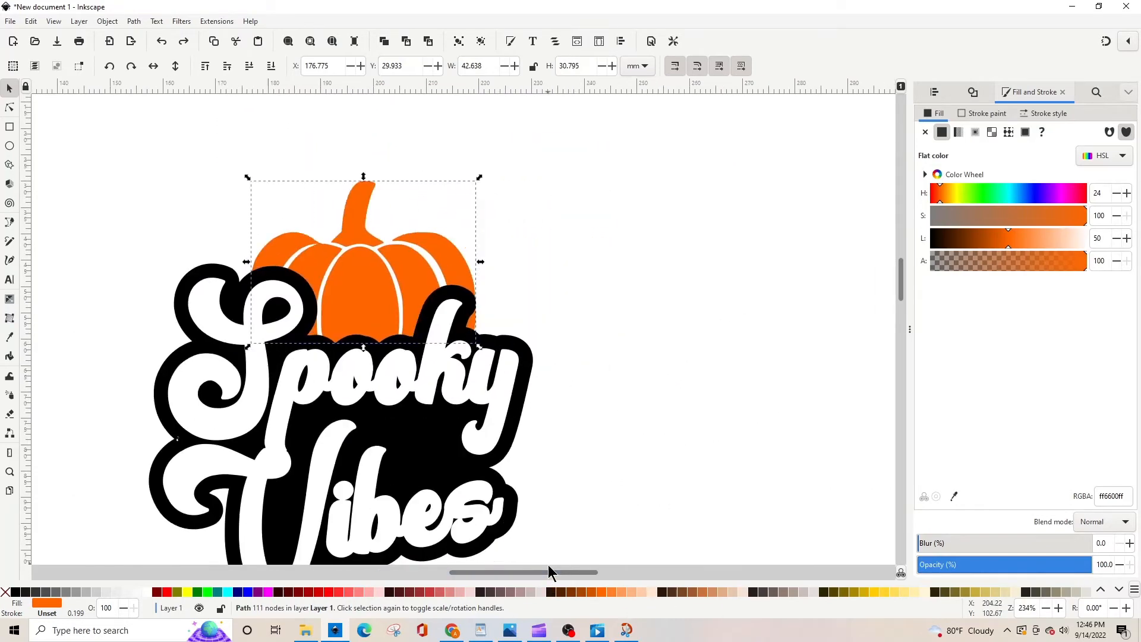
left_click_drag(899, 290, 899, 294)
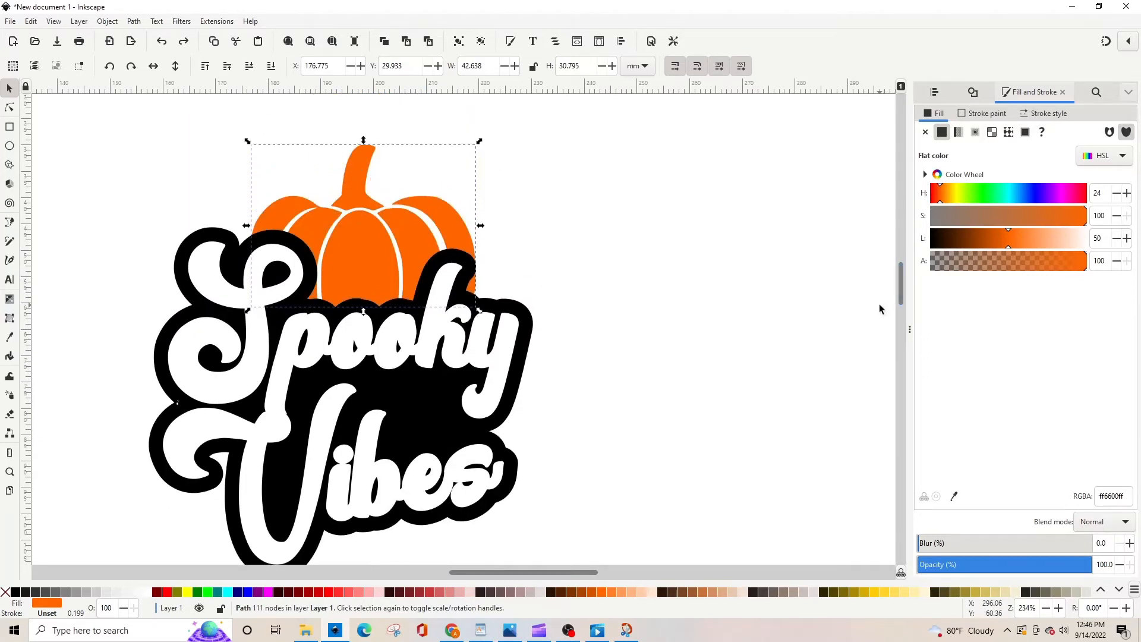
left_click(880, 309)
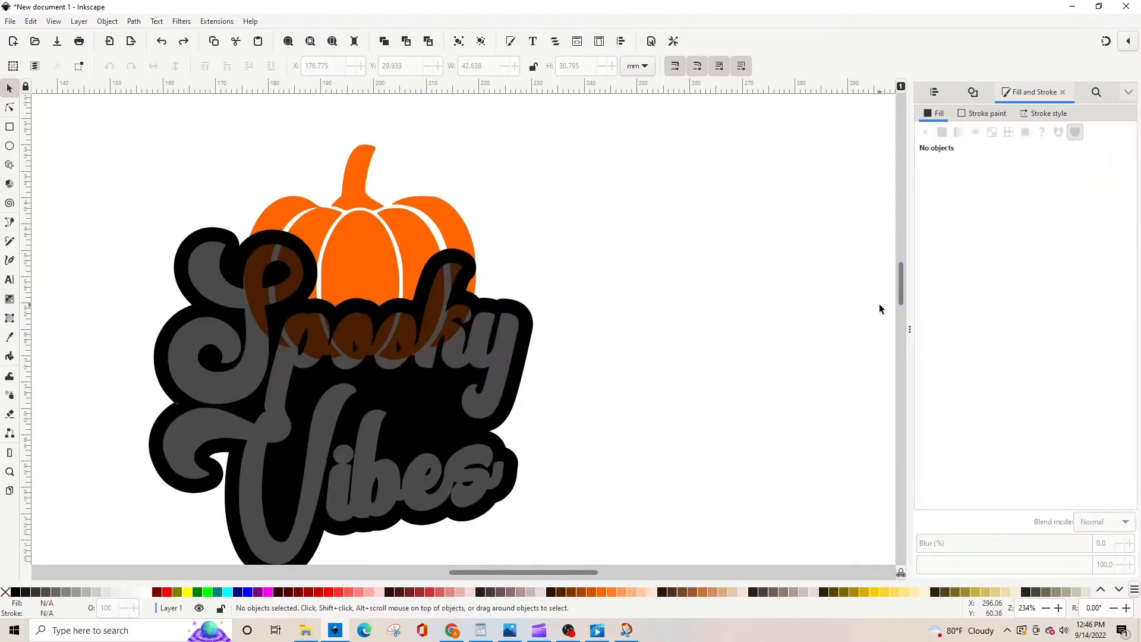
Step: Enlarge the silhouette slightly to about 74.1 × 67.9 mm with Dynamic Offset and turn it into a path with Union
left_click(404, 360)
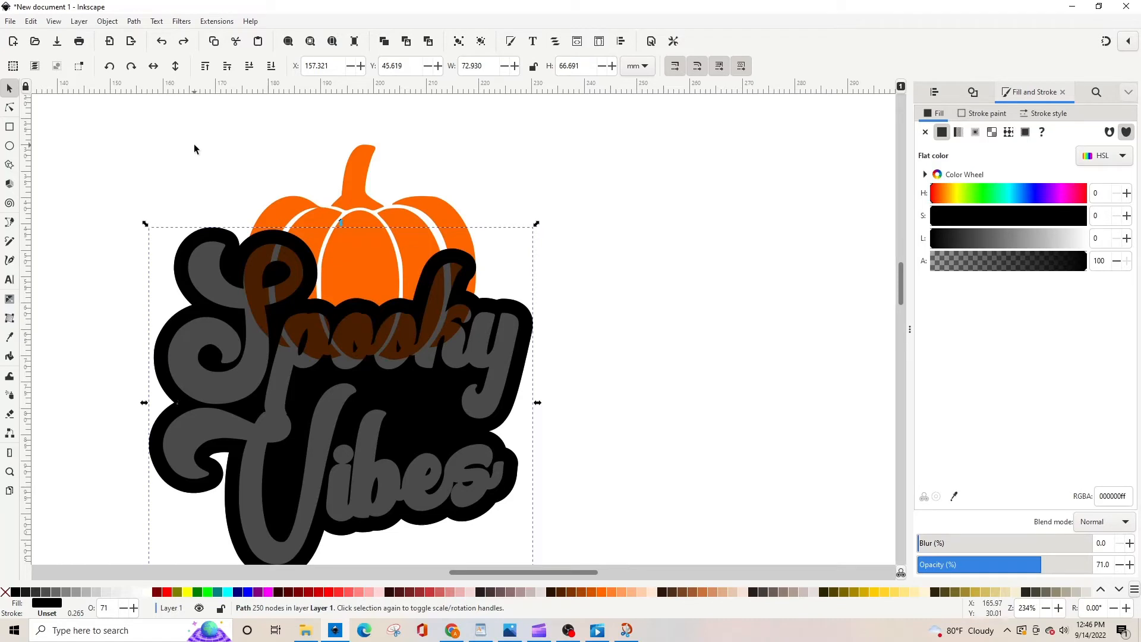
left_click(135, 22)
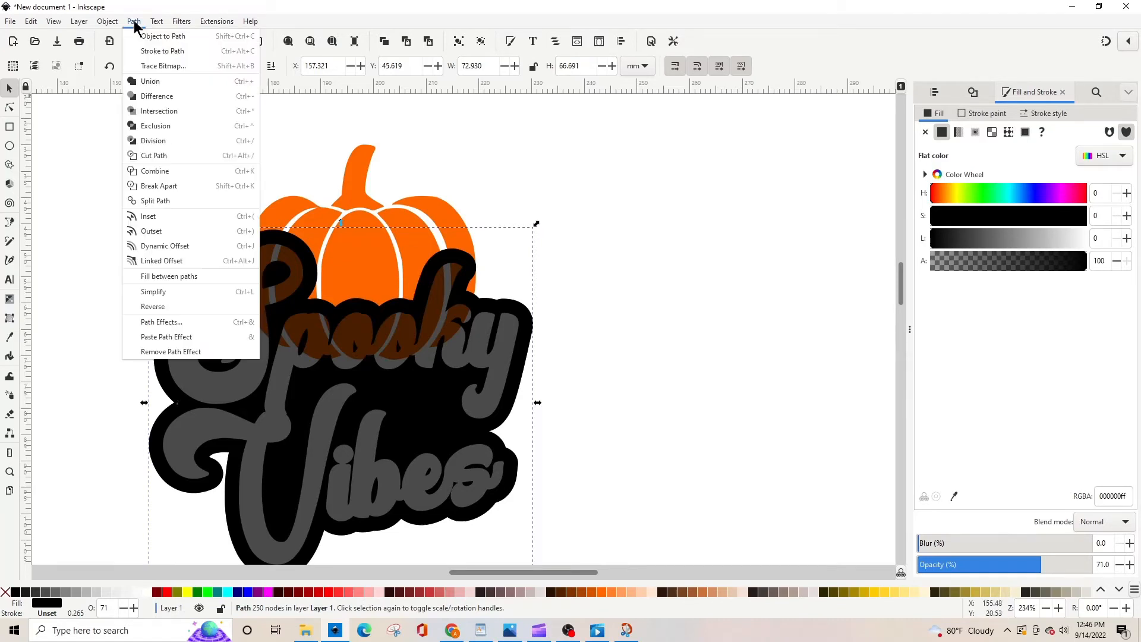
left_click(177, 246)
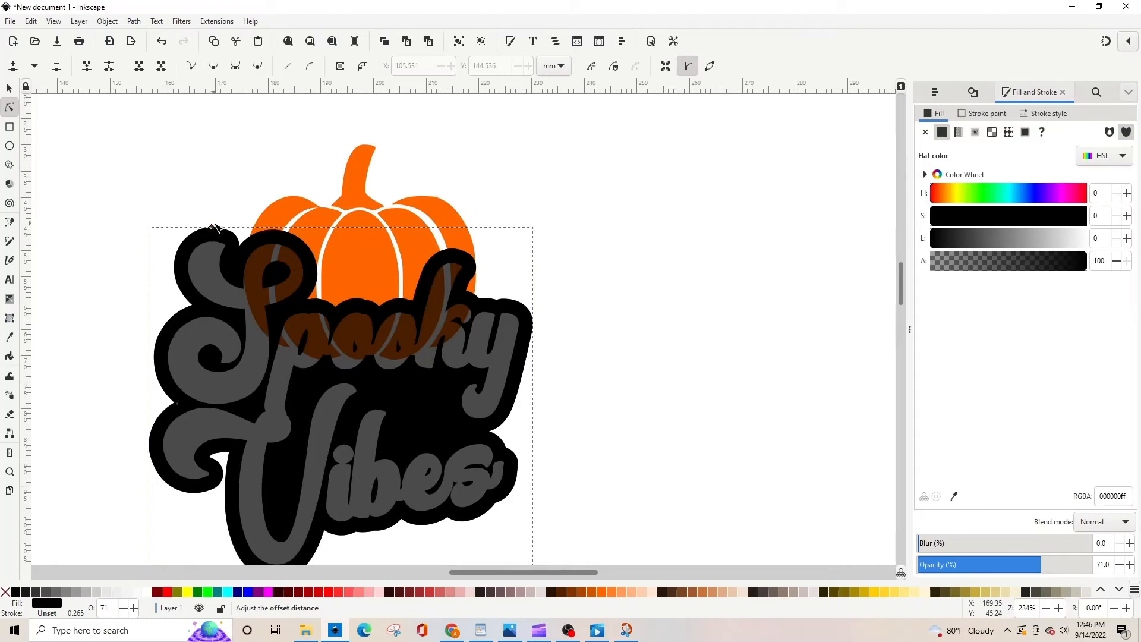
left_click_drag(214, 227, 214, 224)
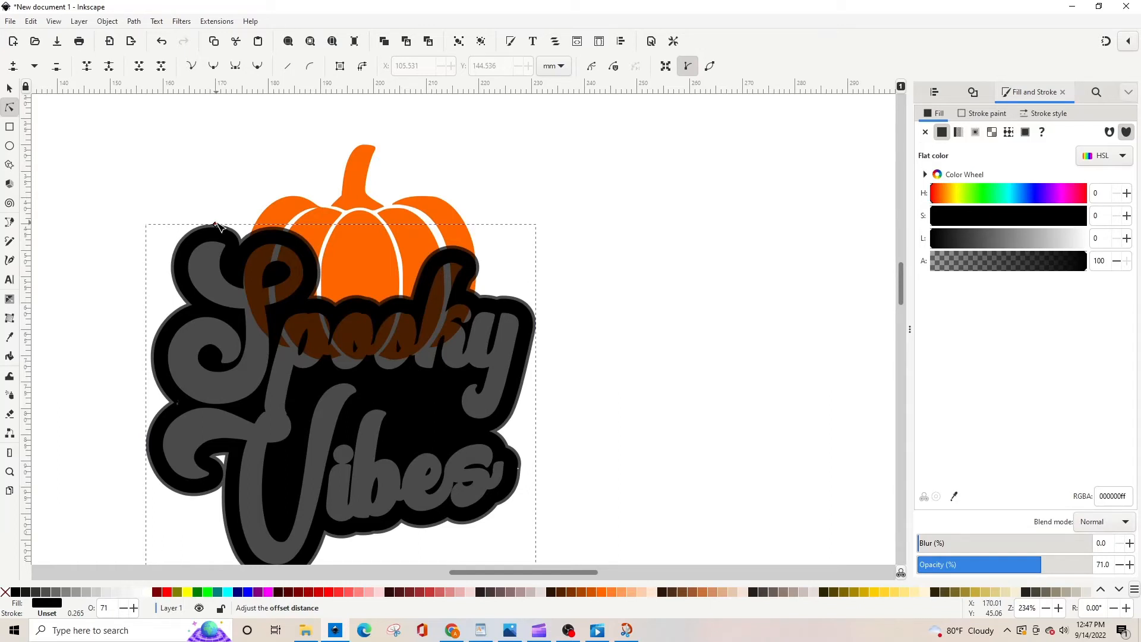
left_click(135, 22)
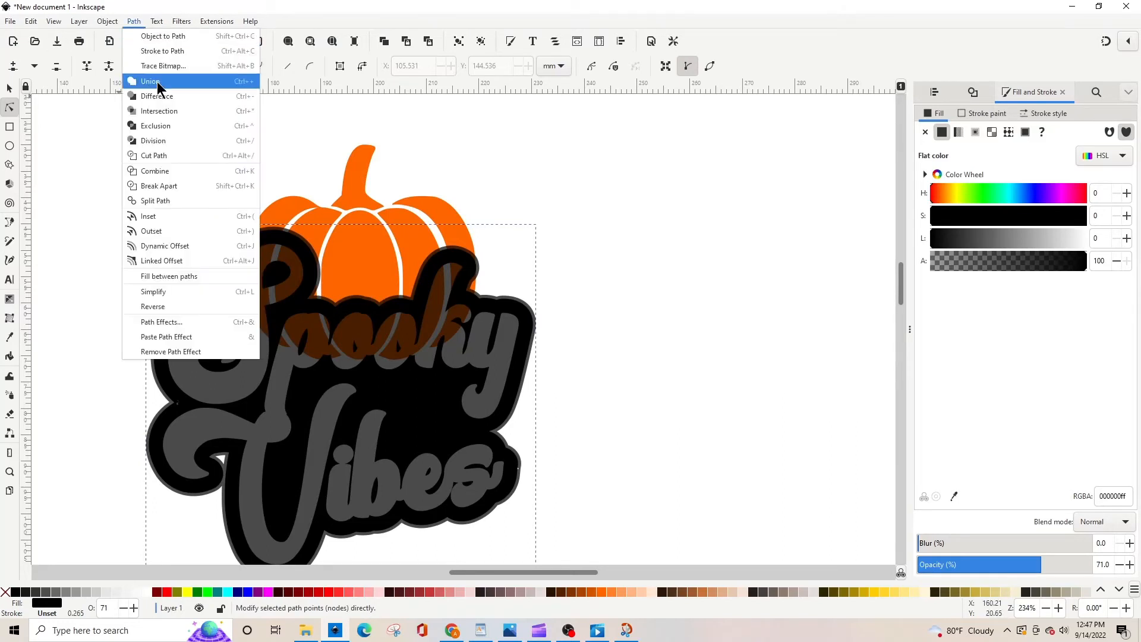
left_click(158, 82)
left_click(9, 89)
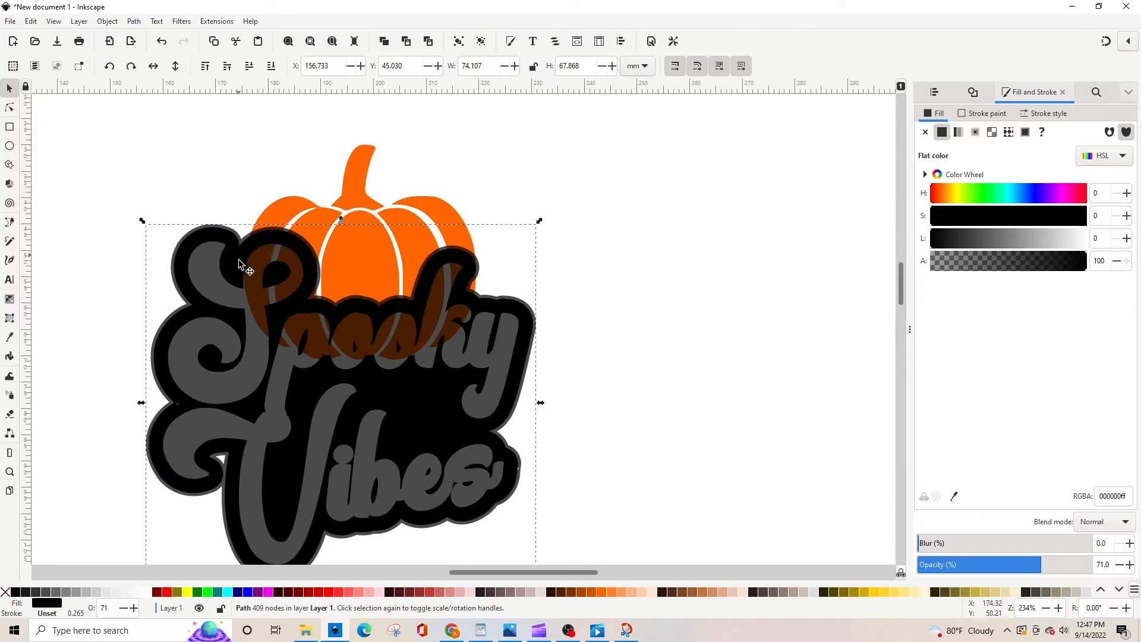
Step: Cut the enlarged silhouette out of the orange pumpkin using Difference
left_click(362, 177, "shift")
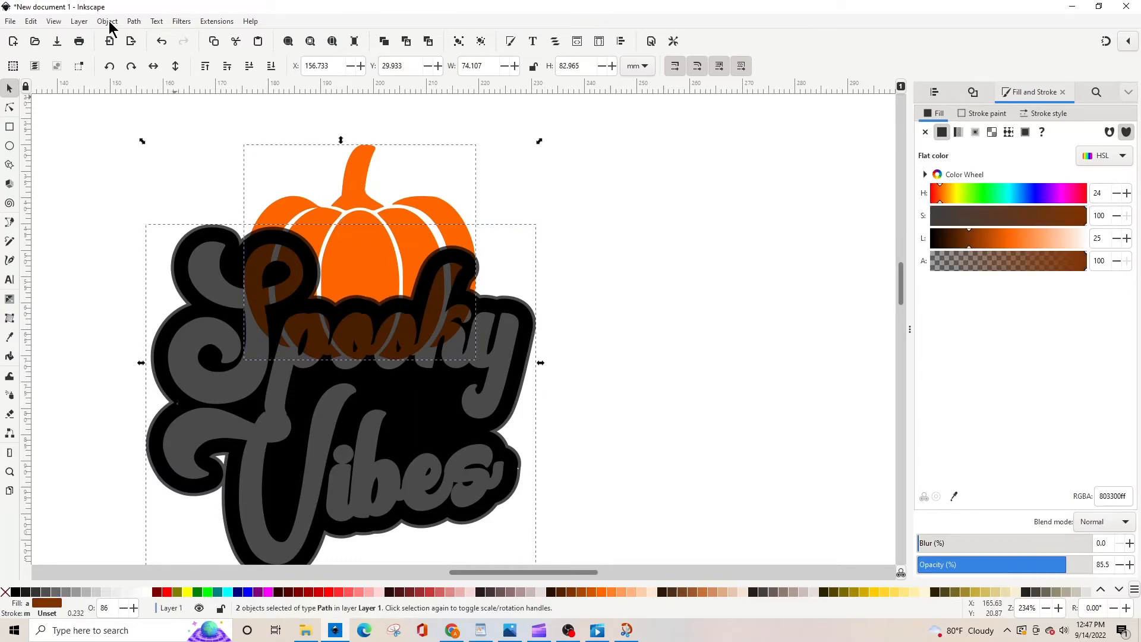
left_click(132, 22)
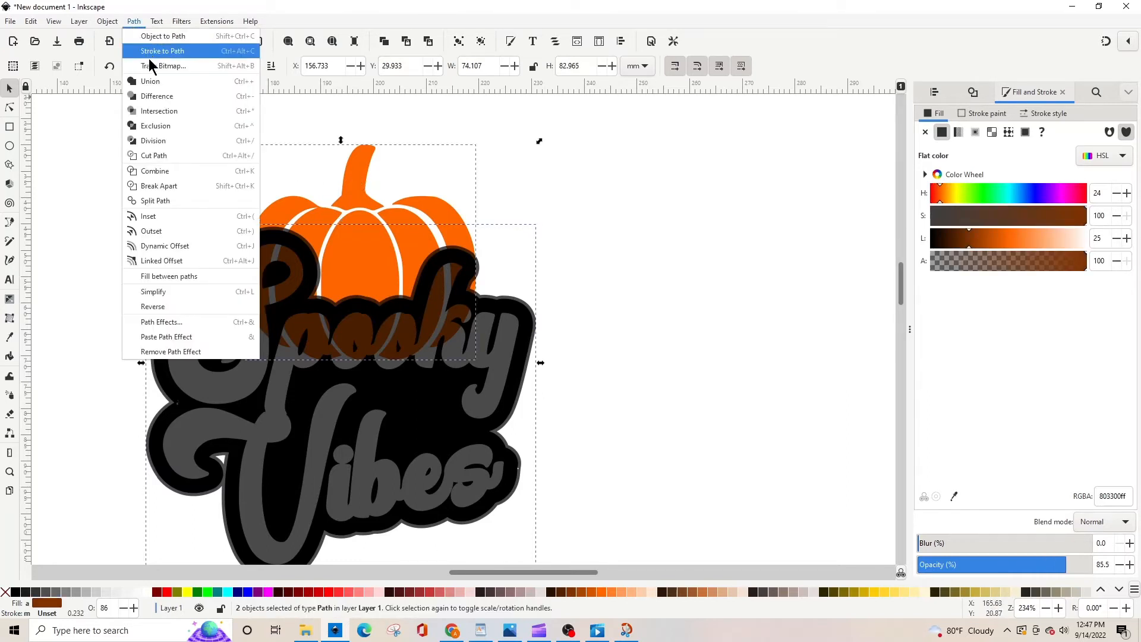
left_click(152, 95)
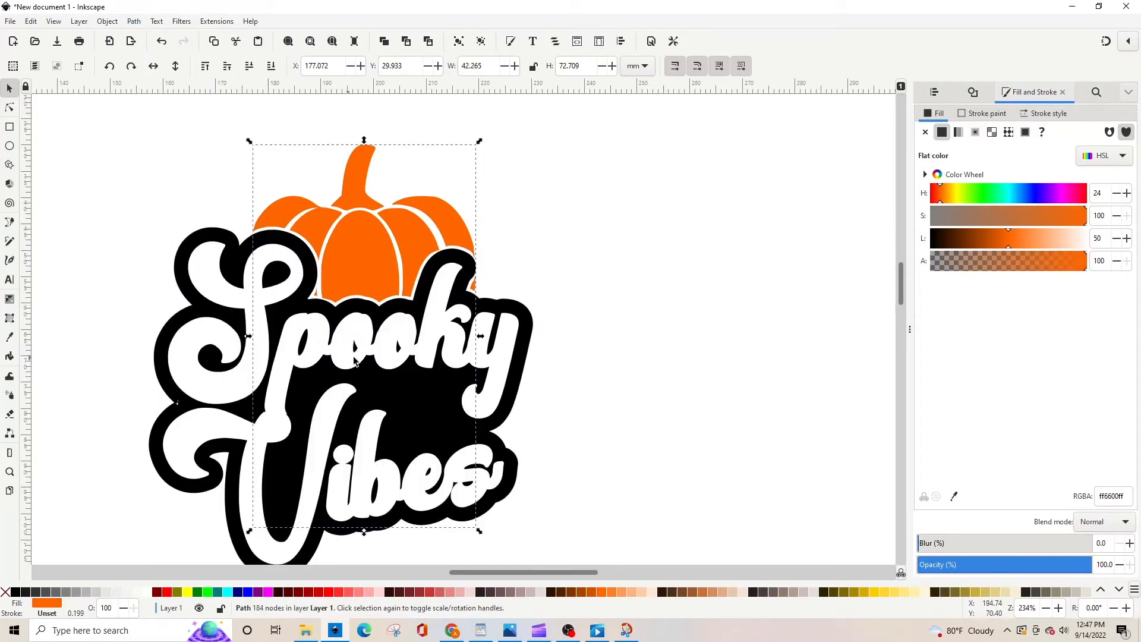
scroll(377, 349, "up", 1)
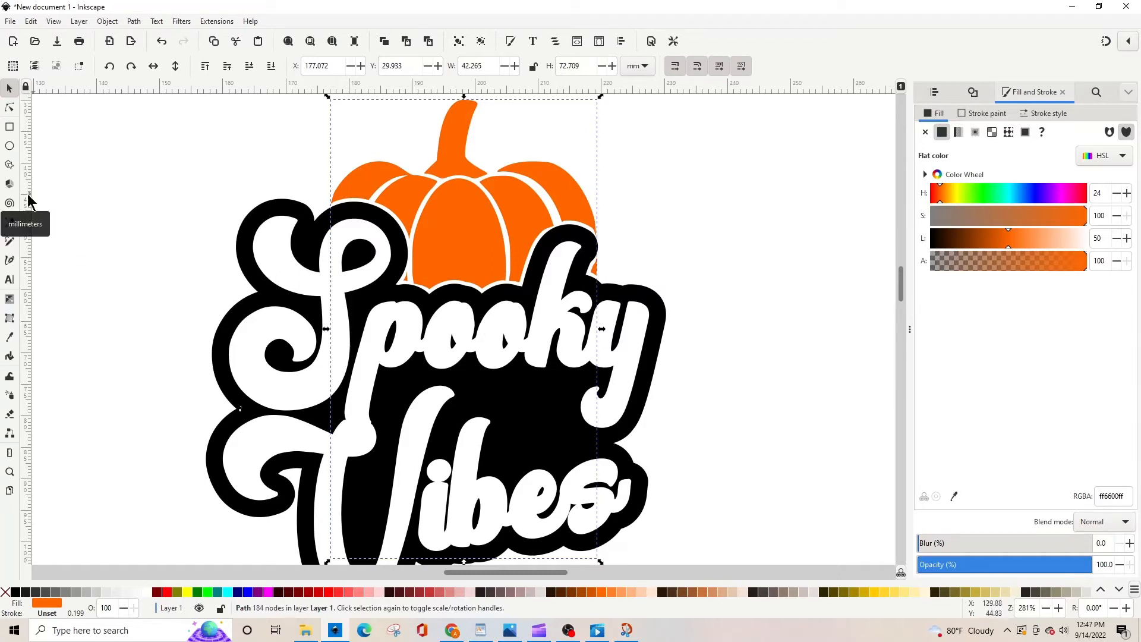
key("minus")
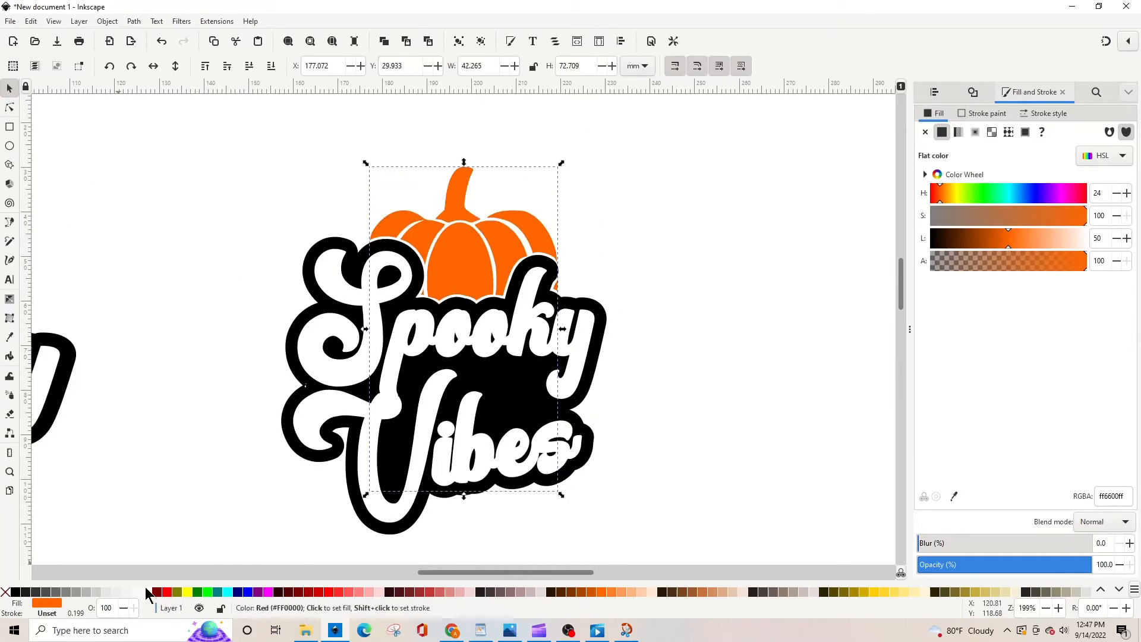
Step: Fill the cut pumpkin black and merge it with the Spooky Vibes lettering using Union
left_click(15, 592)
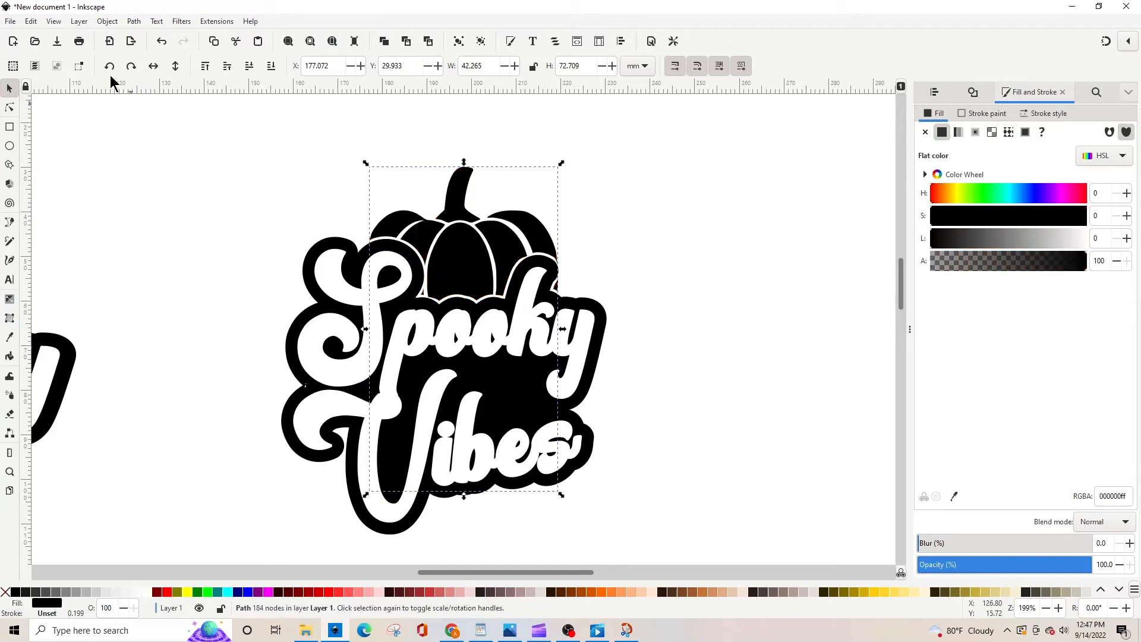
left_click(477, 380, "shift")
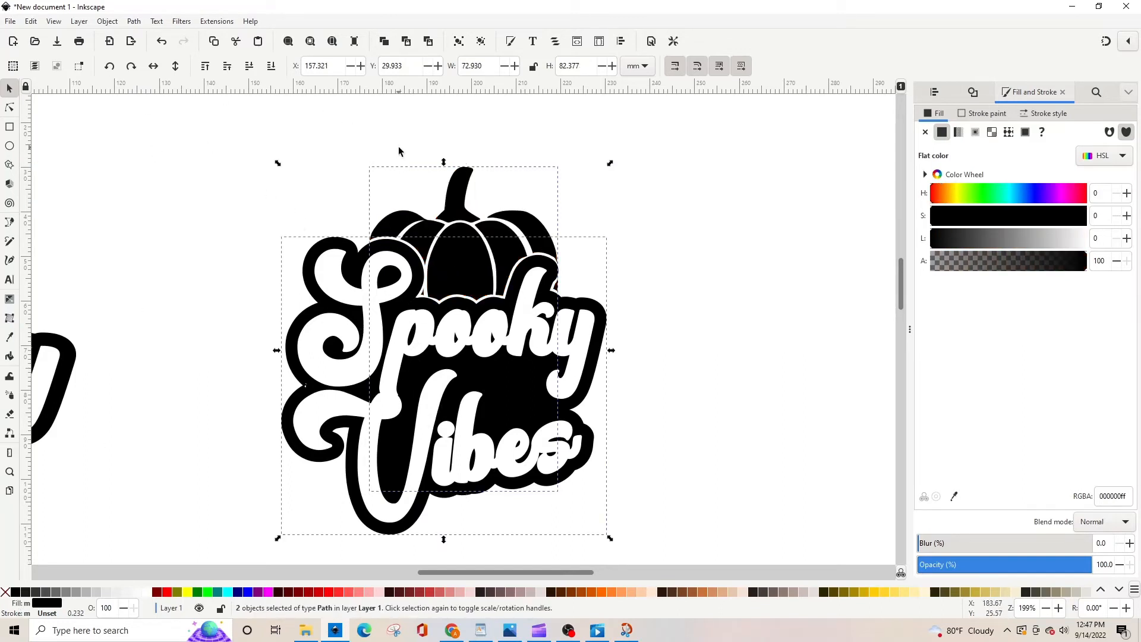
left_click(134, 22)
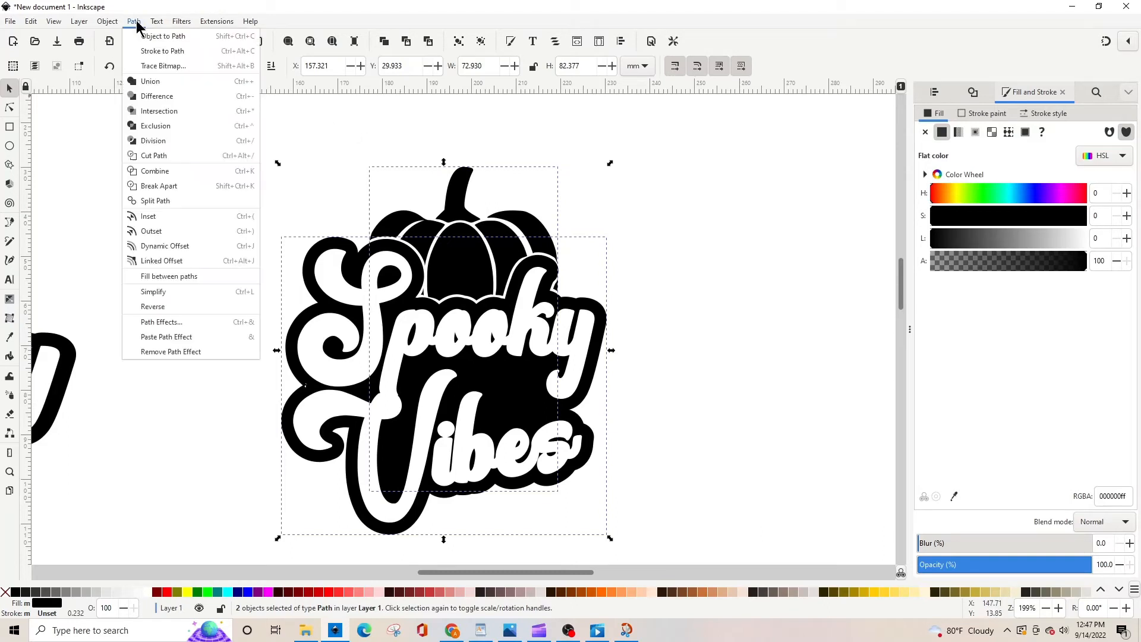
left_click(164, 86)
Step: Reposition the merged pumpkin and lettering design at about X 162.0 mm, Y 25.9 mm
left_click_drag(514, 234, 477, 215)
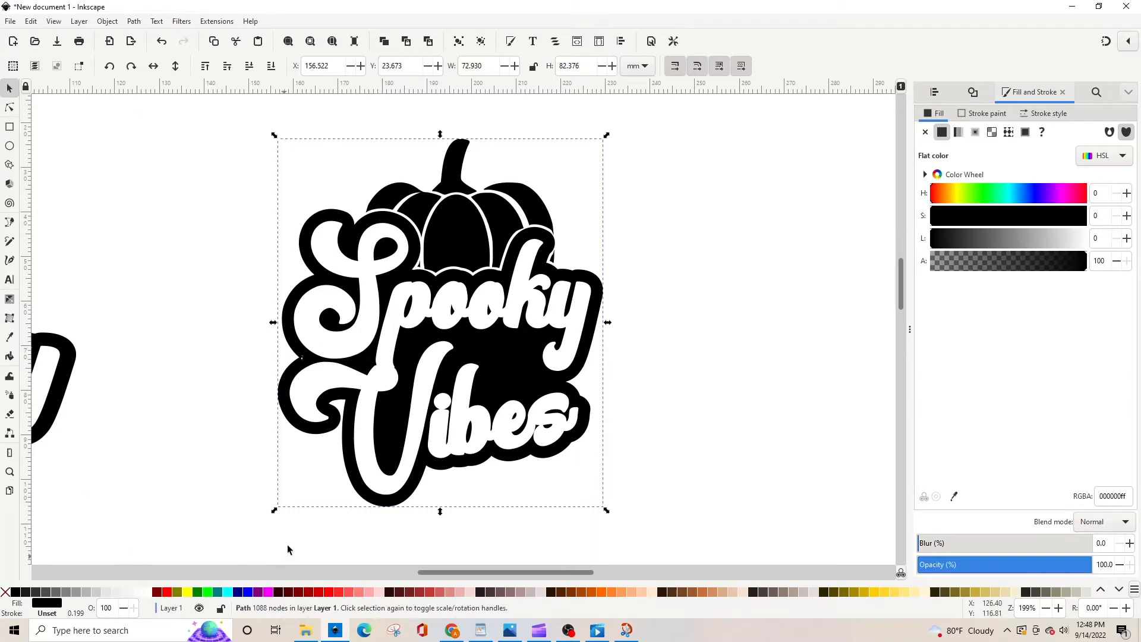
left_click(502, 376)
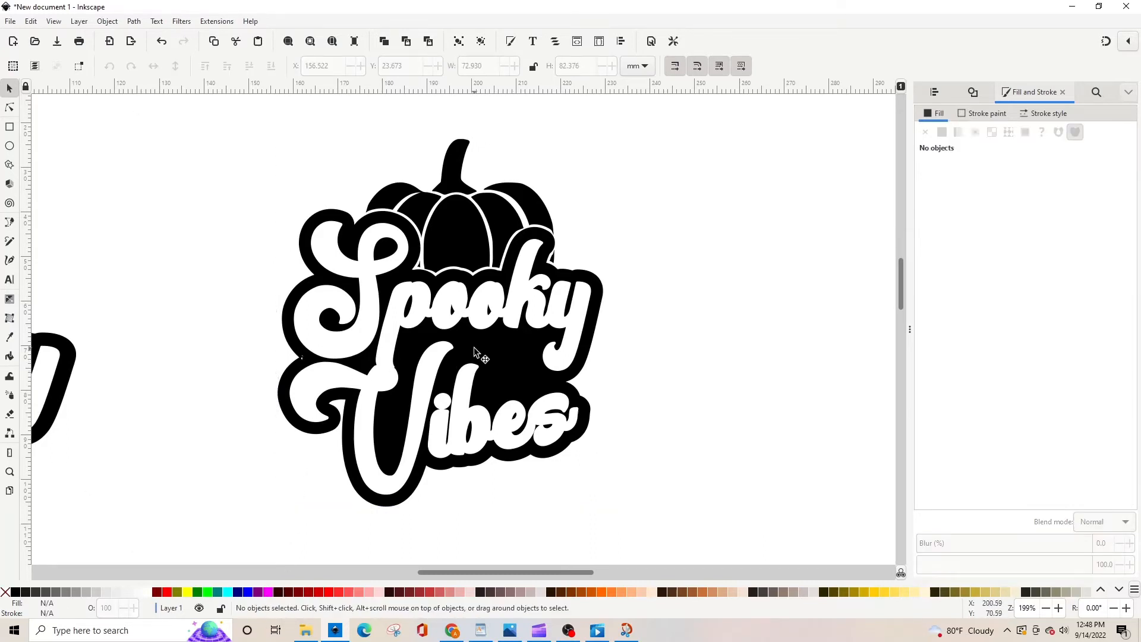
left_click_drag(476, 351, 502, 364)
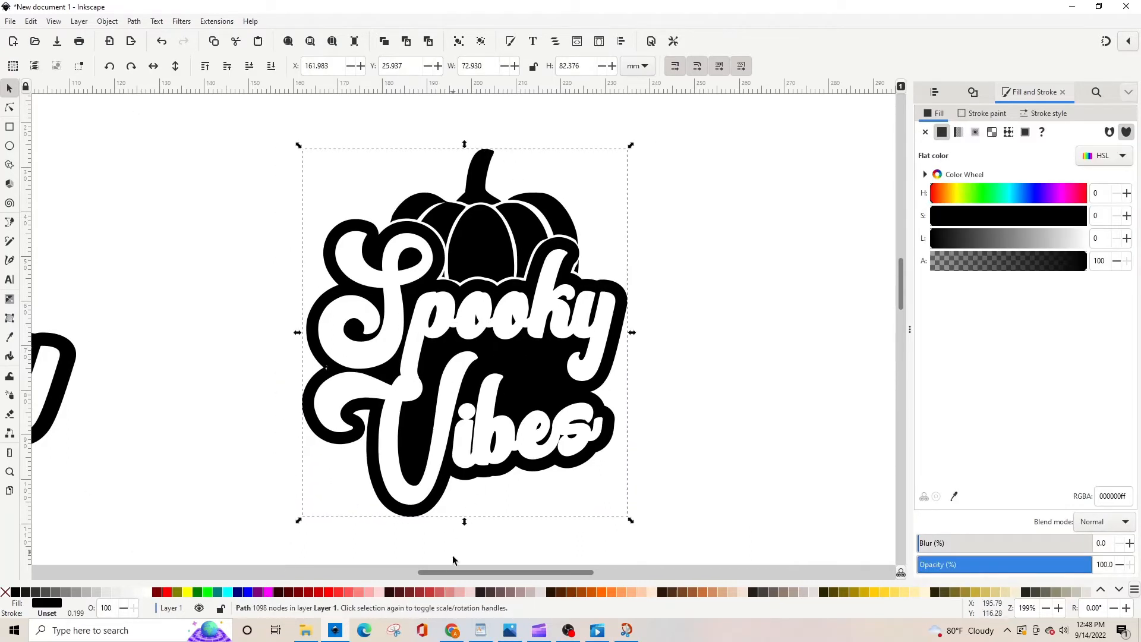
Step: Switch to the browser and copy the thick black spider web image from the spider web clipart results
left_click(452, 631)
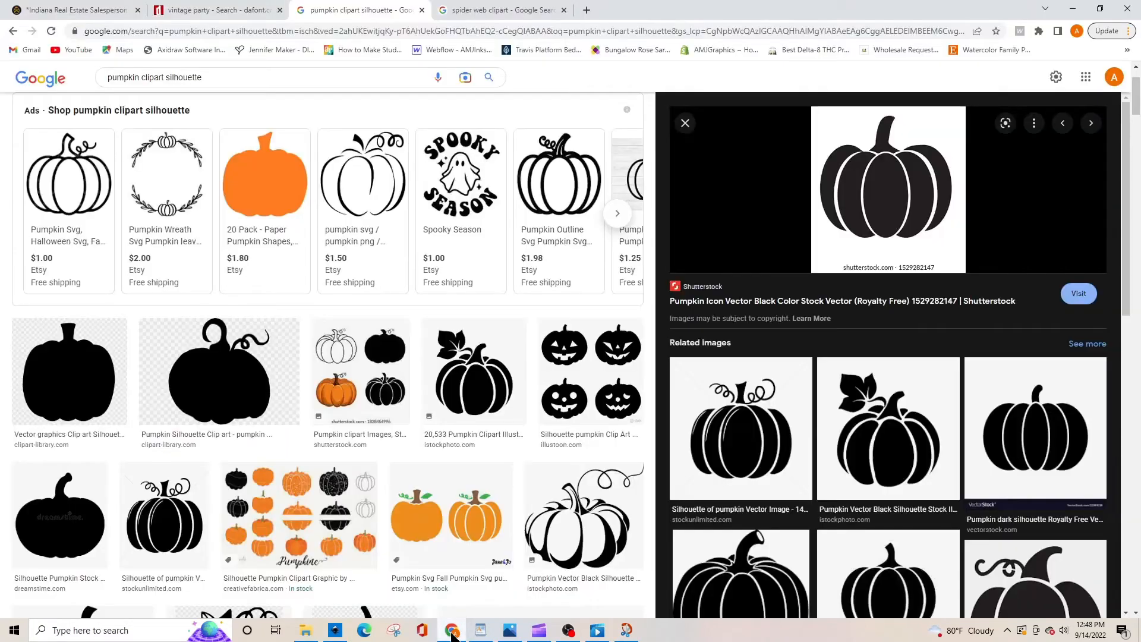
left_click(502, 10)
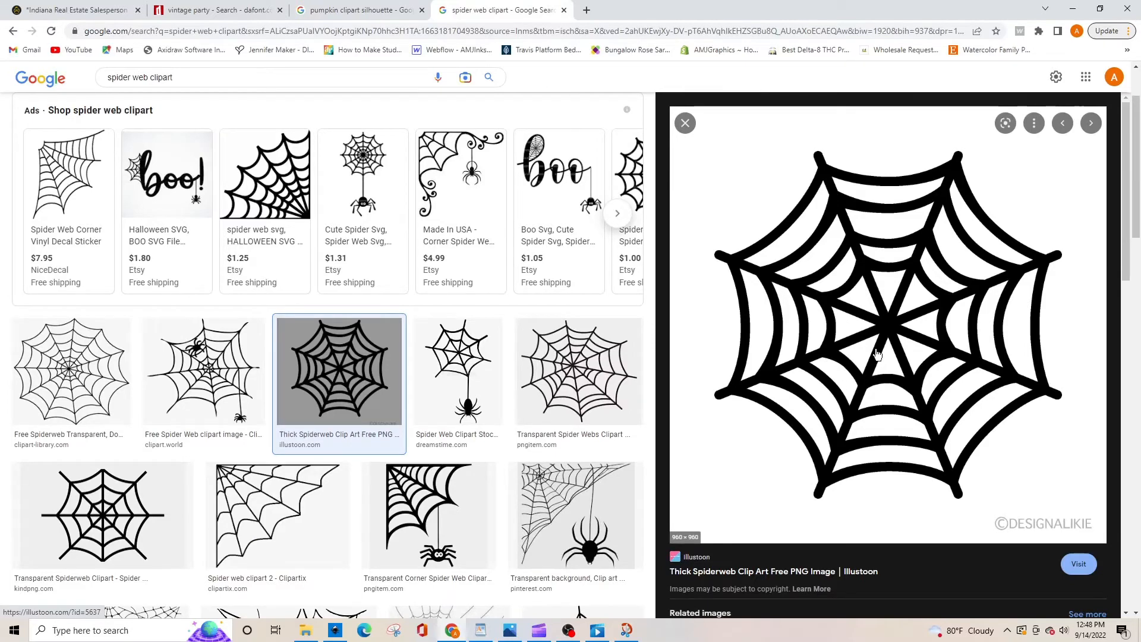
right_click(870, 301)
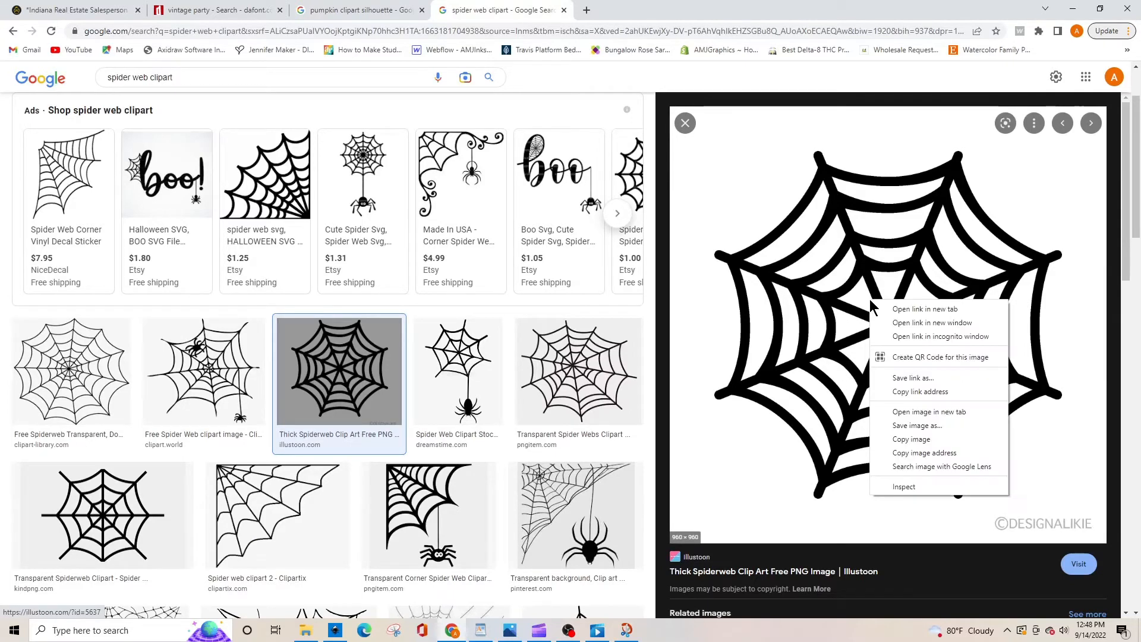
left_click(908, 440)
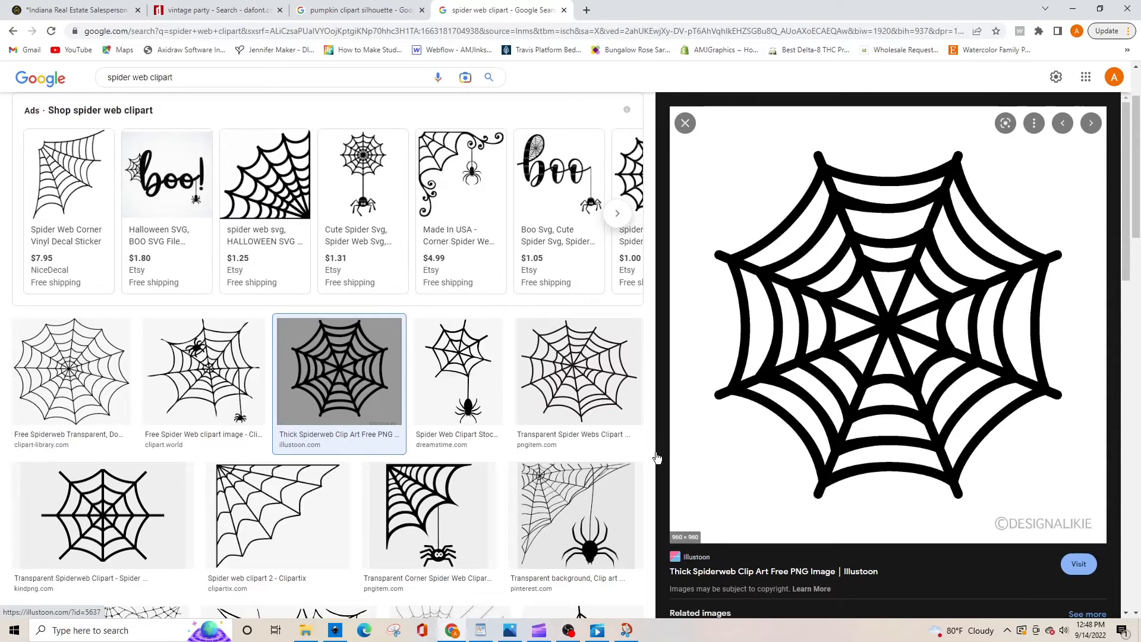
Step: Switch to Inkscape, paste the spider web image and place it beside the design at about X 245.4 mm, Y -19.9 mm
left_click(337, 632)
right_click(711, 222)
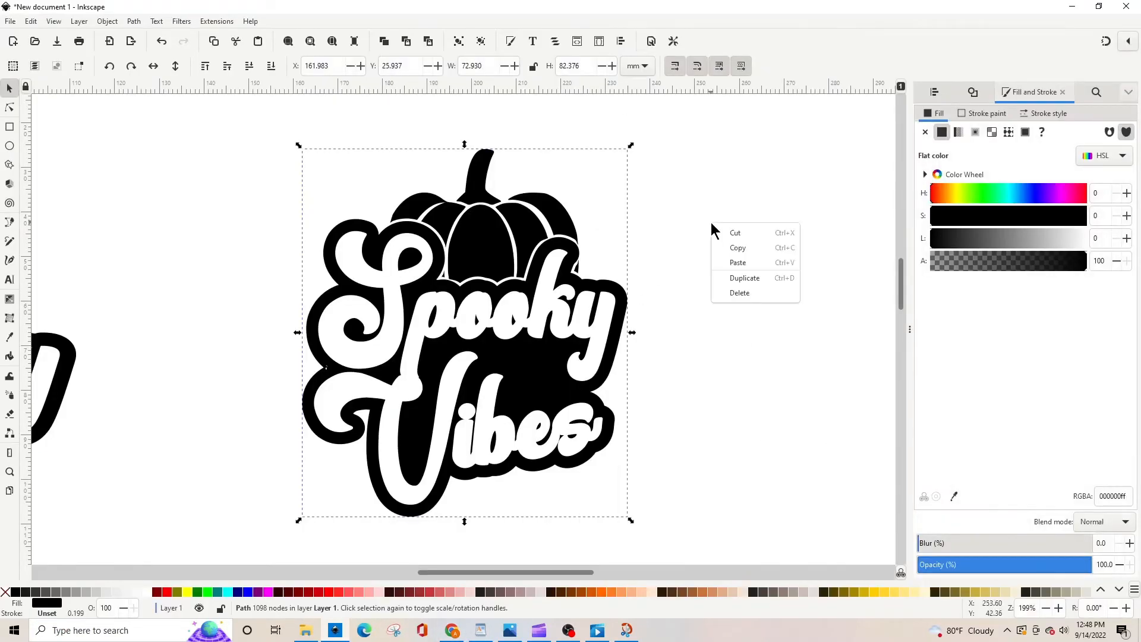
left_click(738, 266)
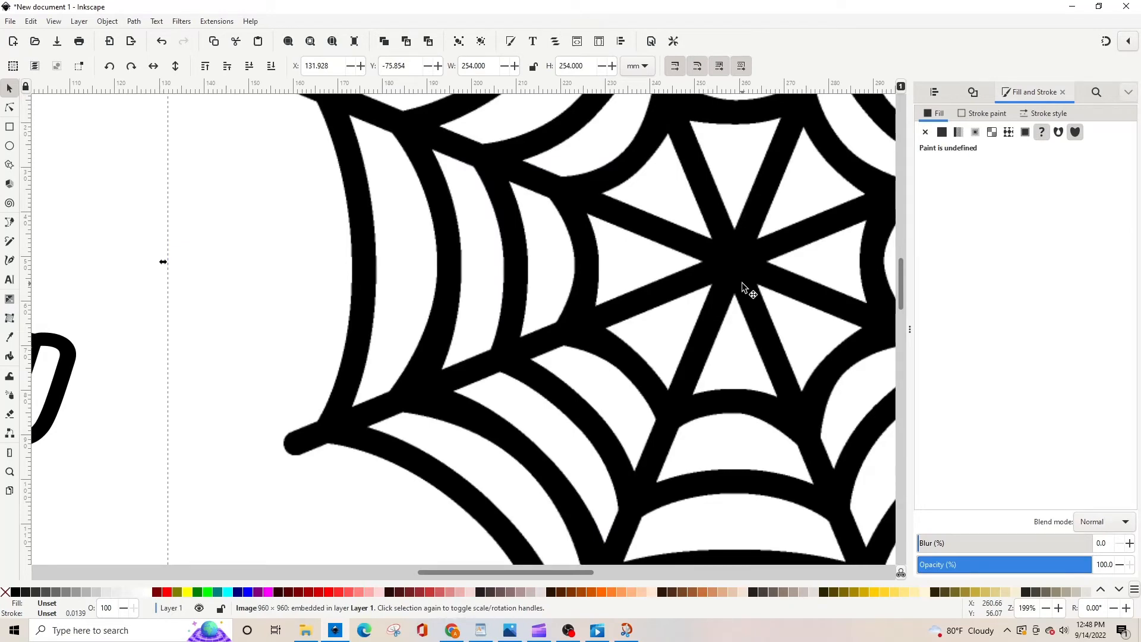
scroll(746, 288, "down", 4)
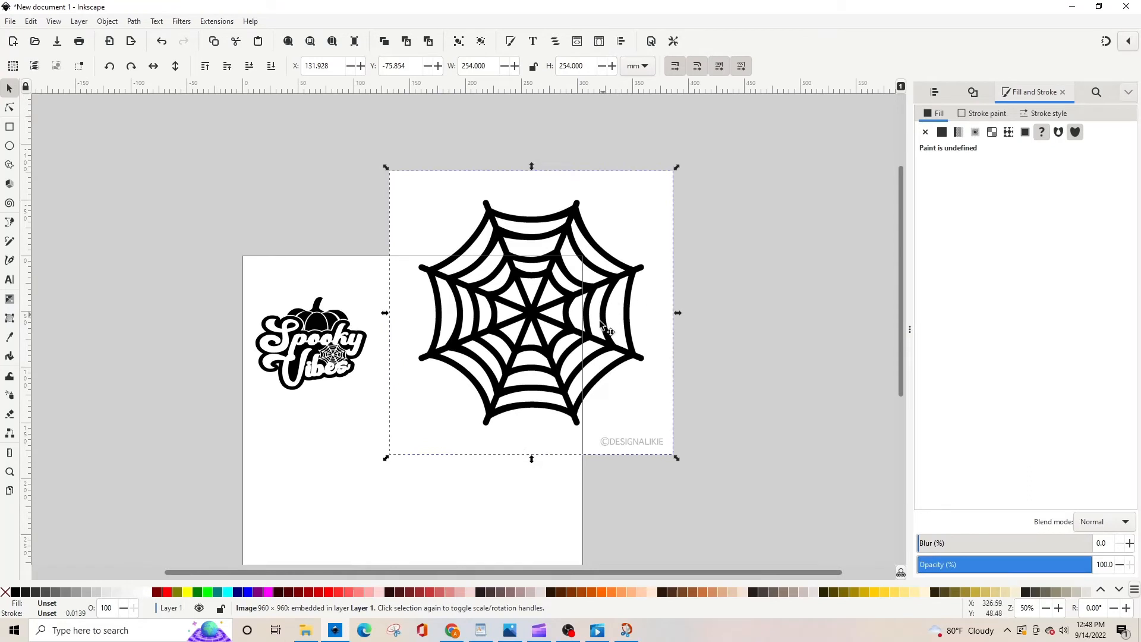
left_click_drag(601, 323, 730, 380)
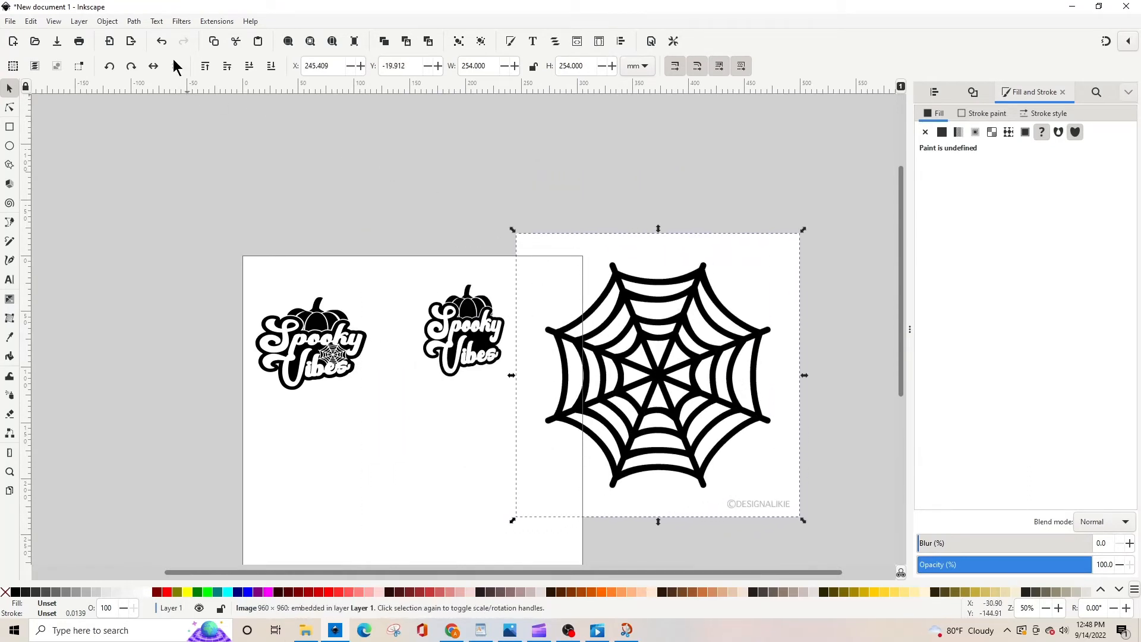
Step: Trace the spider web image with a Multicolor Trace Bitmap using Colors detection, 2 scans and Remove background
left_click(134, 21)
left_click(153, 67)
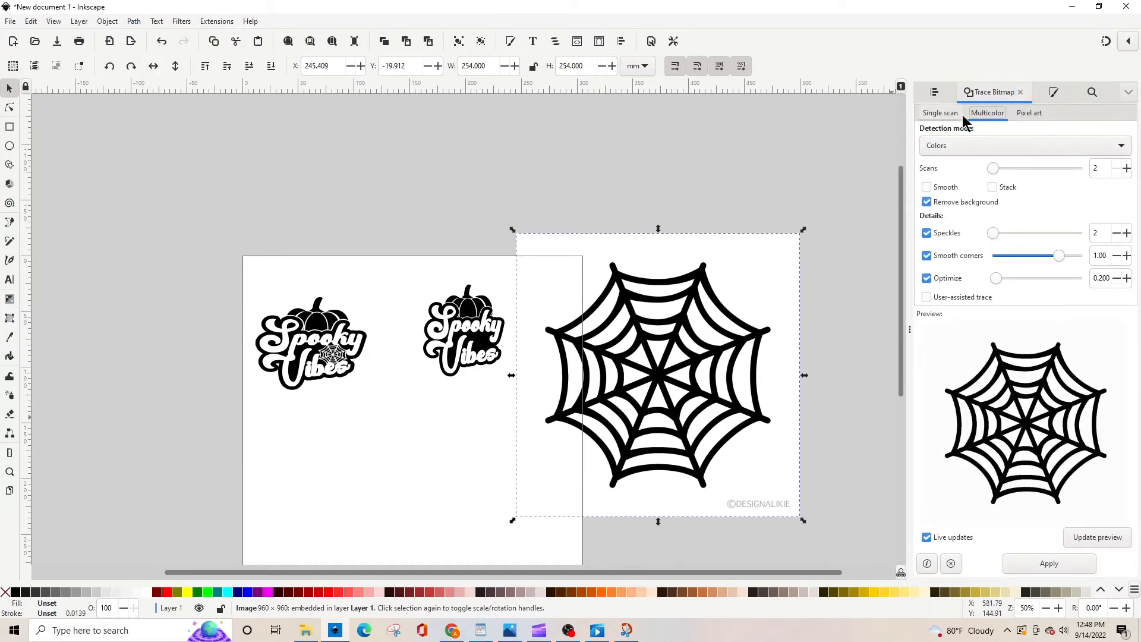
left_click(993, 146)
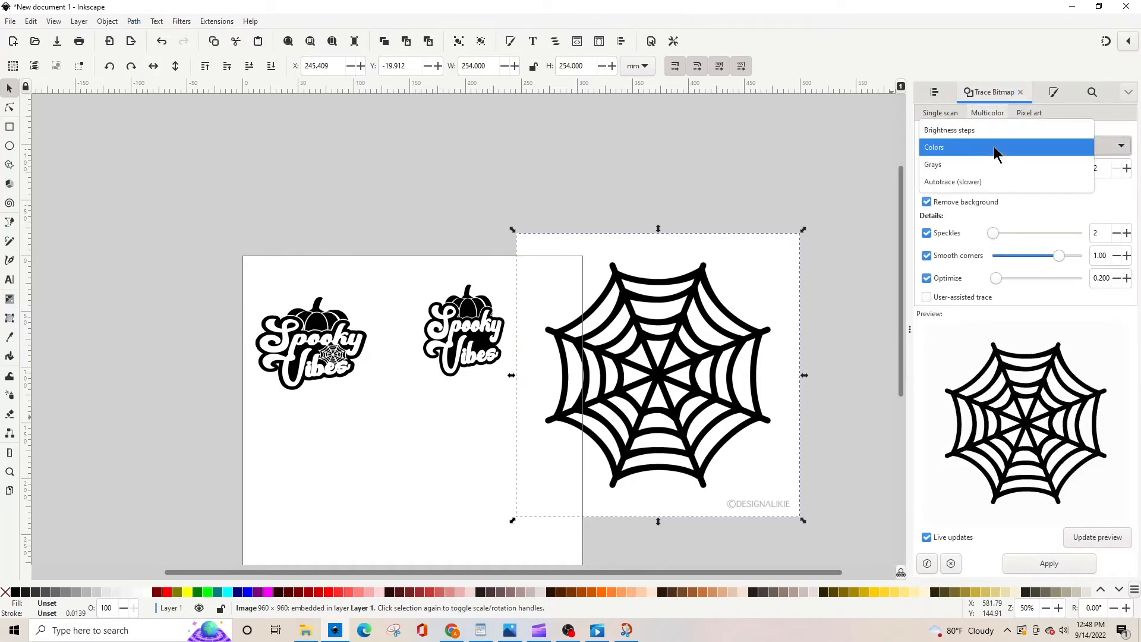
left_click(994, 146)
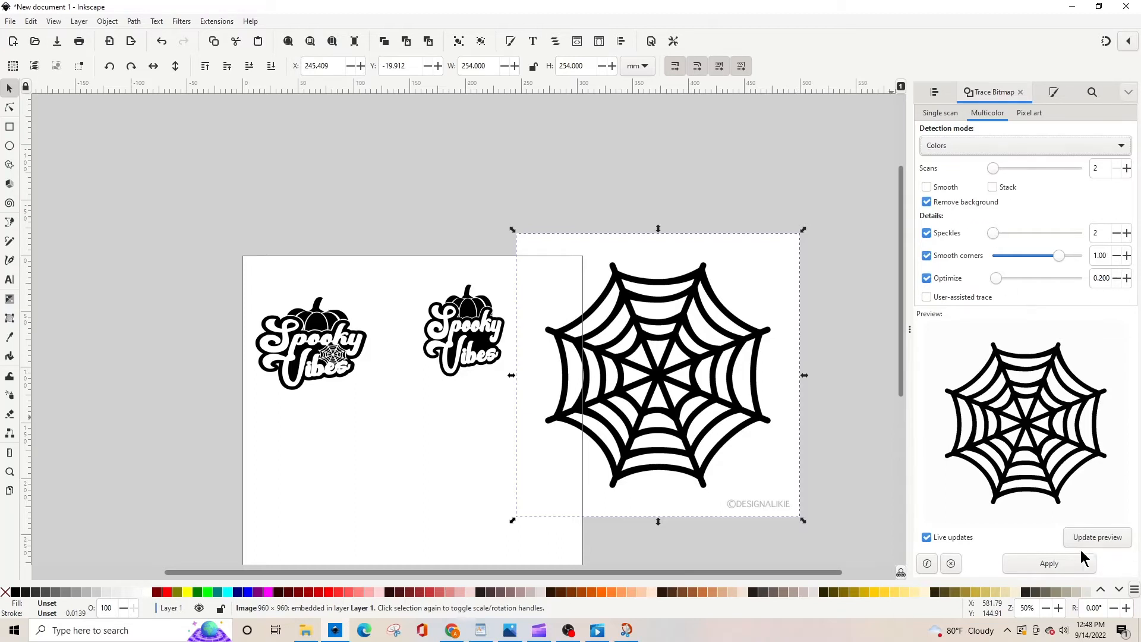
left_click(1051, 564)
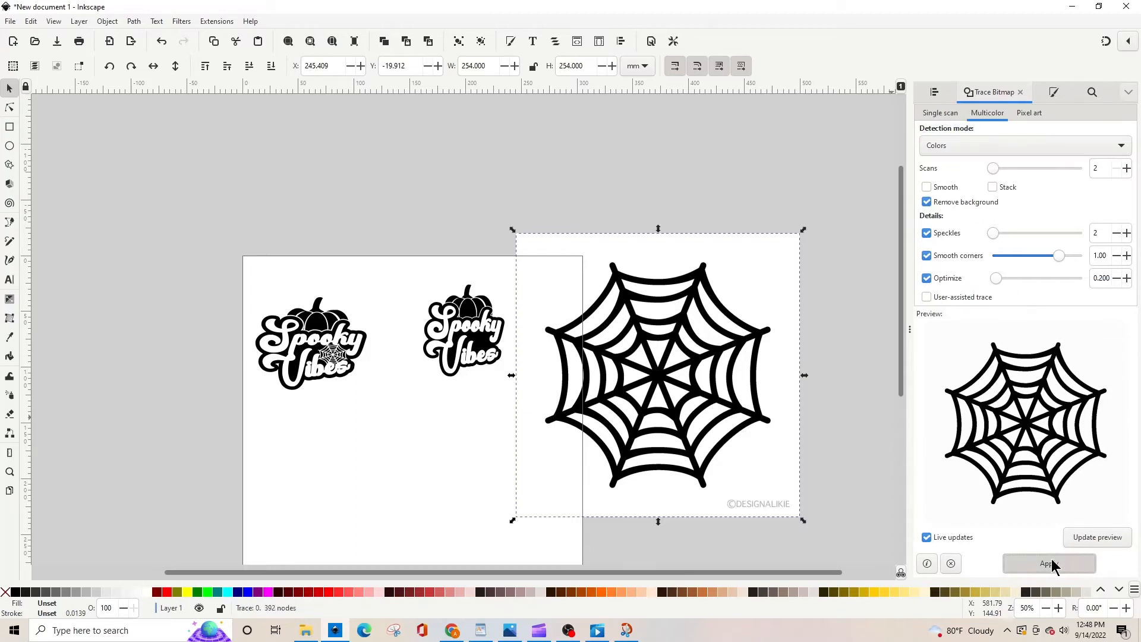
Step: Move the traced web off the original image, delete that image, and reposition the trace at about X 214.9 mm, Y 25.2 mm
left_click_drag(675, 366, 412, 446)
left_click(675, 356)
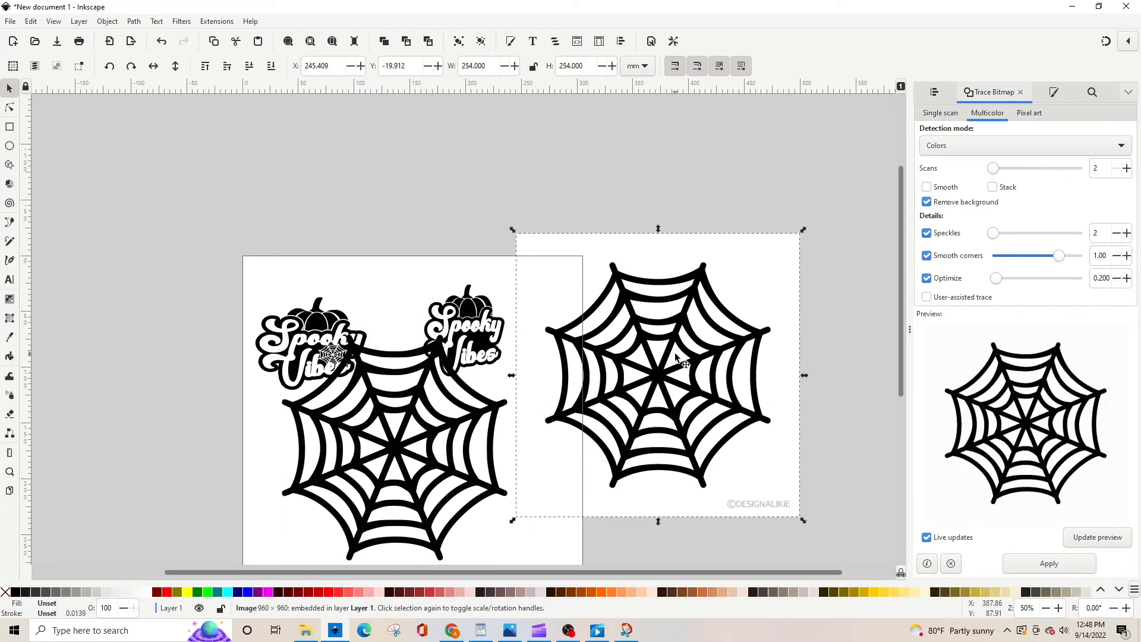
key("Delete")
mouse_move(466, 413)
left_mouse_down()
mouse_move(612, 382)
mouse_move(758, 317)
mouse_move(700, 357)
mouse_move(660, 363)
left_mouse_up()
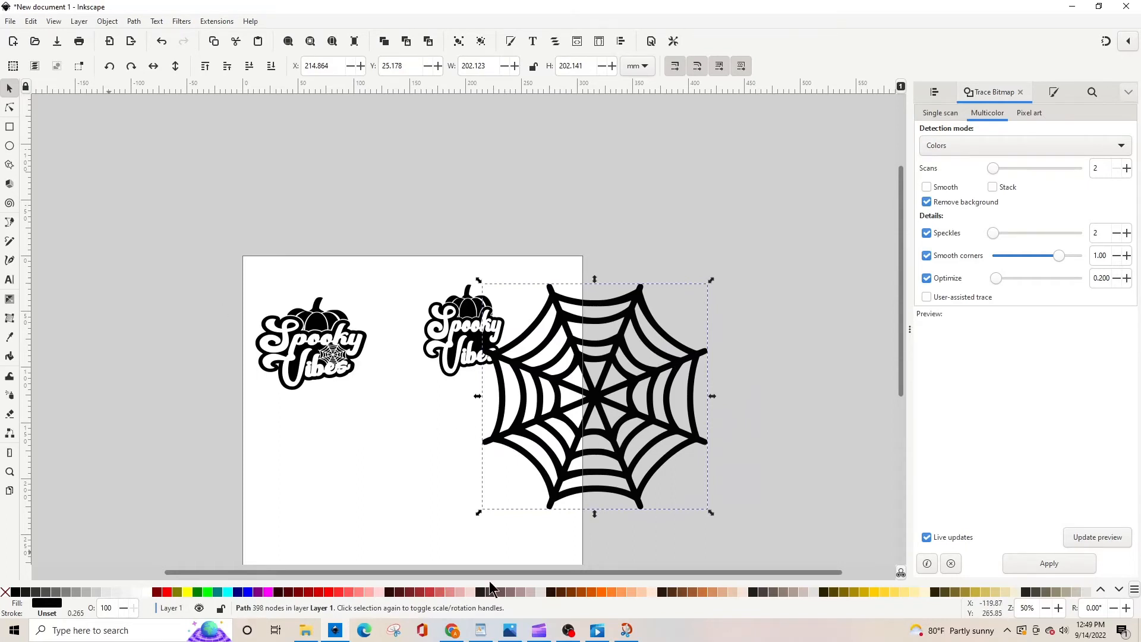
Step: Fill the traced web orange and shrink it to about 24.2 mm square over the lettering at about X 202.1 mm, Y 65.1 mm
left_click(601, 589)
left_click_drag(618, 440, 512, 407)
left_click_drag(605, 481, 489, 358)
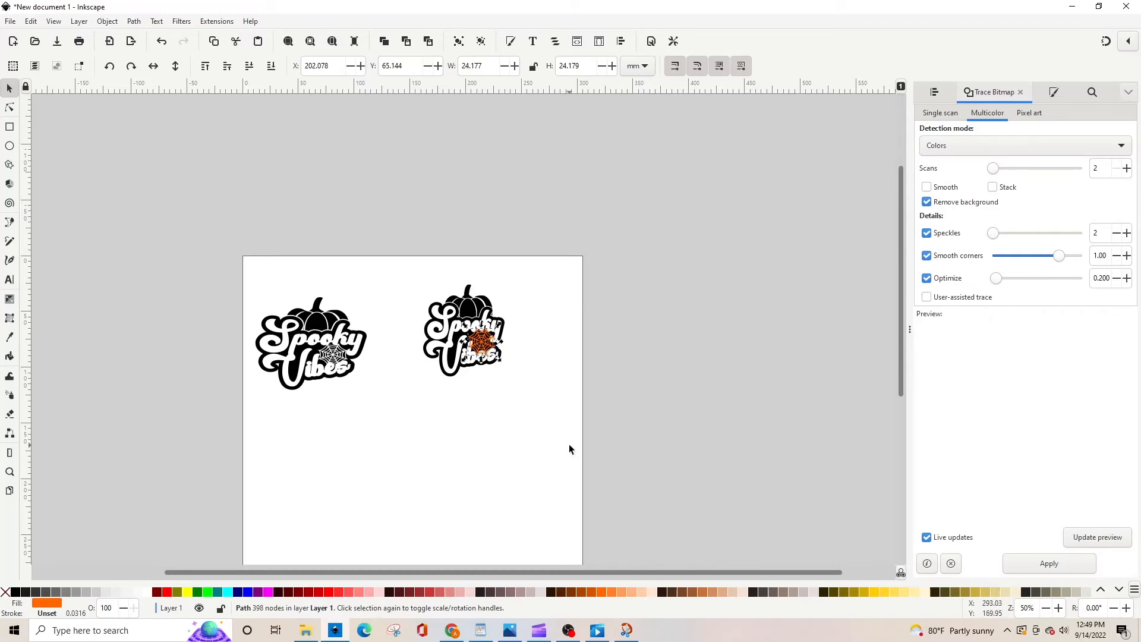
Step: Fit the orange web between the two words, resizing it to about 21.1 × 21.2 mm at X 203.0 mm, Y 66.2 mm
key("3")
key("minus")
key("minus")
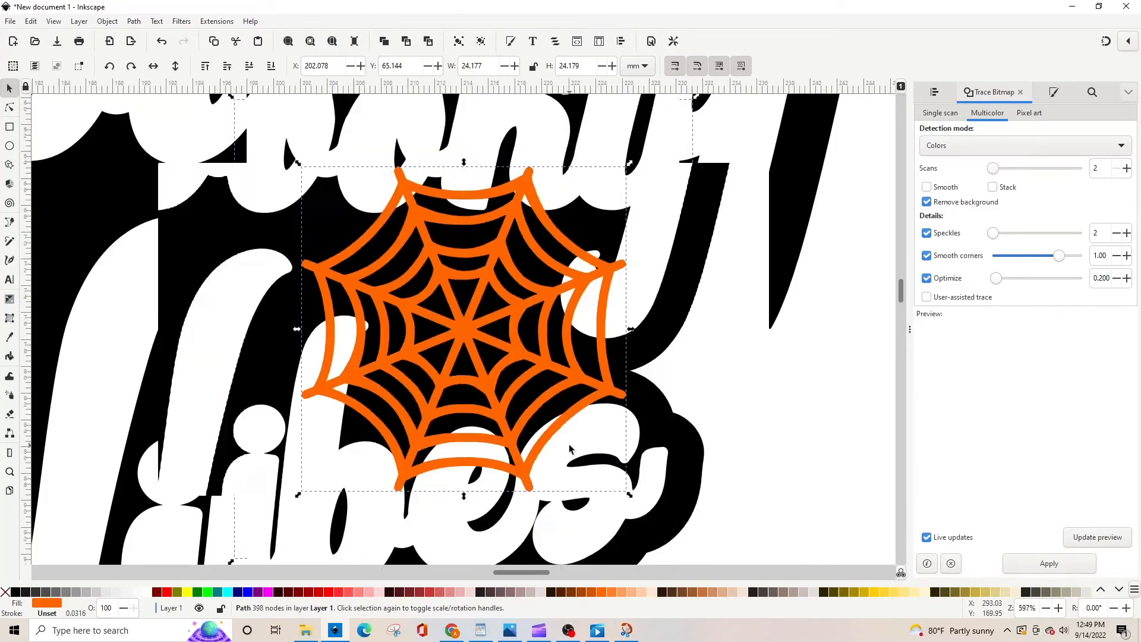
key("minus")
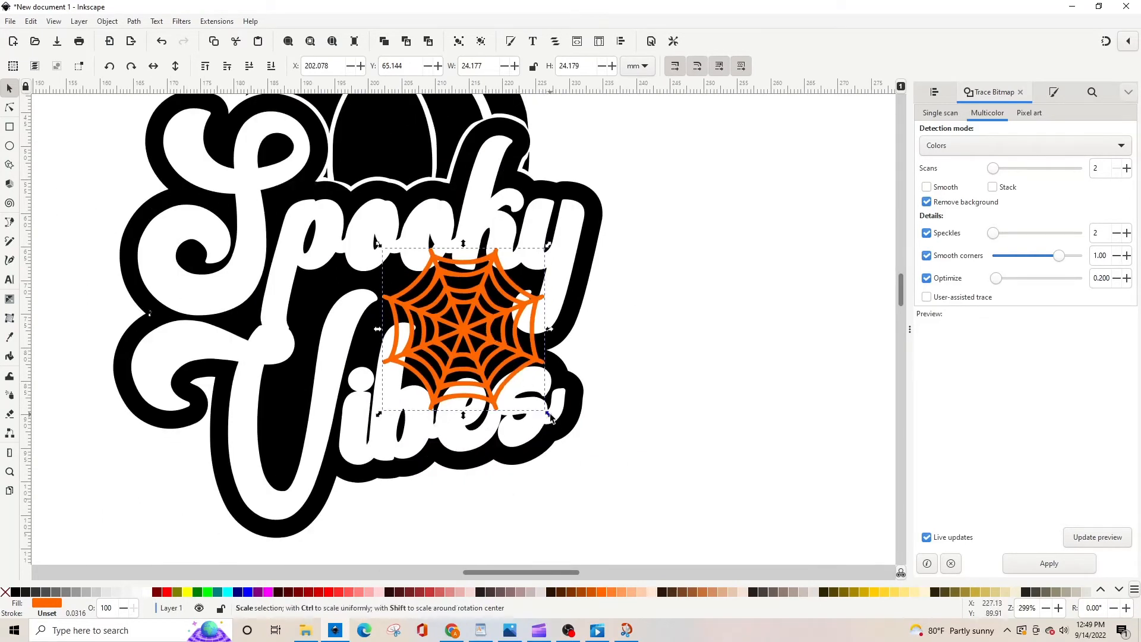
mouse_move(549, 414)
left_mouse_down()
mouse_move(525, 396)
mouse_move(538, 405)
left_mouse_up()
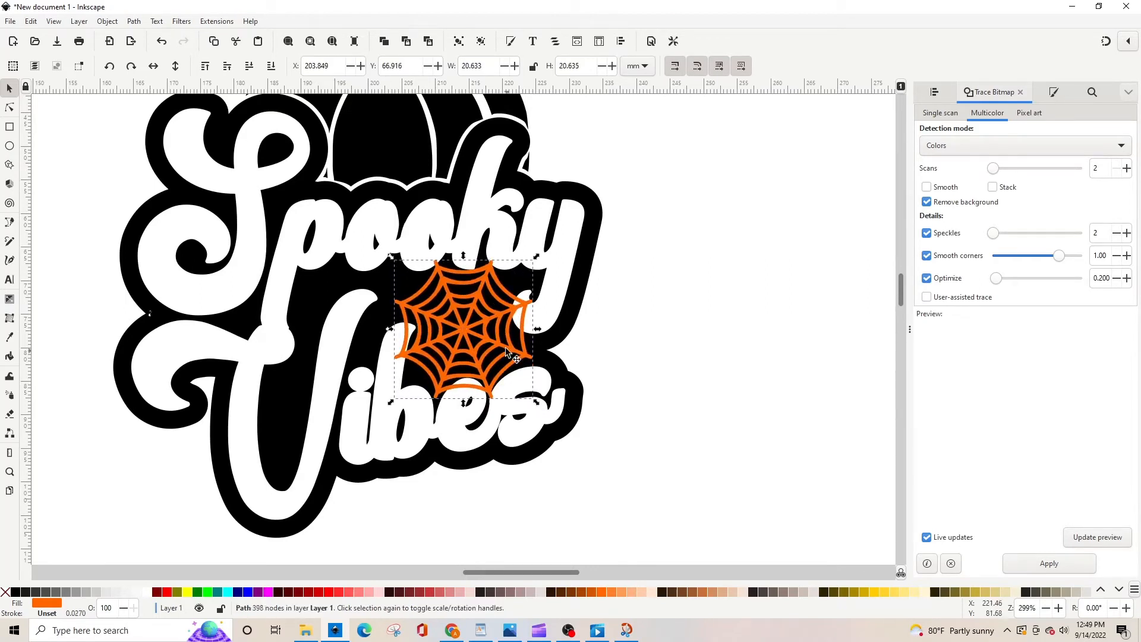
left_click_drag(480, 333, 475, 325)
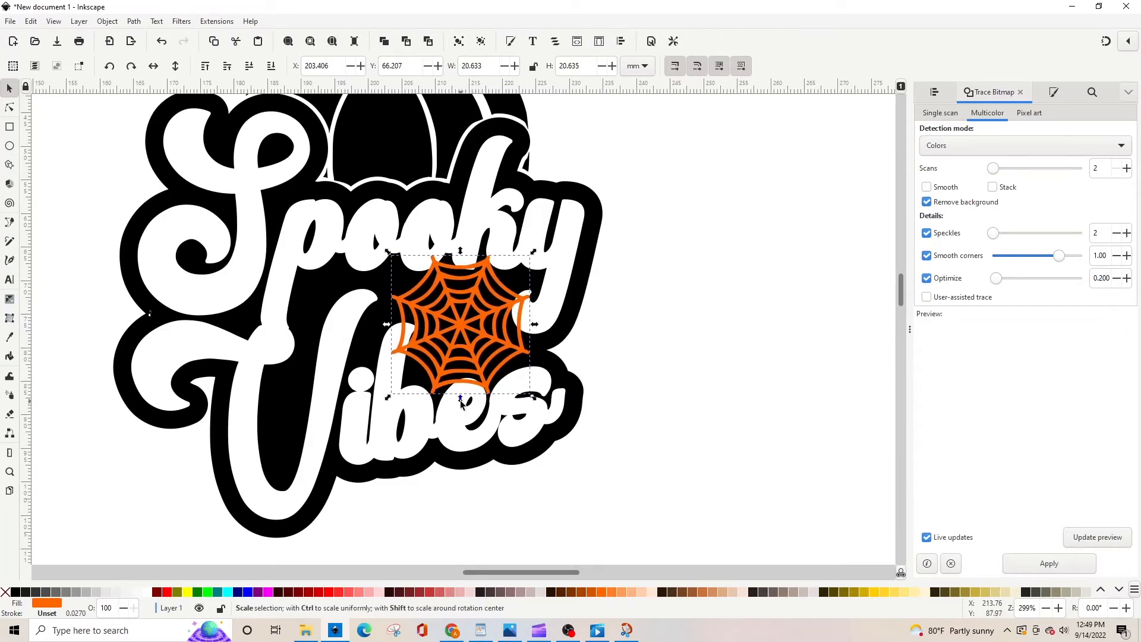
left_click_drag(459, 399, 458, 404)
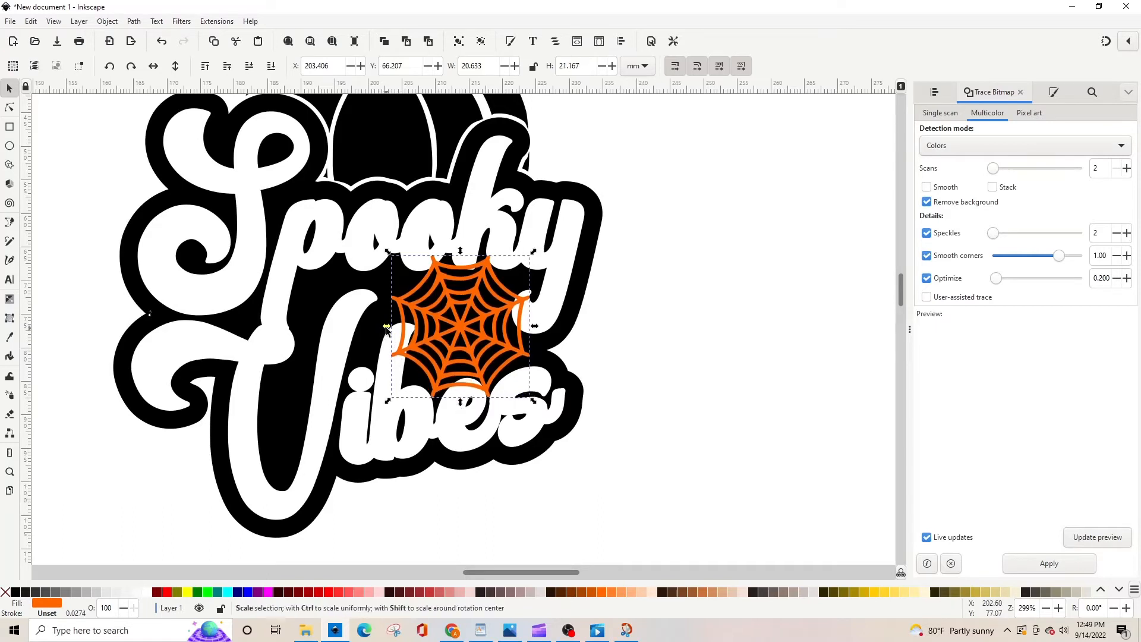
left_click_drag(384, 327, 383, 328)
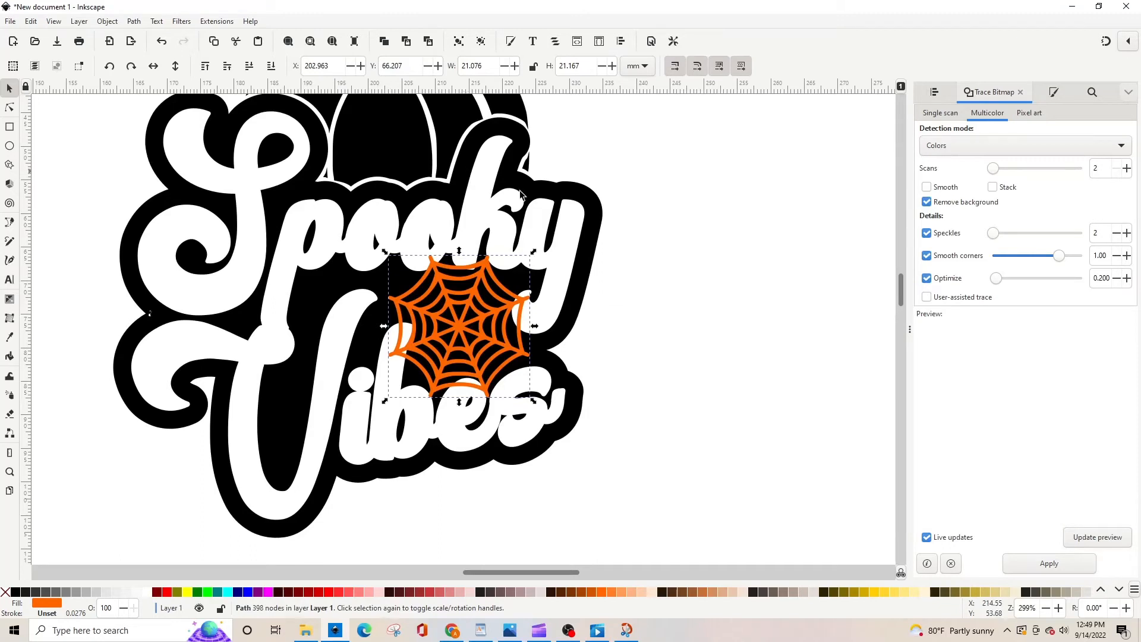
Step: Cut the orange spider web out of the black Spooky Vibes pumpkin design using Difference
key("minus")
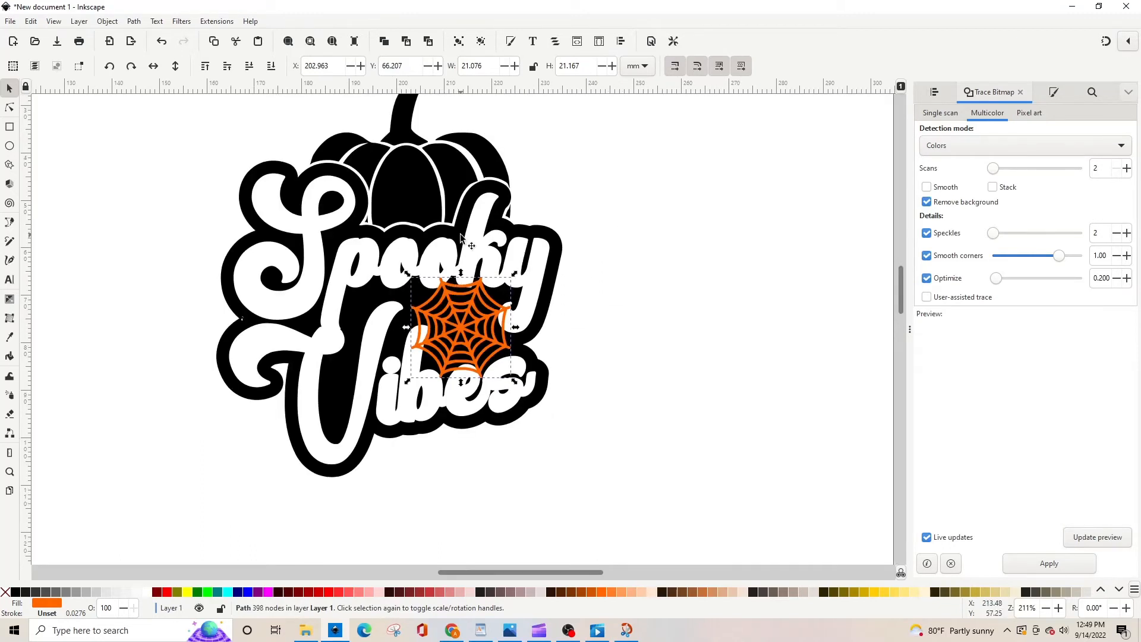
left_click(460, 302)
left_click(414, 179)
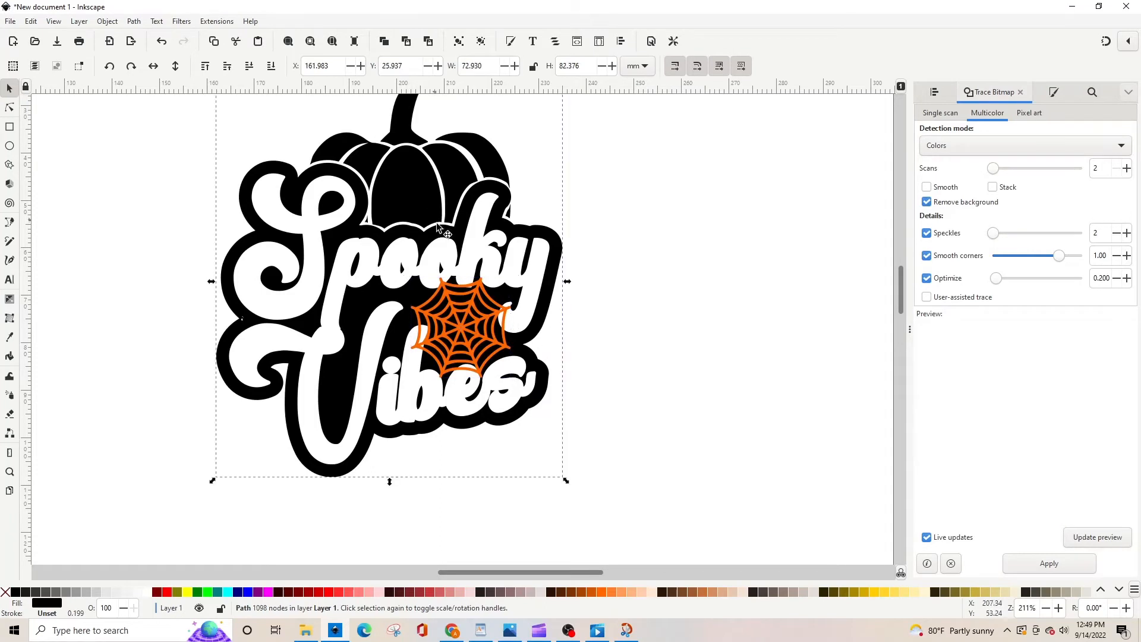
left_click(457, 328)
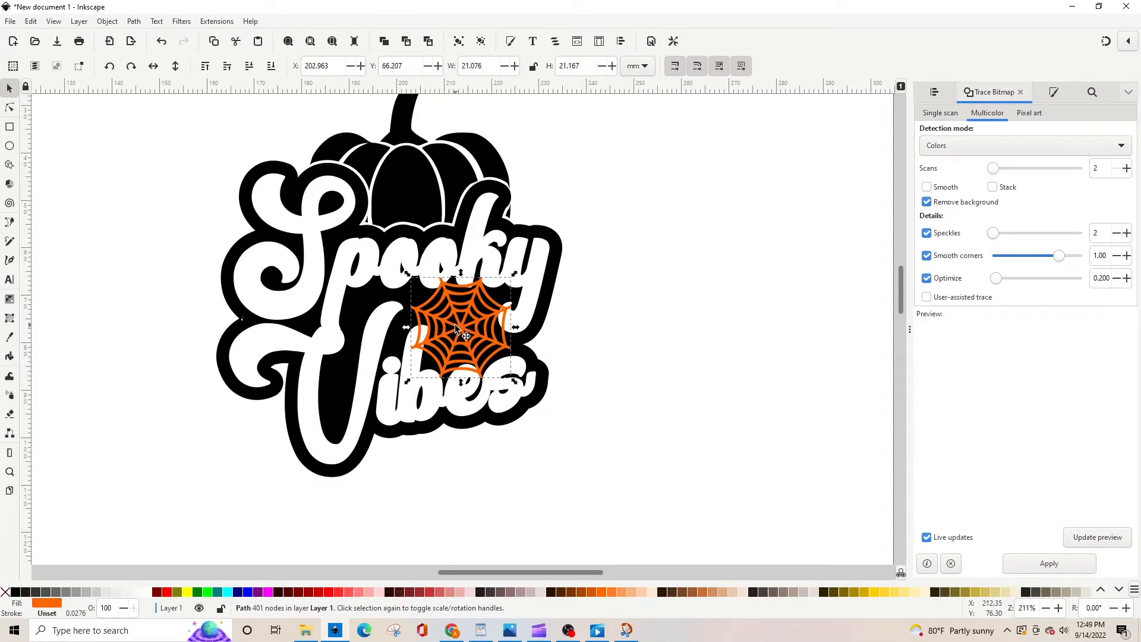
left_click(425, 198, "shift")
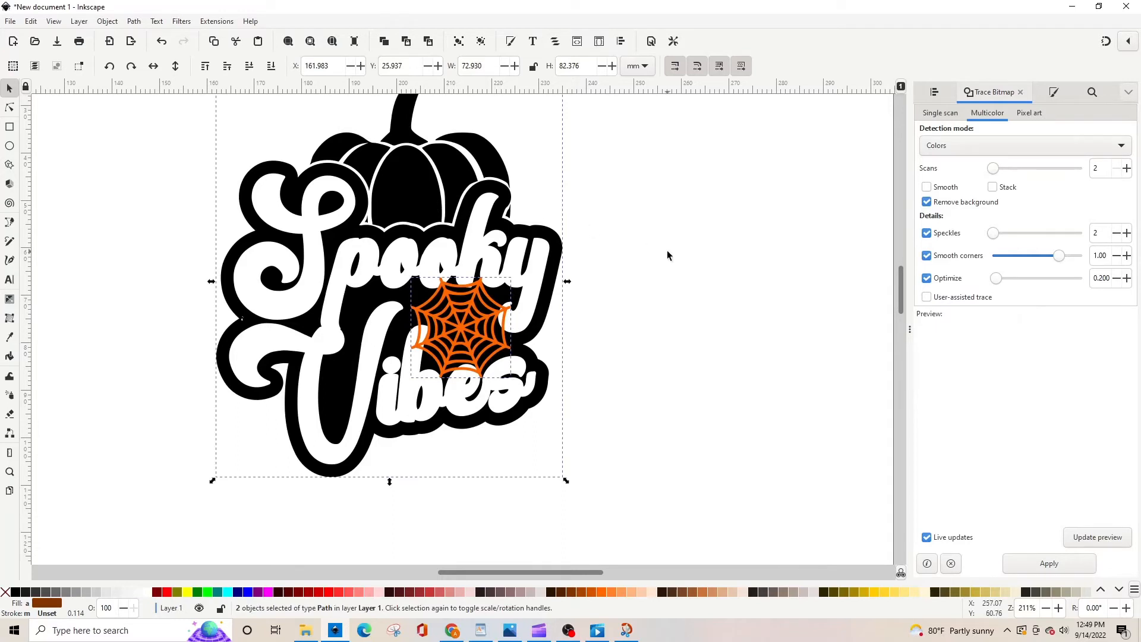
key("minus")
key("minus")
left_click(534, 321)
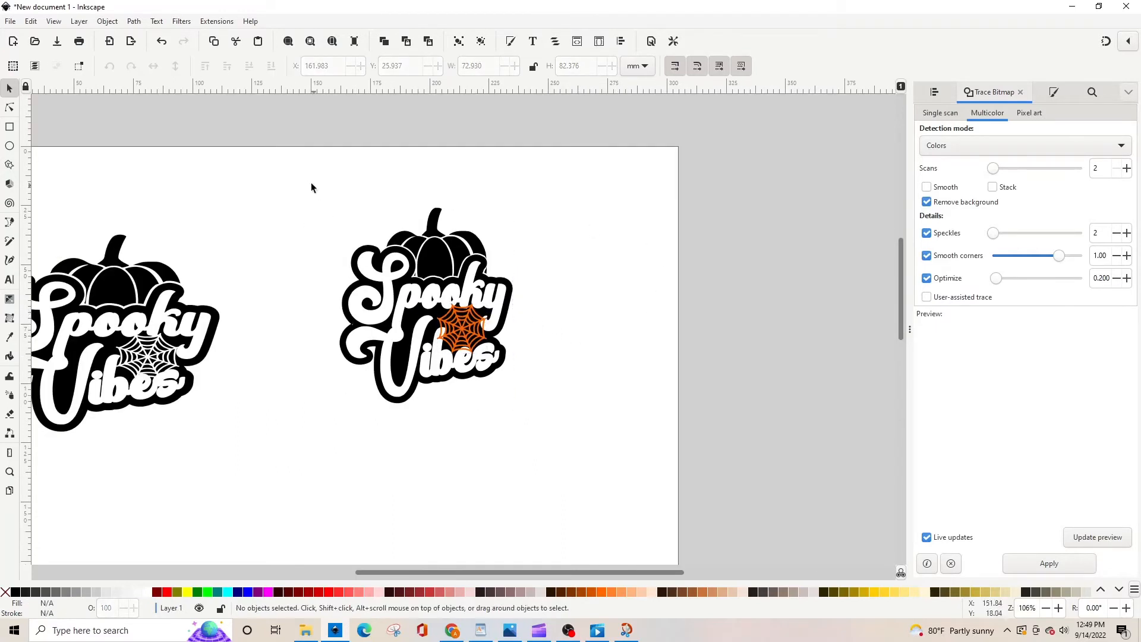
left_click_drag(301, 173, 547, 453)
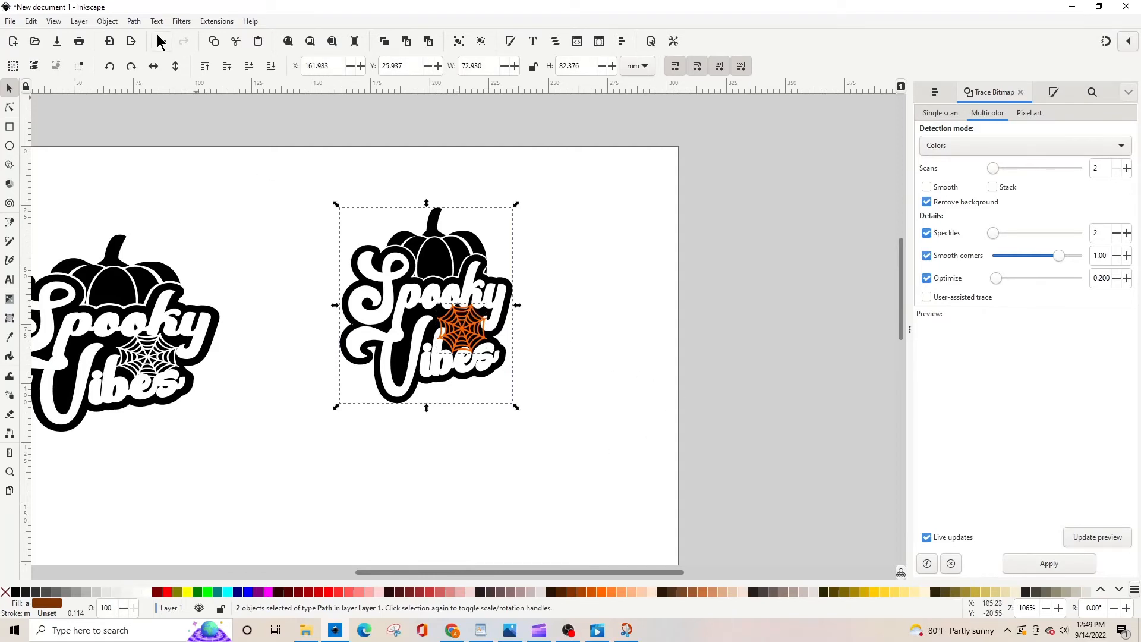
left_click(134, 22)
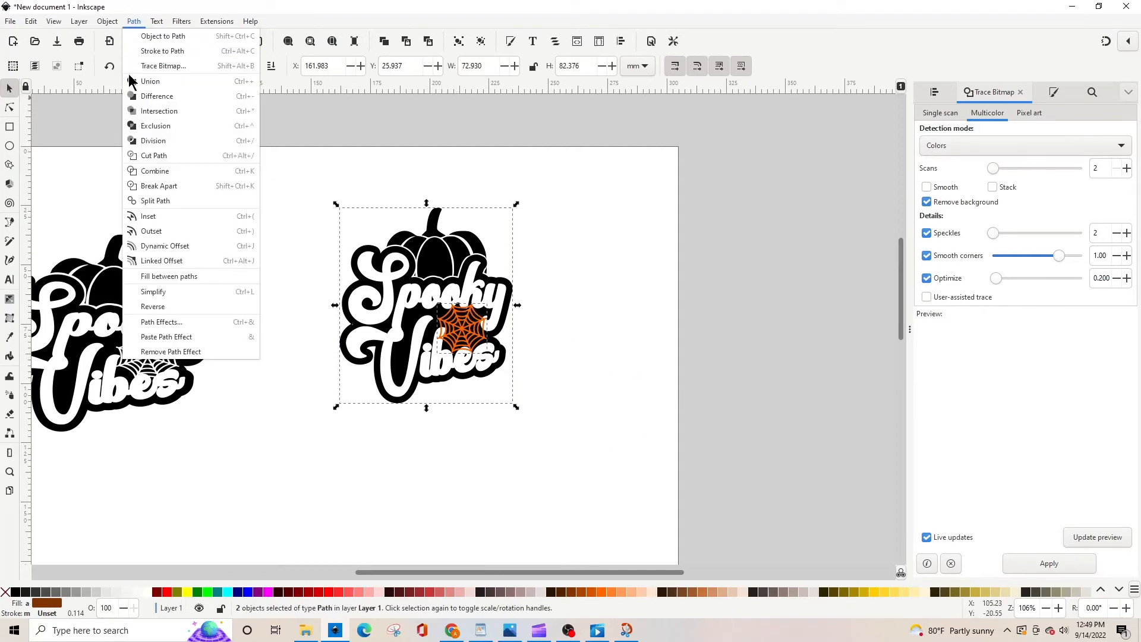
left_click(144, 97)
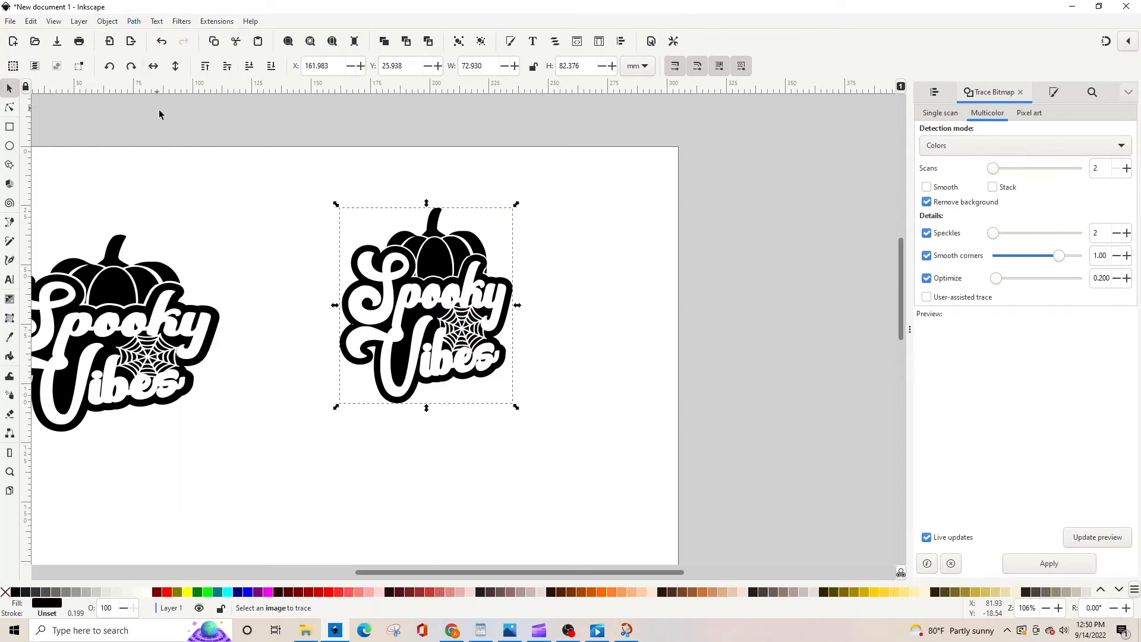
Step: Delete the stray nodes forming the tiny white specks beside the outline notch between the S and the V
key("3")
left_click_drag(268, 360, 324, 406)
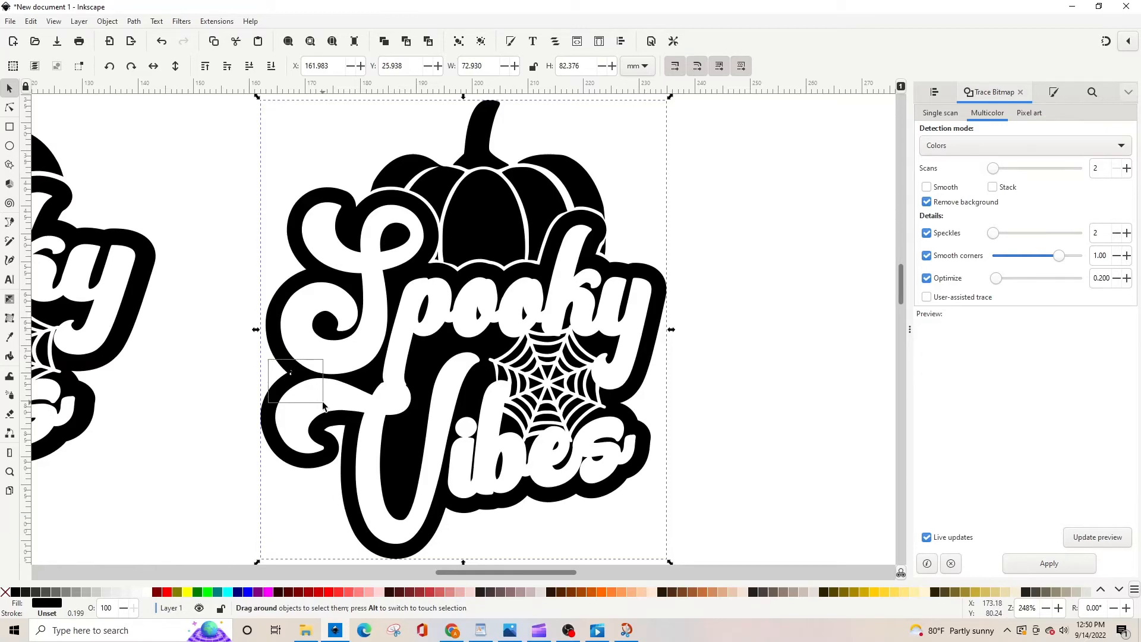
left_click_drag(324, 406, 324, 406)
key("plus")
key("plus")
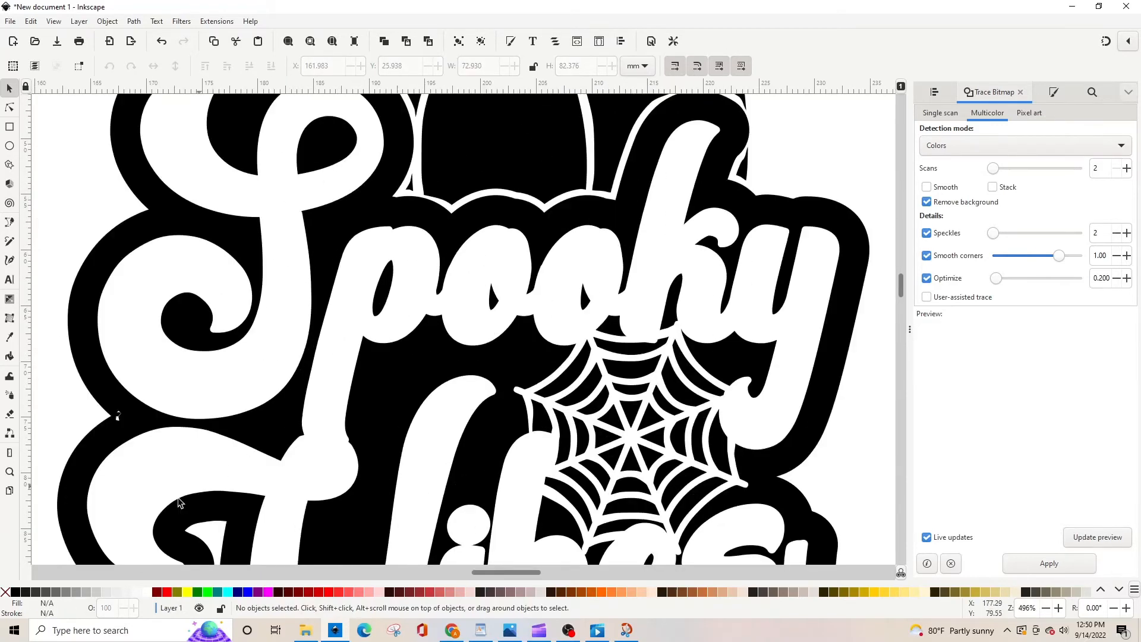
left_click_drag(488, 576, 458, 577)
left_click(444, 321)
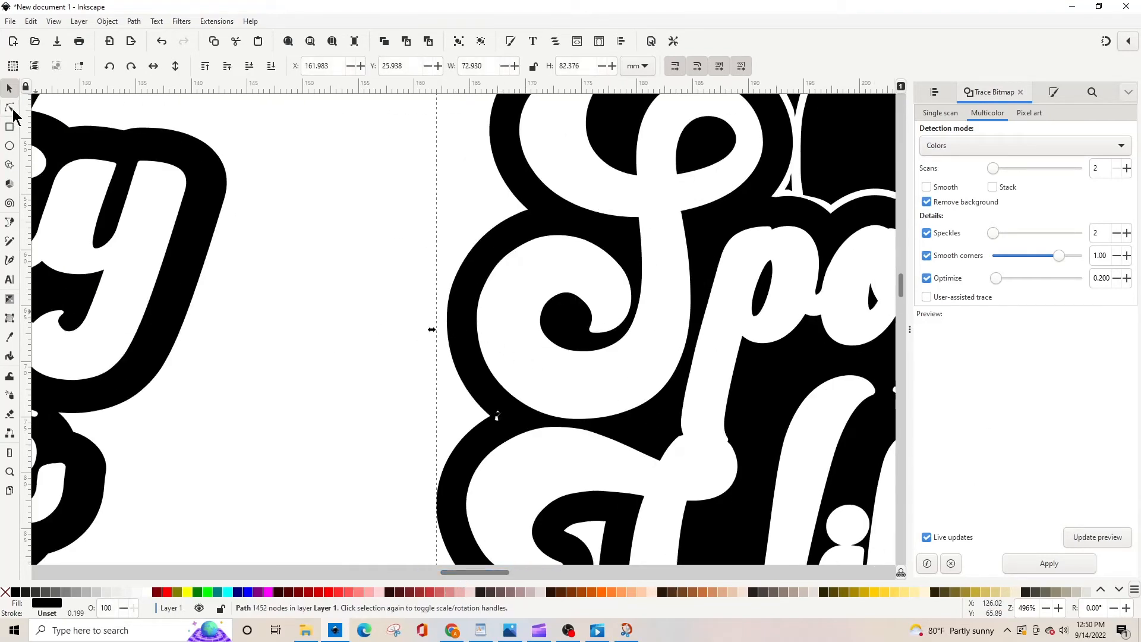
left_click(10, 108)
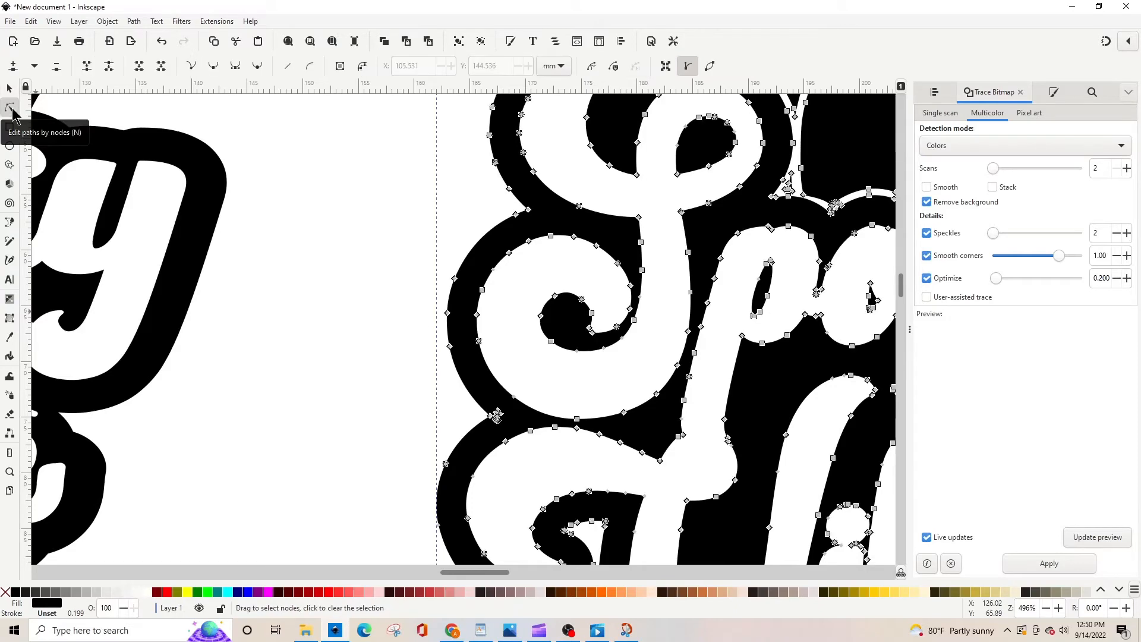
scroll(497, 416, "up", 4)
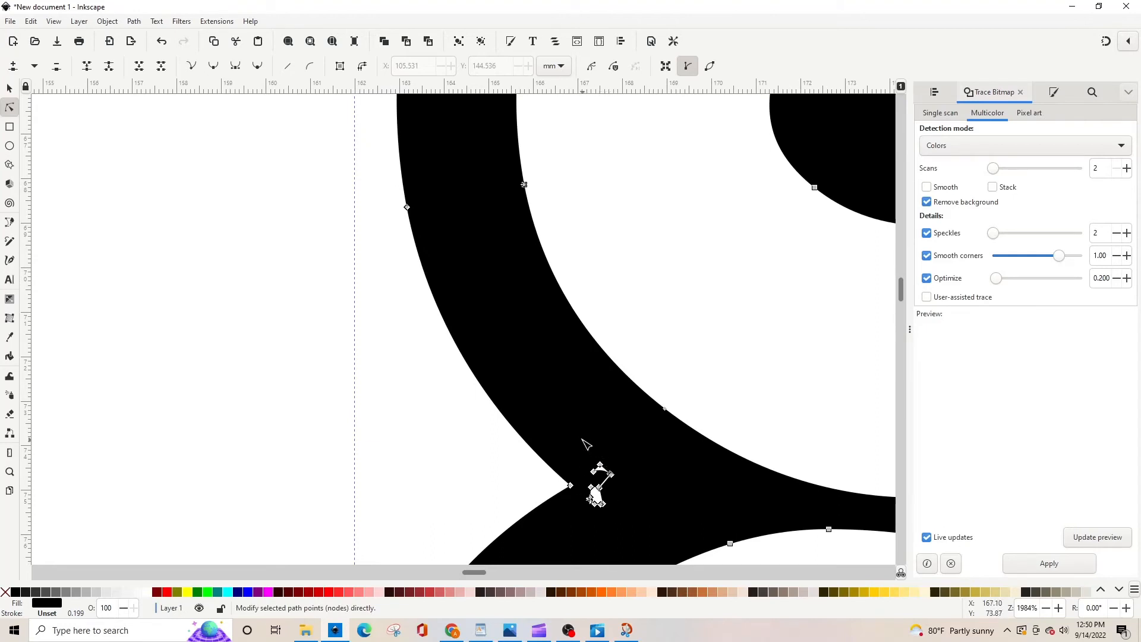
left_click_drag(582, 441, 633, 528)
key("Delete")
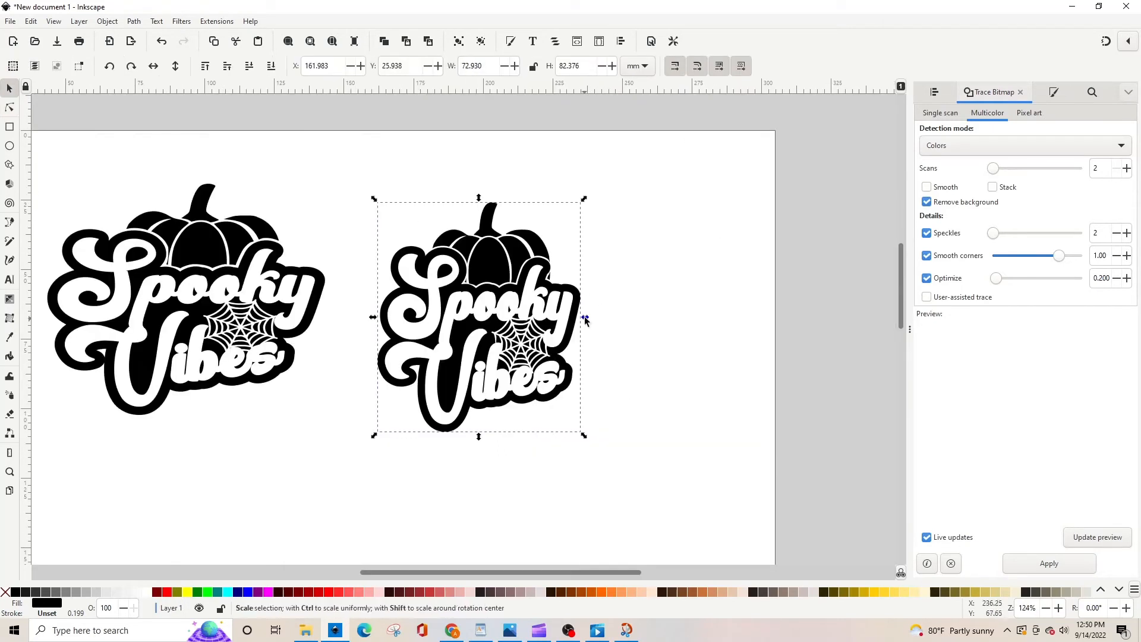
Step: Widen the right-hand Spooky Vibes design to about 100.7 mm, adjust its height, and delete the left-hand design
left_click_drag(587, 317, 665, 323)
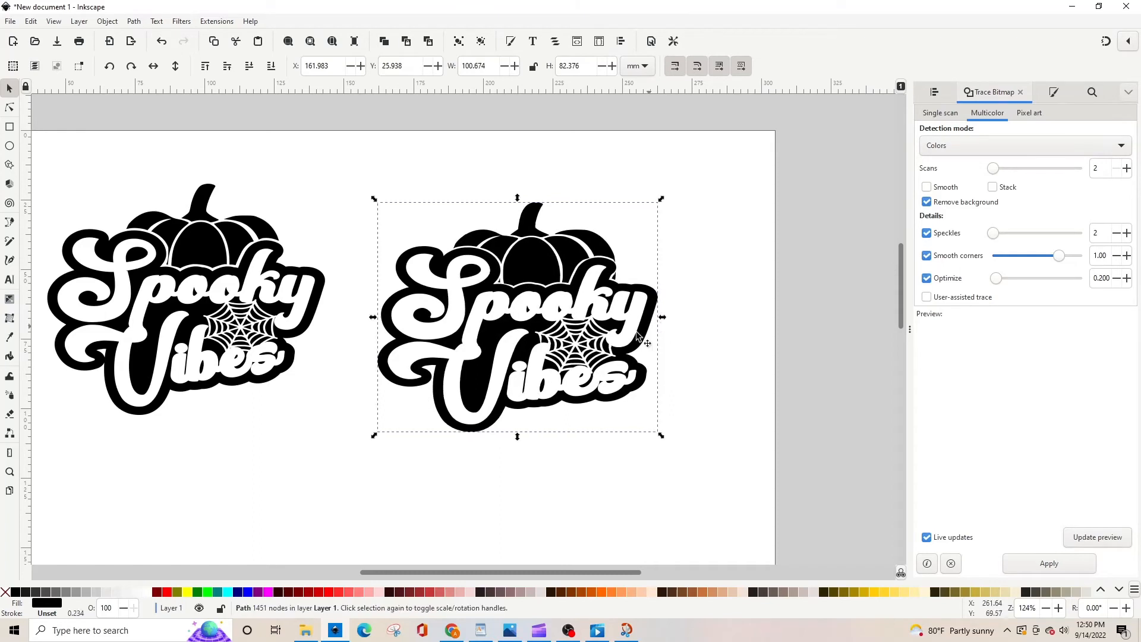
left_click_drag(519, 437, 519, 425)
left_click(211, 331)
key("Delete")
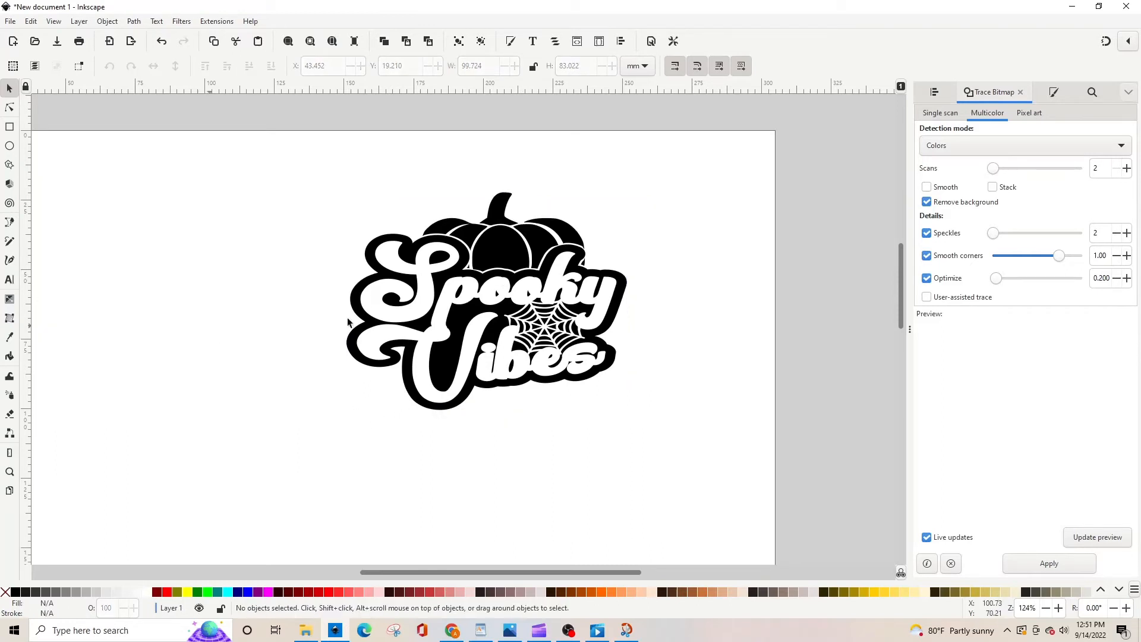
Step: Reposition the remaining design on the page and enlarge it to about 151.9 × 117.8 mm at X 67.7 mm, Y 53.0 mm
left_click_drag(536, 298, 382, 360)
left_click_drag(382, 360, 397, 355)
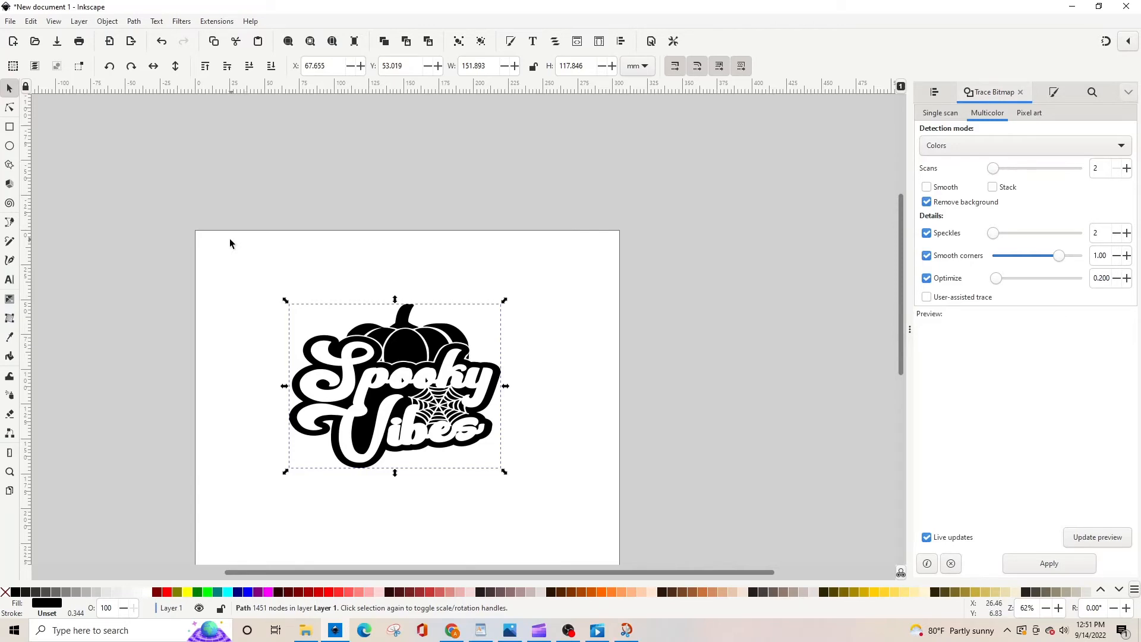
Step: Save the design in Documents as a Plain SVG named Spooky Vibes, replacing the existing file
left_click(10, 22)
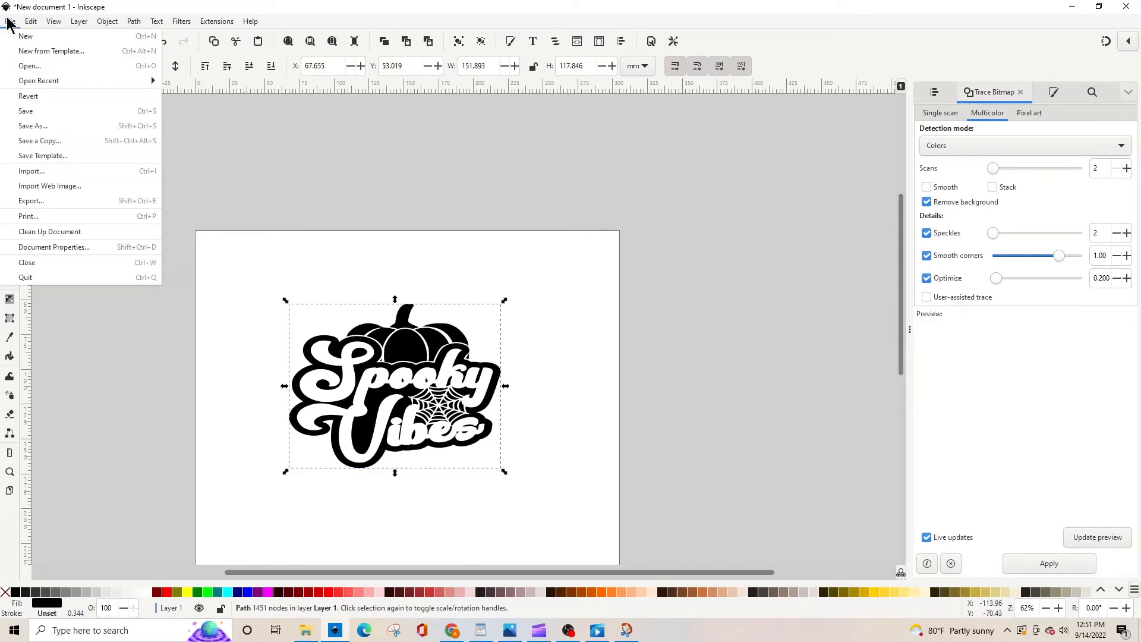
left_click(48, 126)
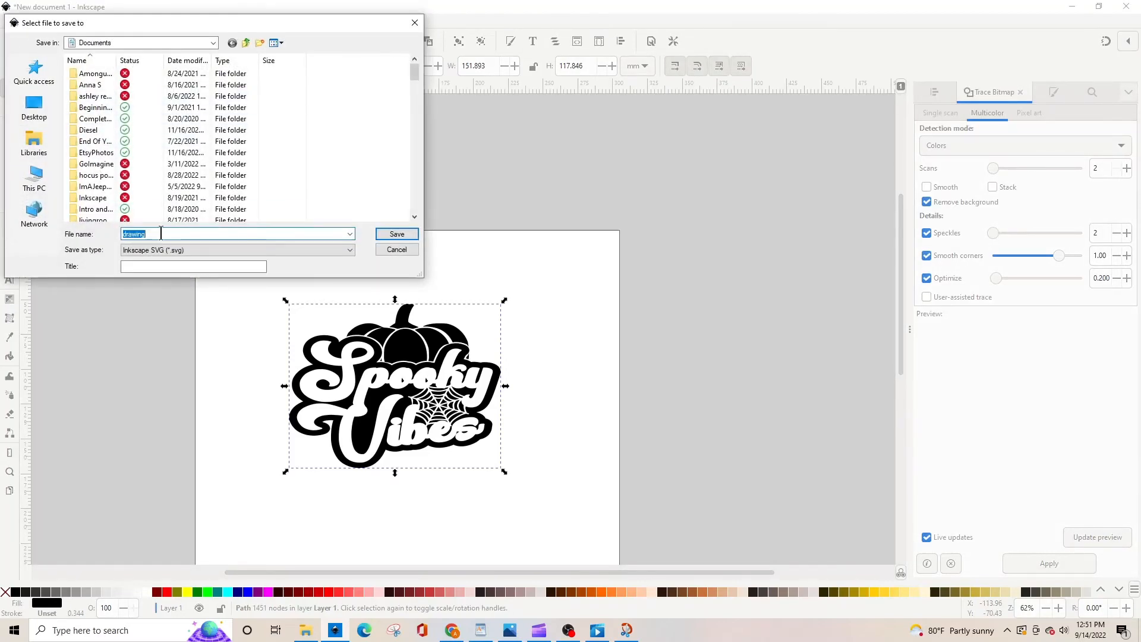
type("Spoo")
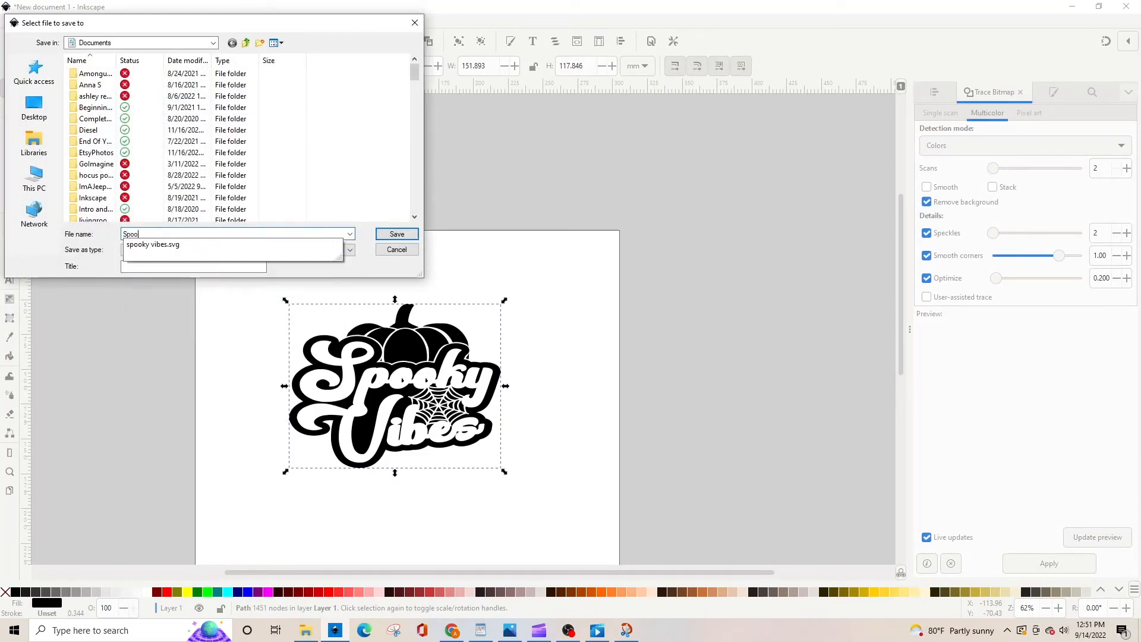
type("ky Vibes")
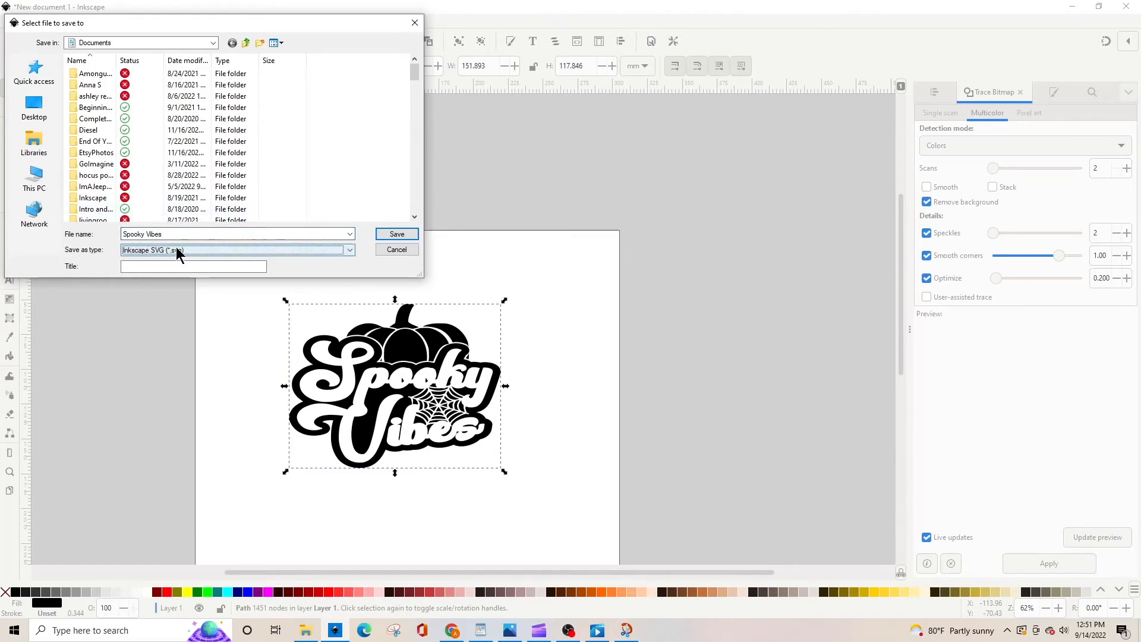
left_click(178, 250)
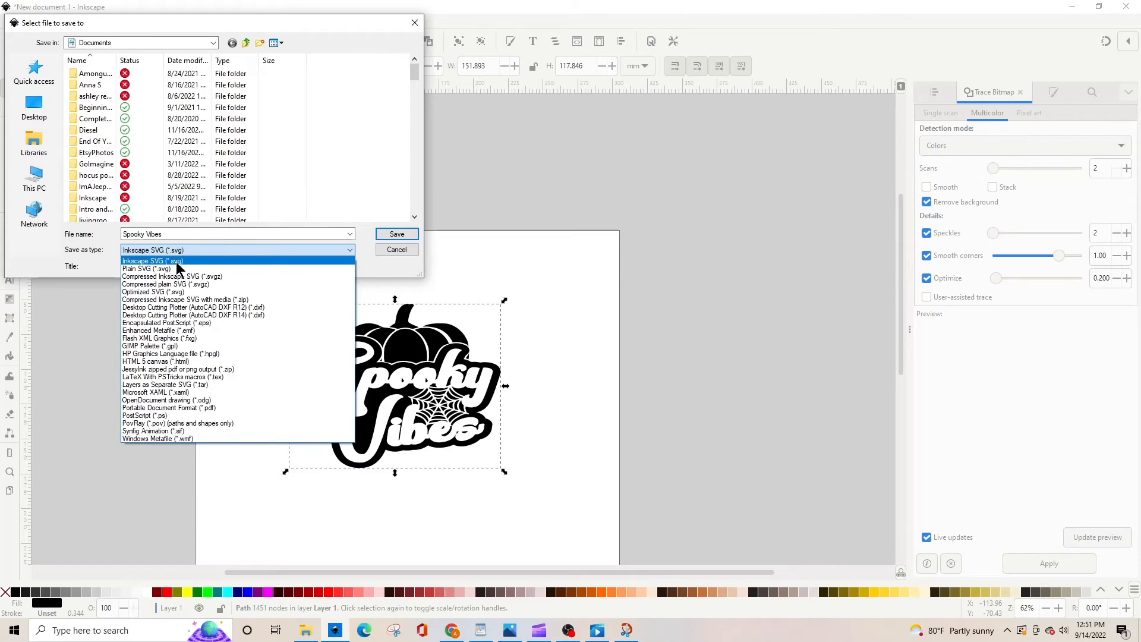
left_click(162, 270)
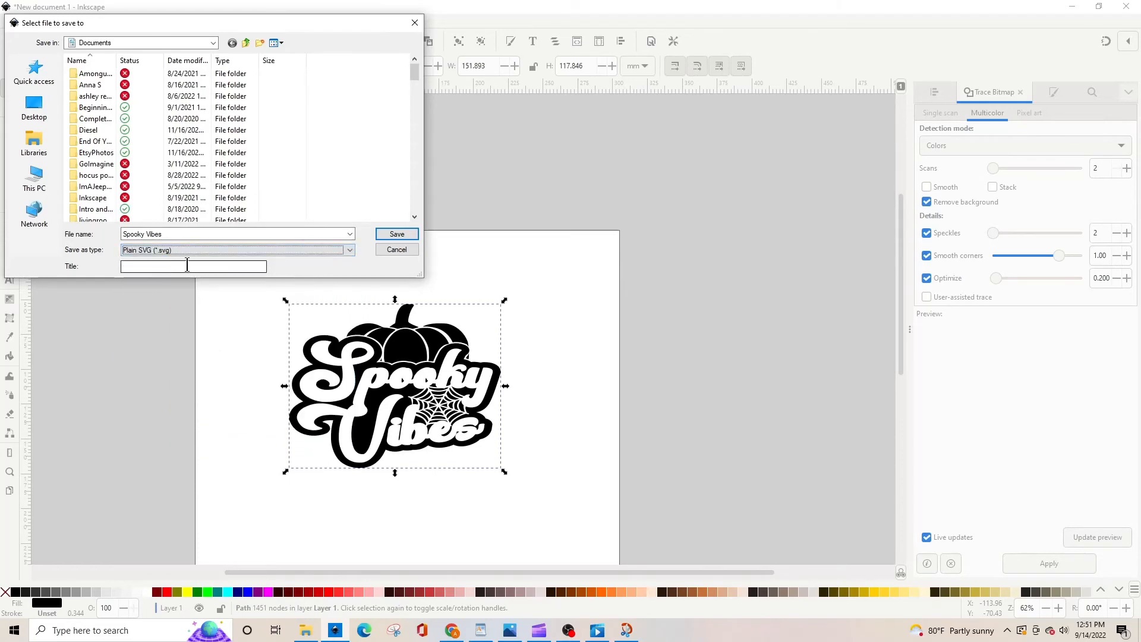
left_click(396, 236)
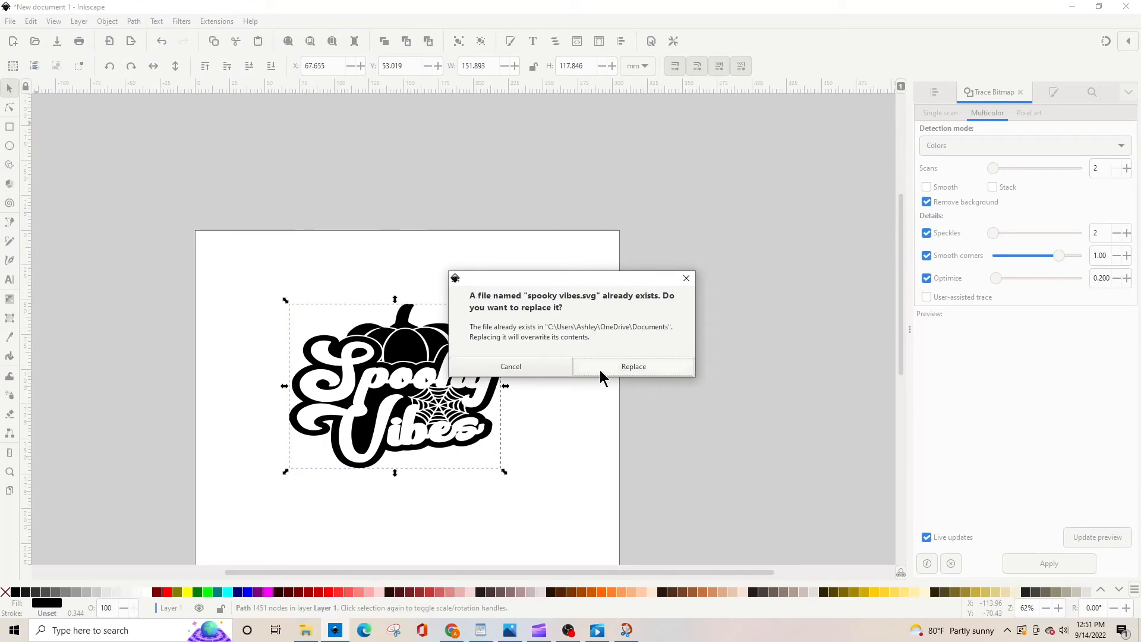
left_click(616, 357)
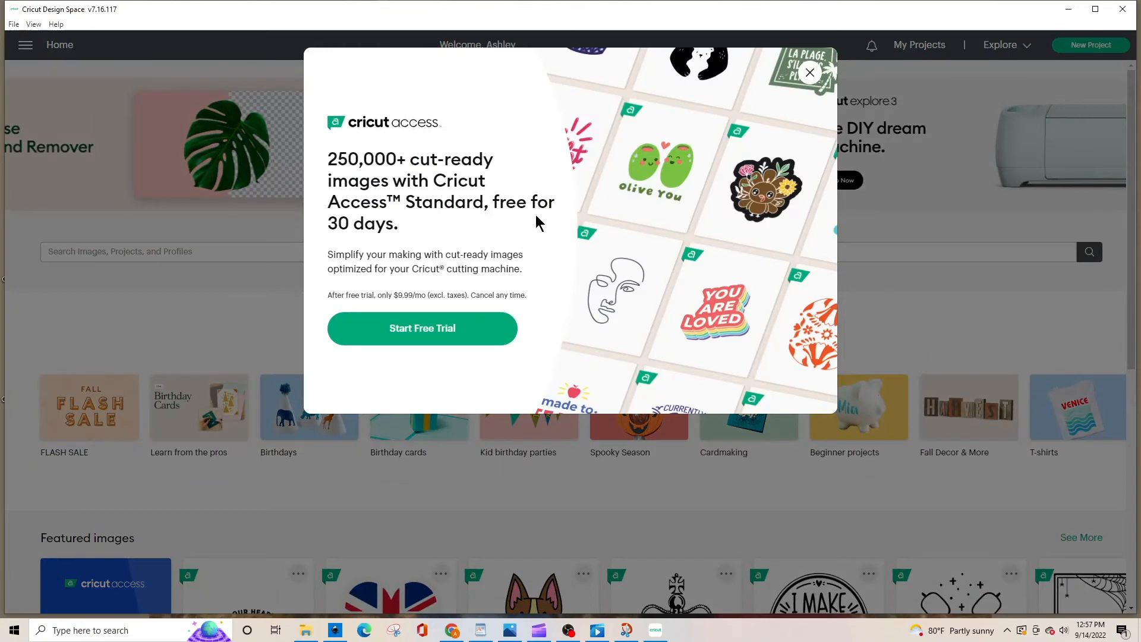
Step: In Cricut Design Space, dismiss the free trial offer and start a new project with an image upload
left_click(810, 73)
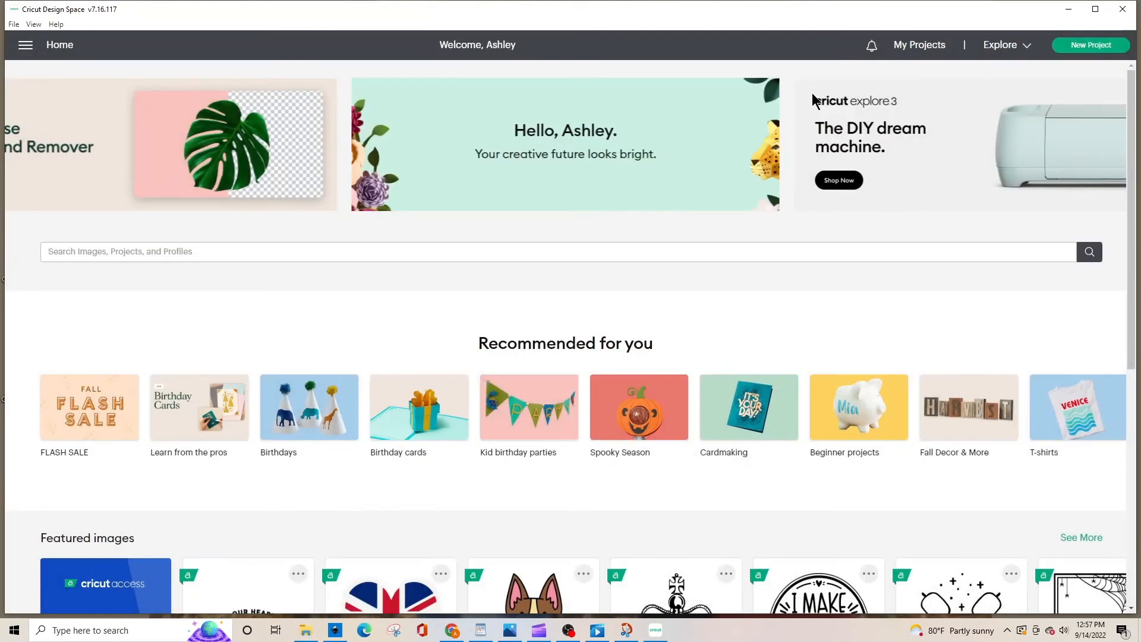
left_click(1089, 46)
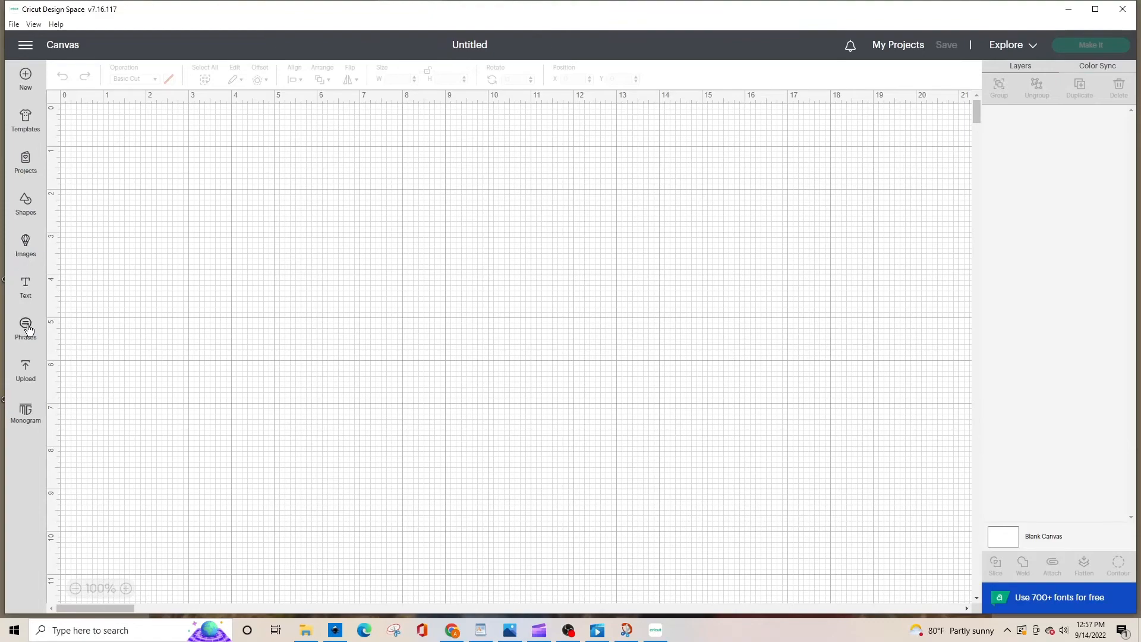
left_click(26, 378)
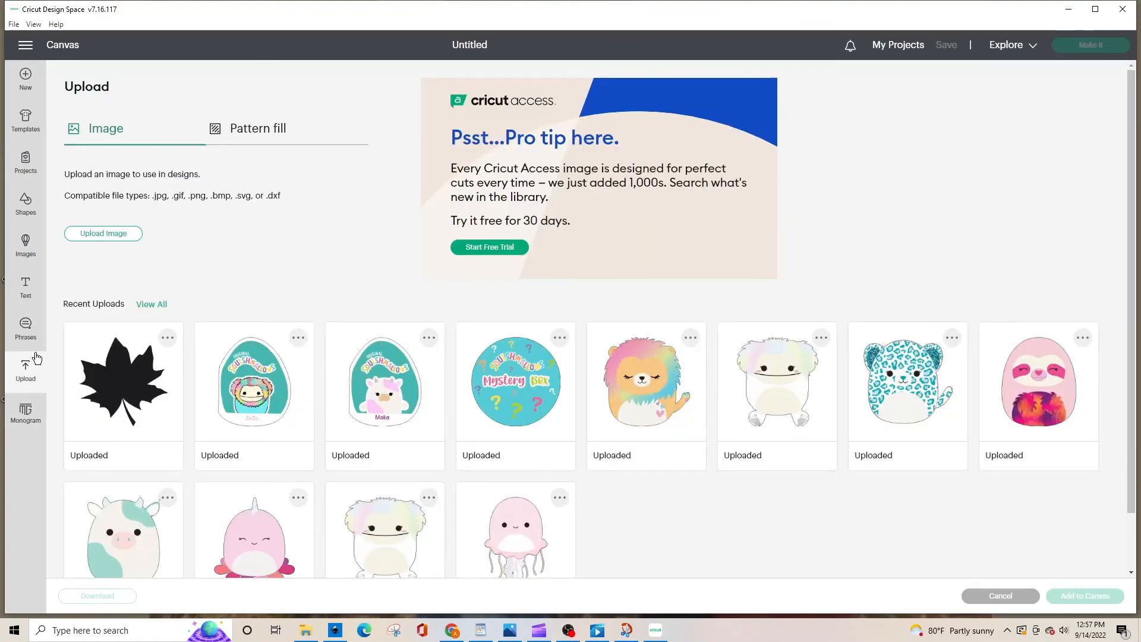
left_click(105, 235)
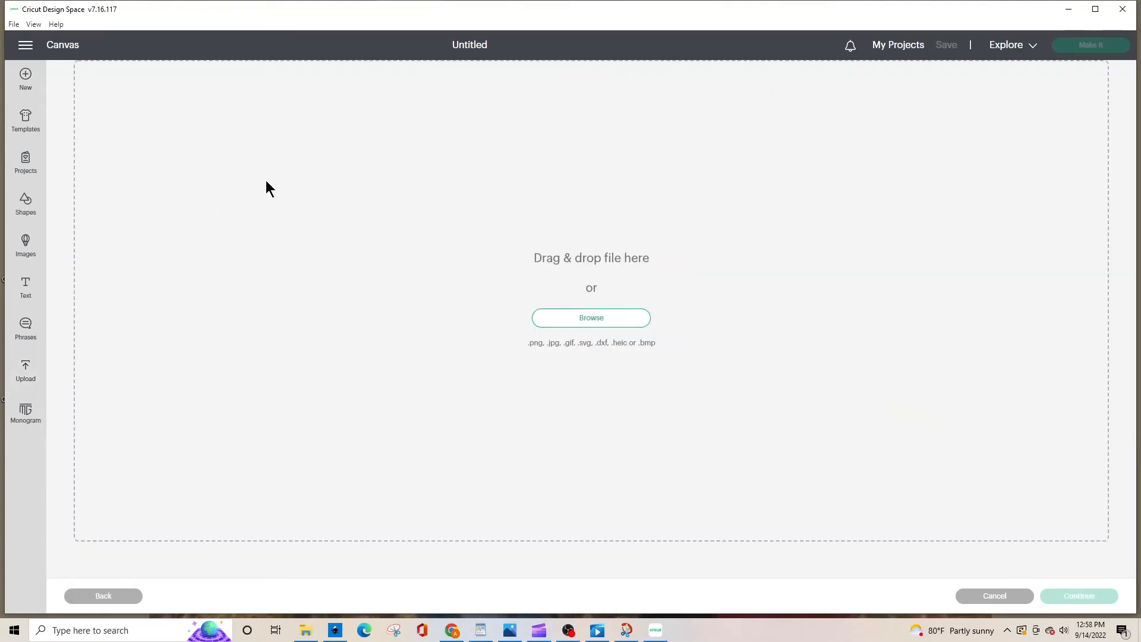
Step: Upload spooky vibes.svg from the Documents folder as a cut image
left_click(567, 319)
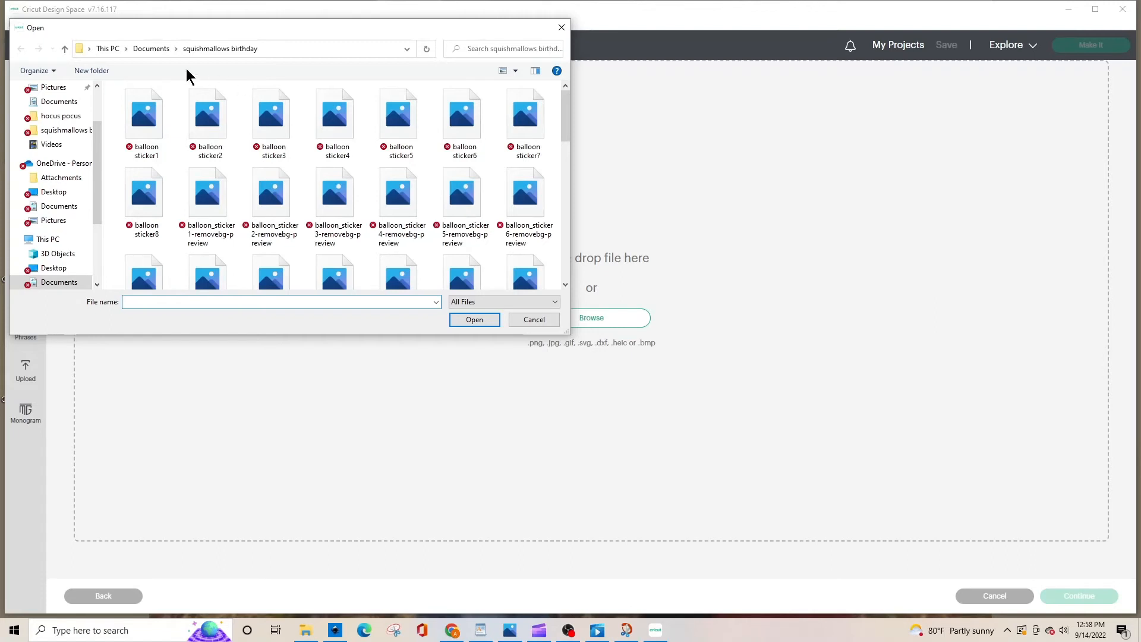
scroll(59, 119, "up", 1)
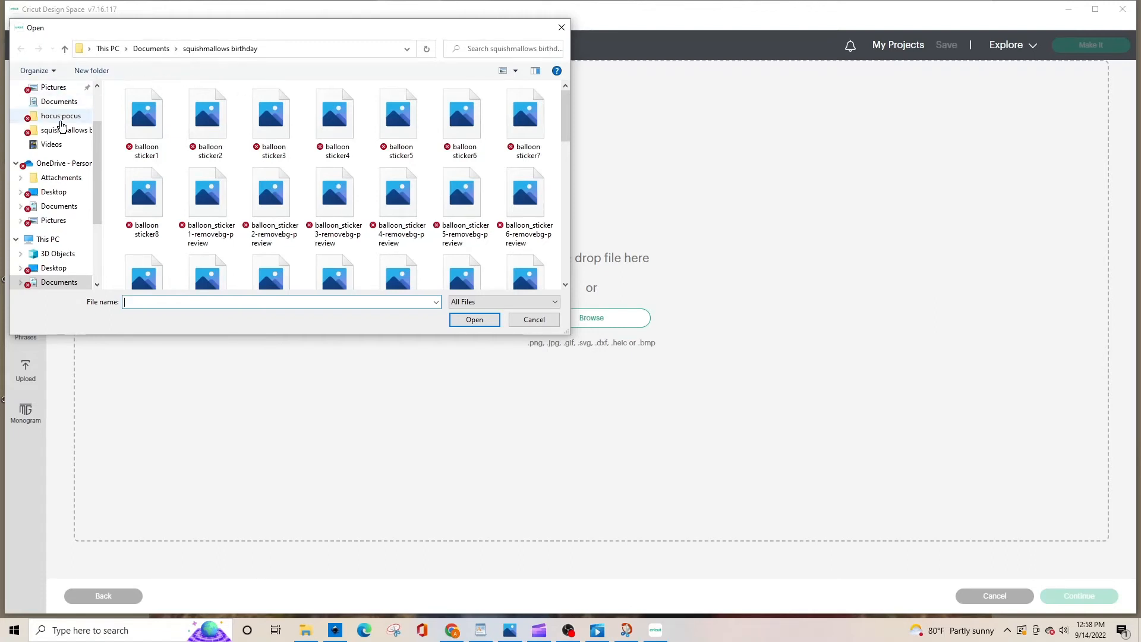
left_click(59, 116)
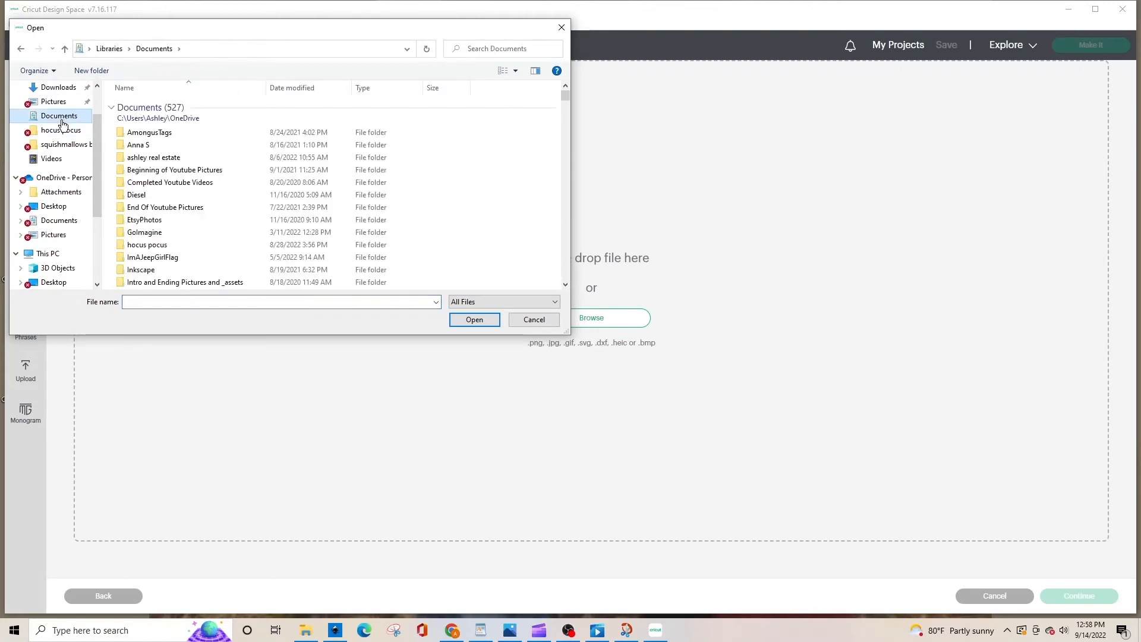
left_click(141, 301)
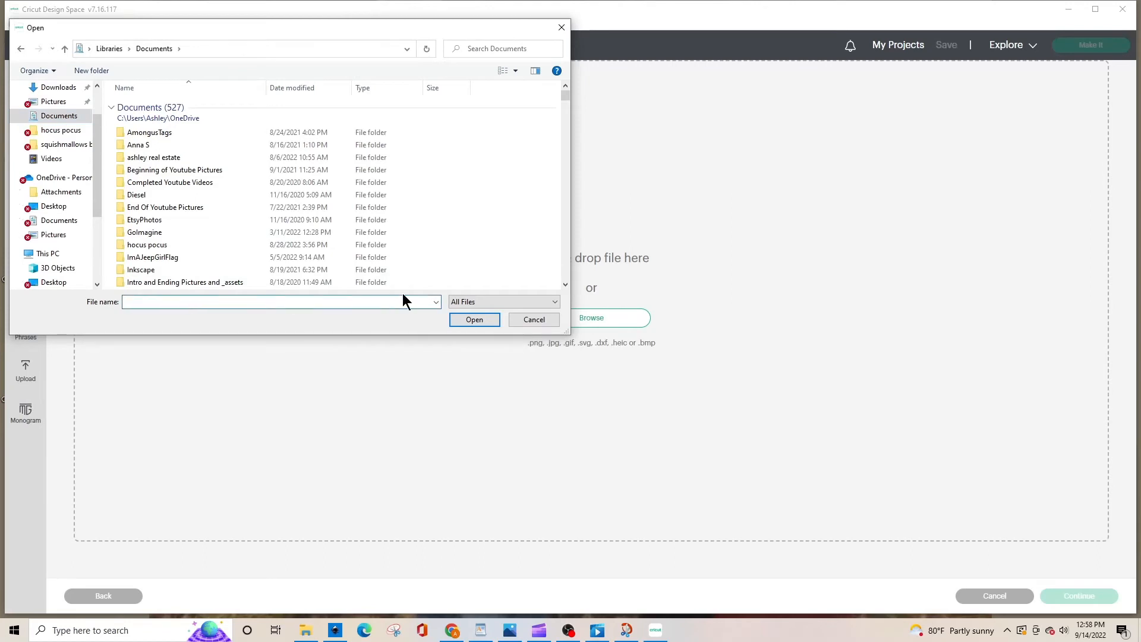
type("spook")
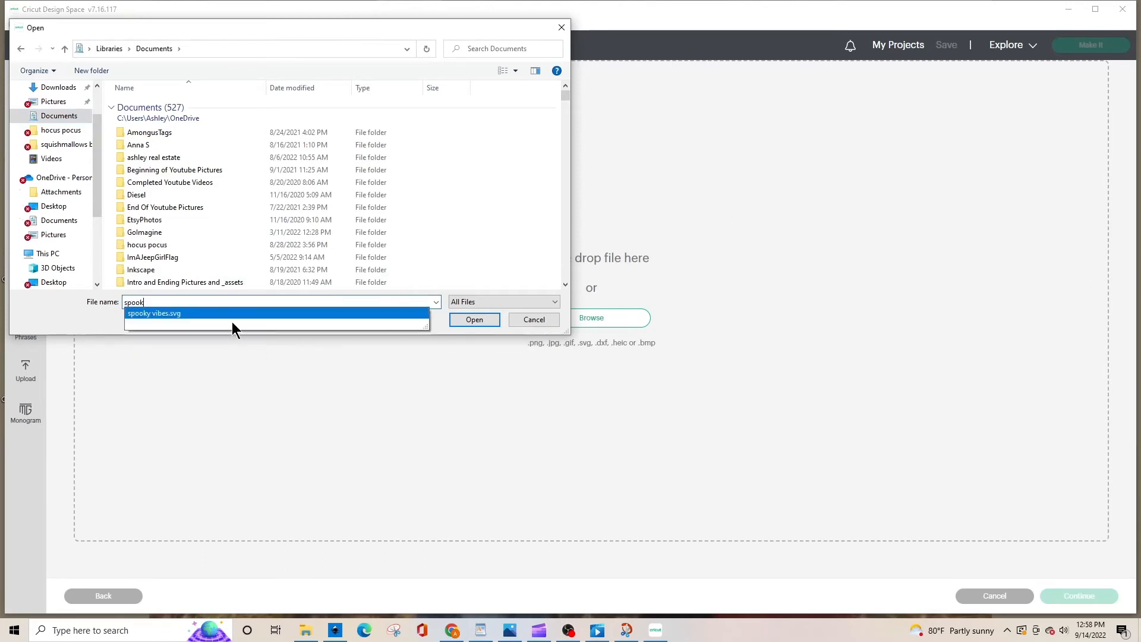
left_click(211, 312)
left_click(474, 319)
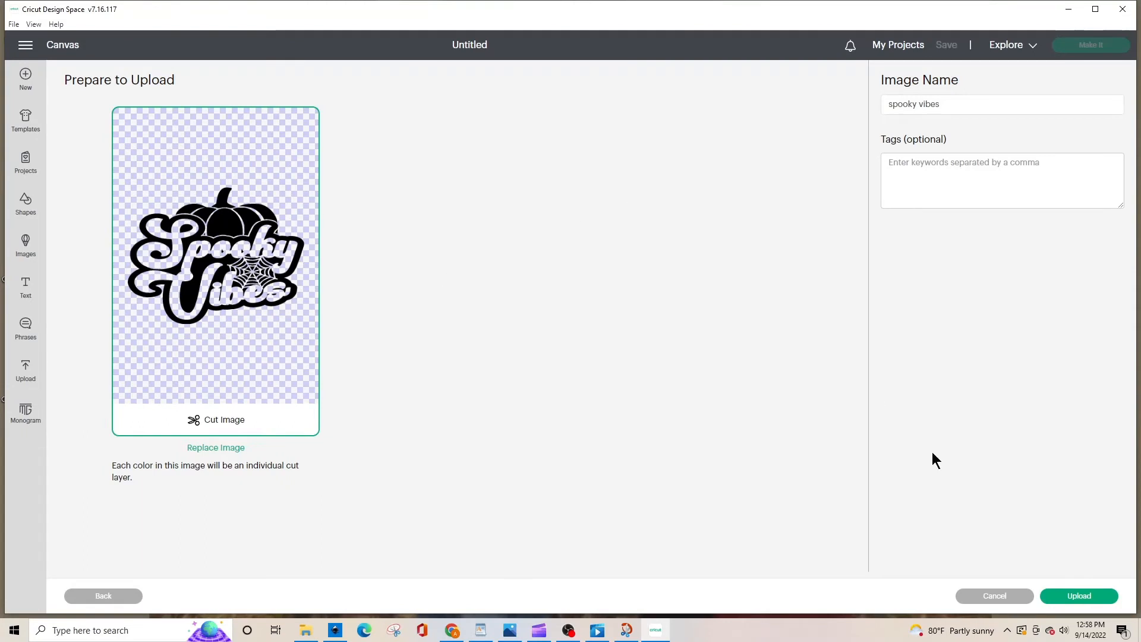
left_click(1071, 596)
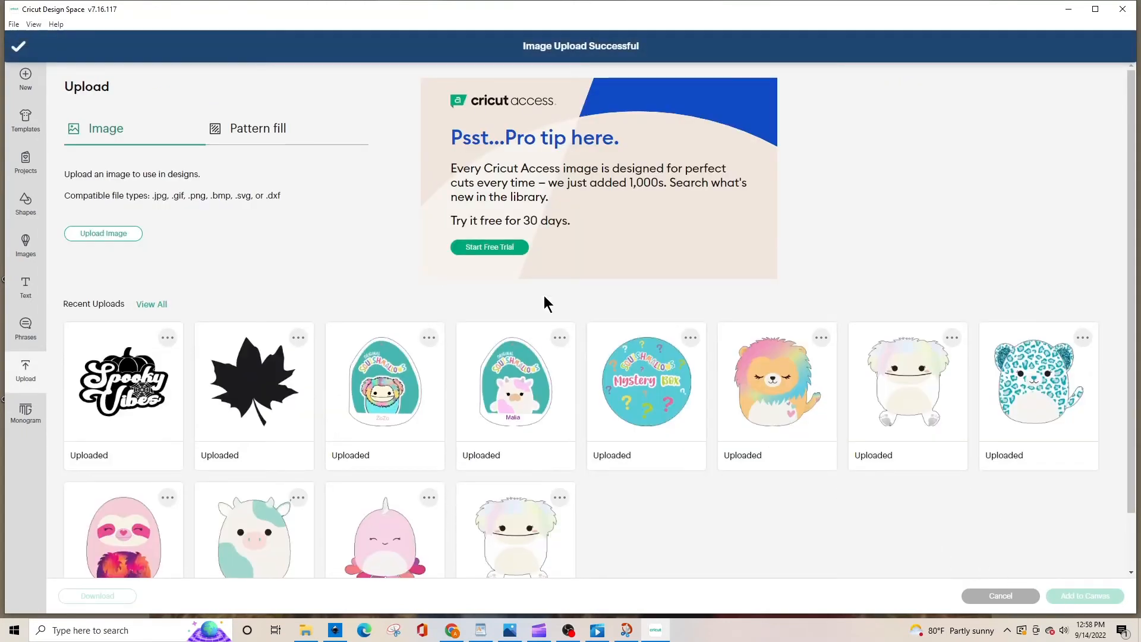
Step: Add the uploaded Spooky Vibes image to the canvas and move it to about X 4.04, Y 1.62
left_click(108, 365)
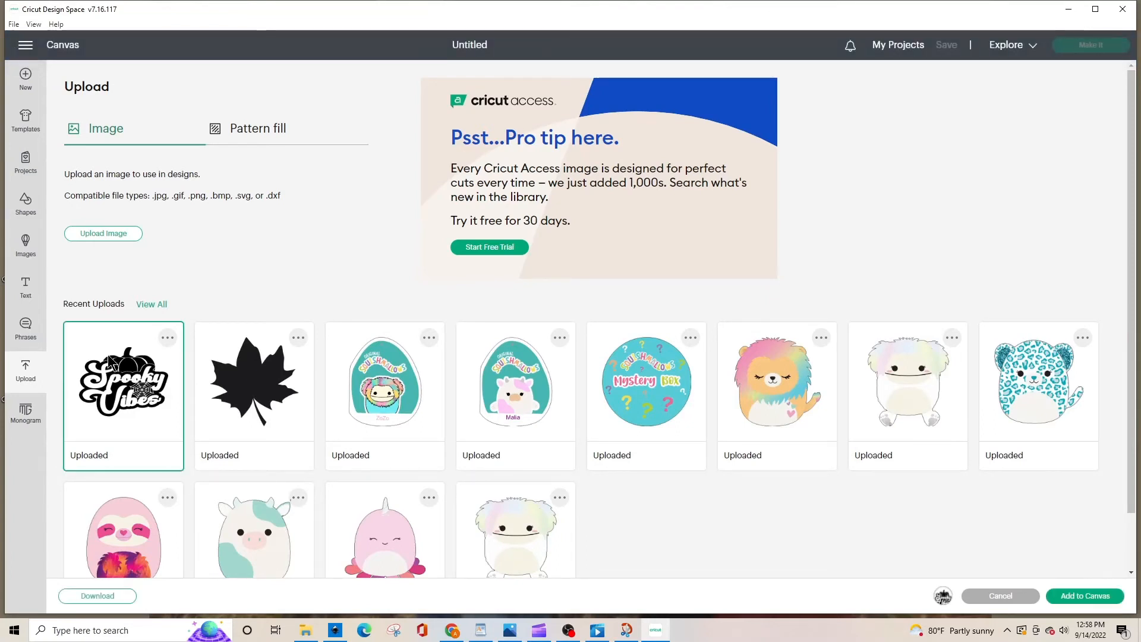
left_click(1076, 600)
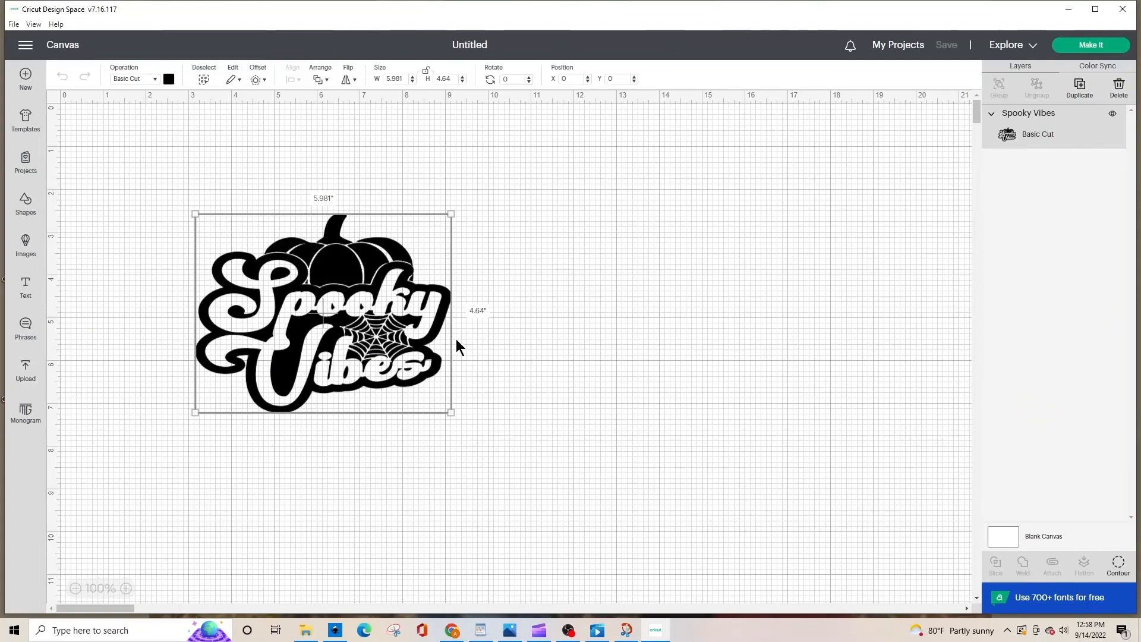
left_click_drag(386, 337, 422, 293)
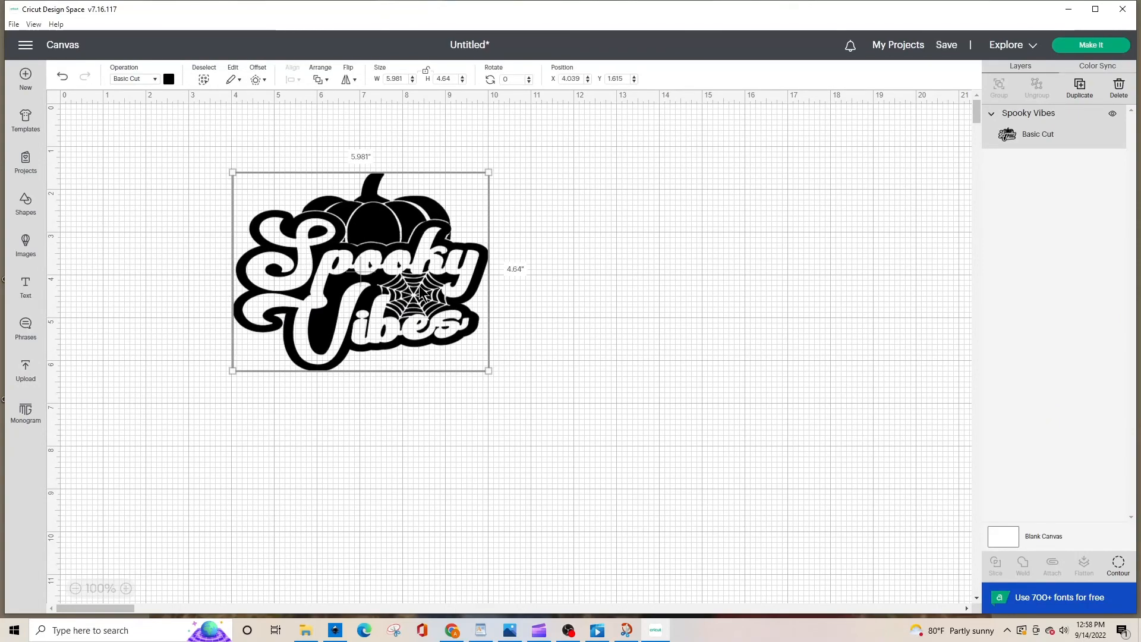